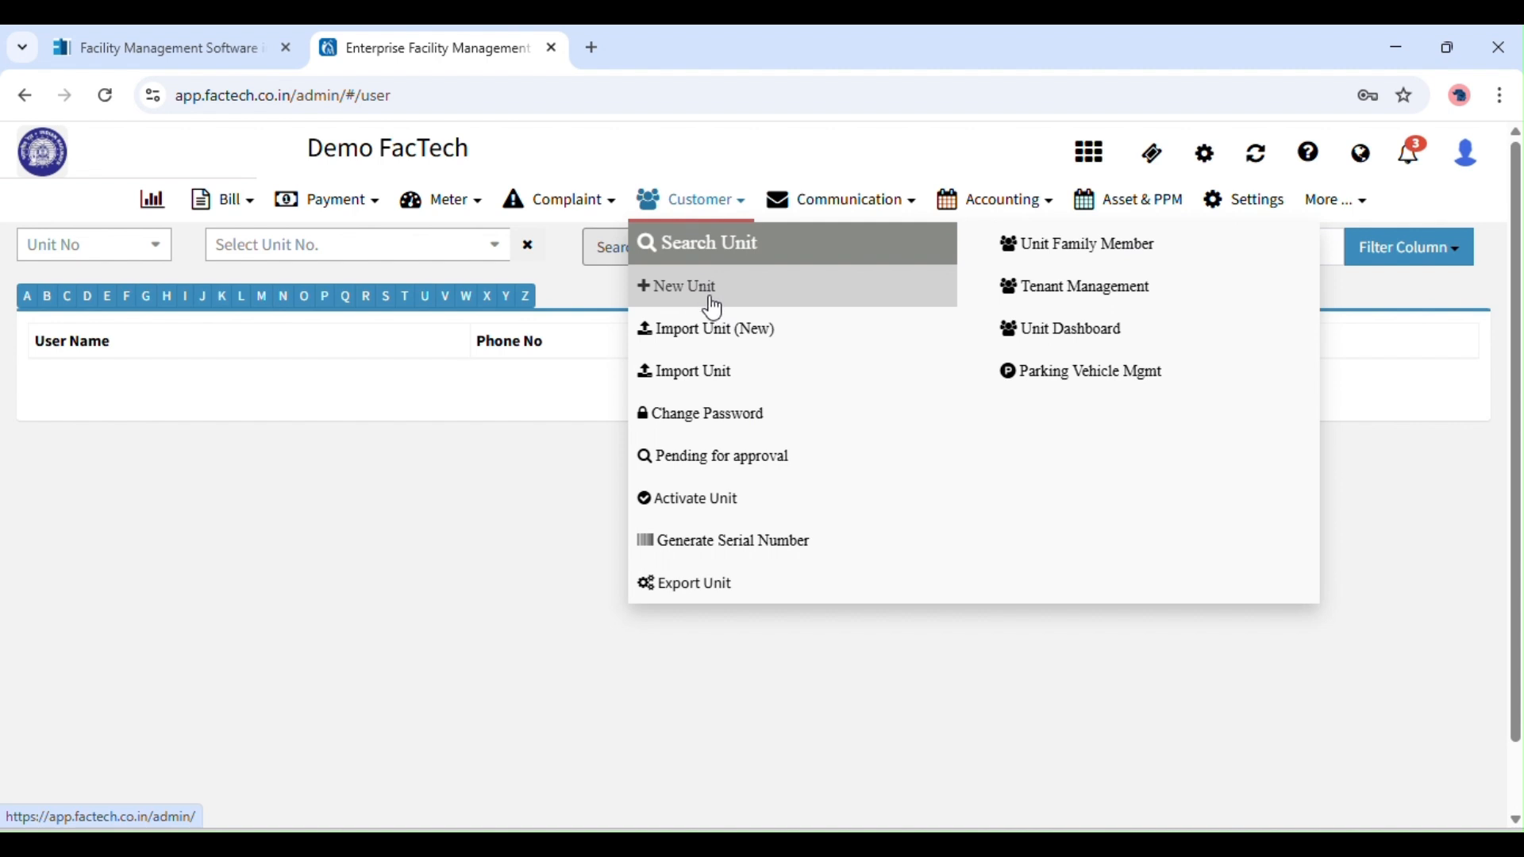
Open the Add New Unit owner-details form from the Customer menu.
click(699, 302)
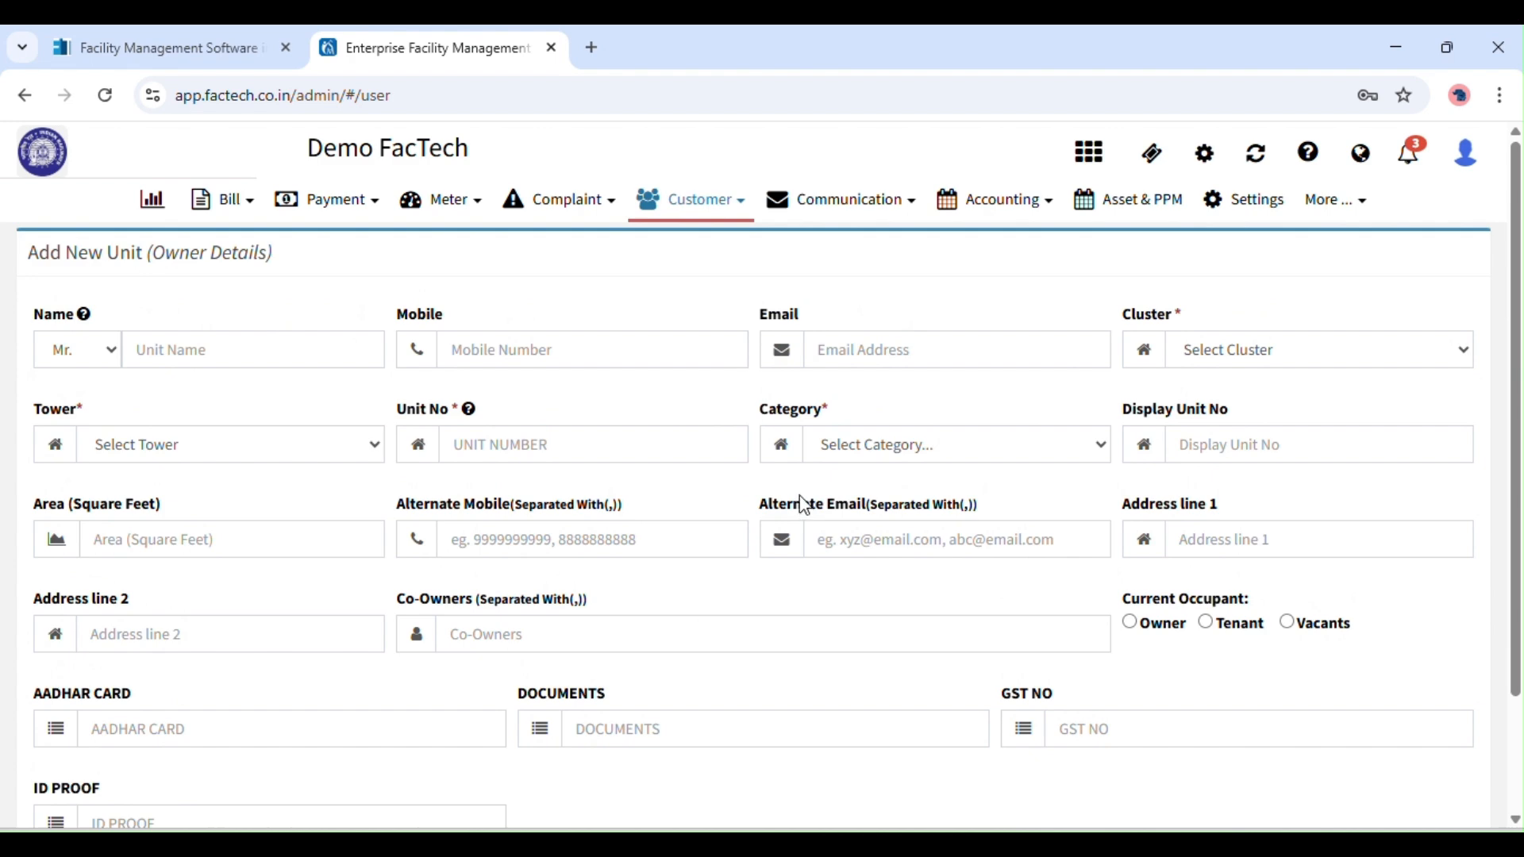
Enter the owner's name, mobile number and e-mail address on the new unit form.
scroll(1521, 409, down, 2)
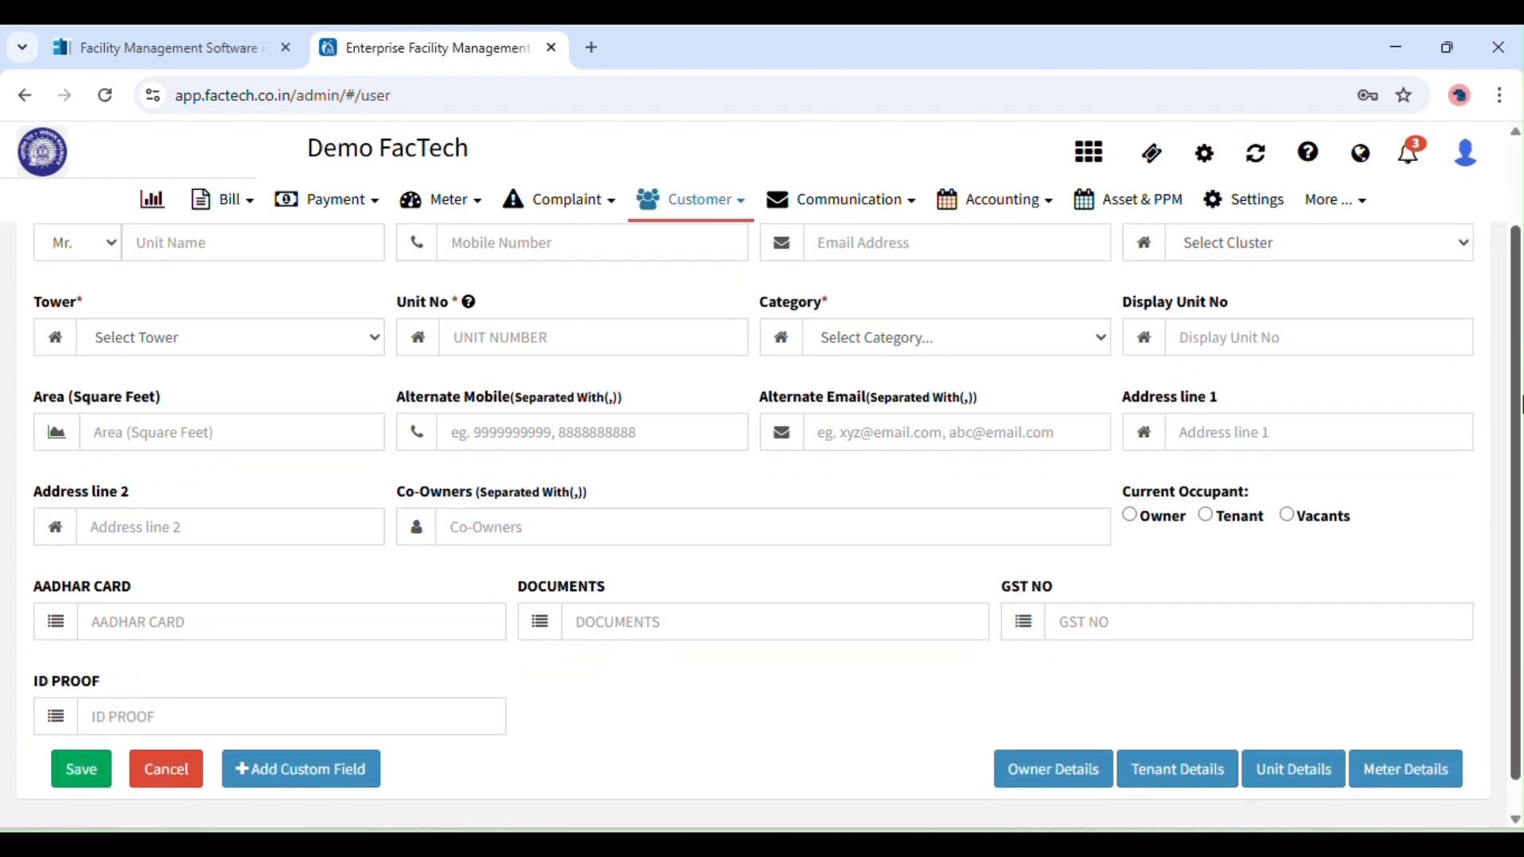
scroll(1519, 405, up, 2)
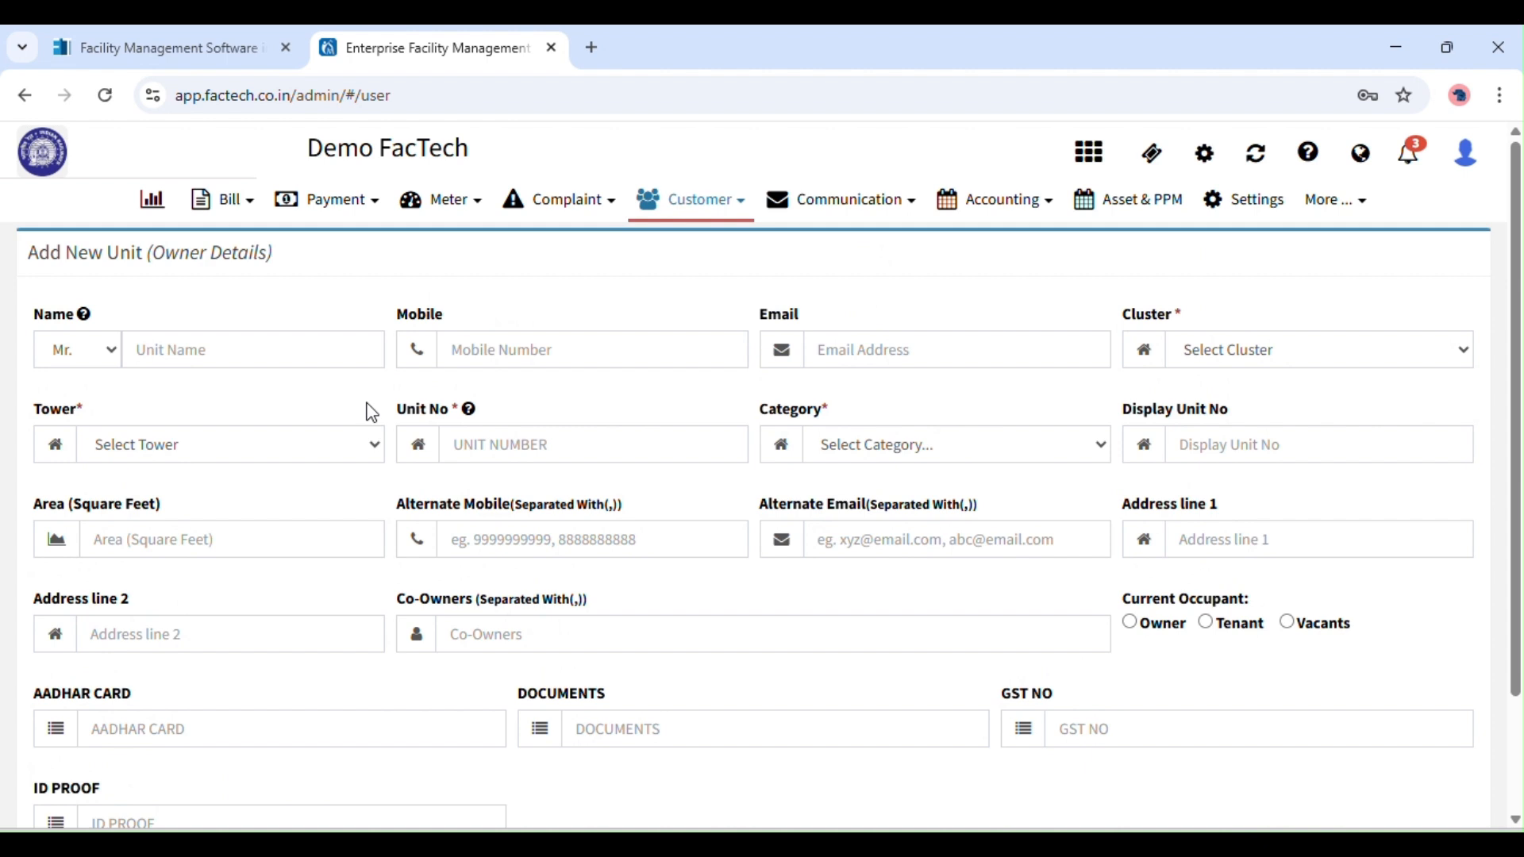
click(282, 347)
text(AJAY)
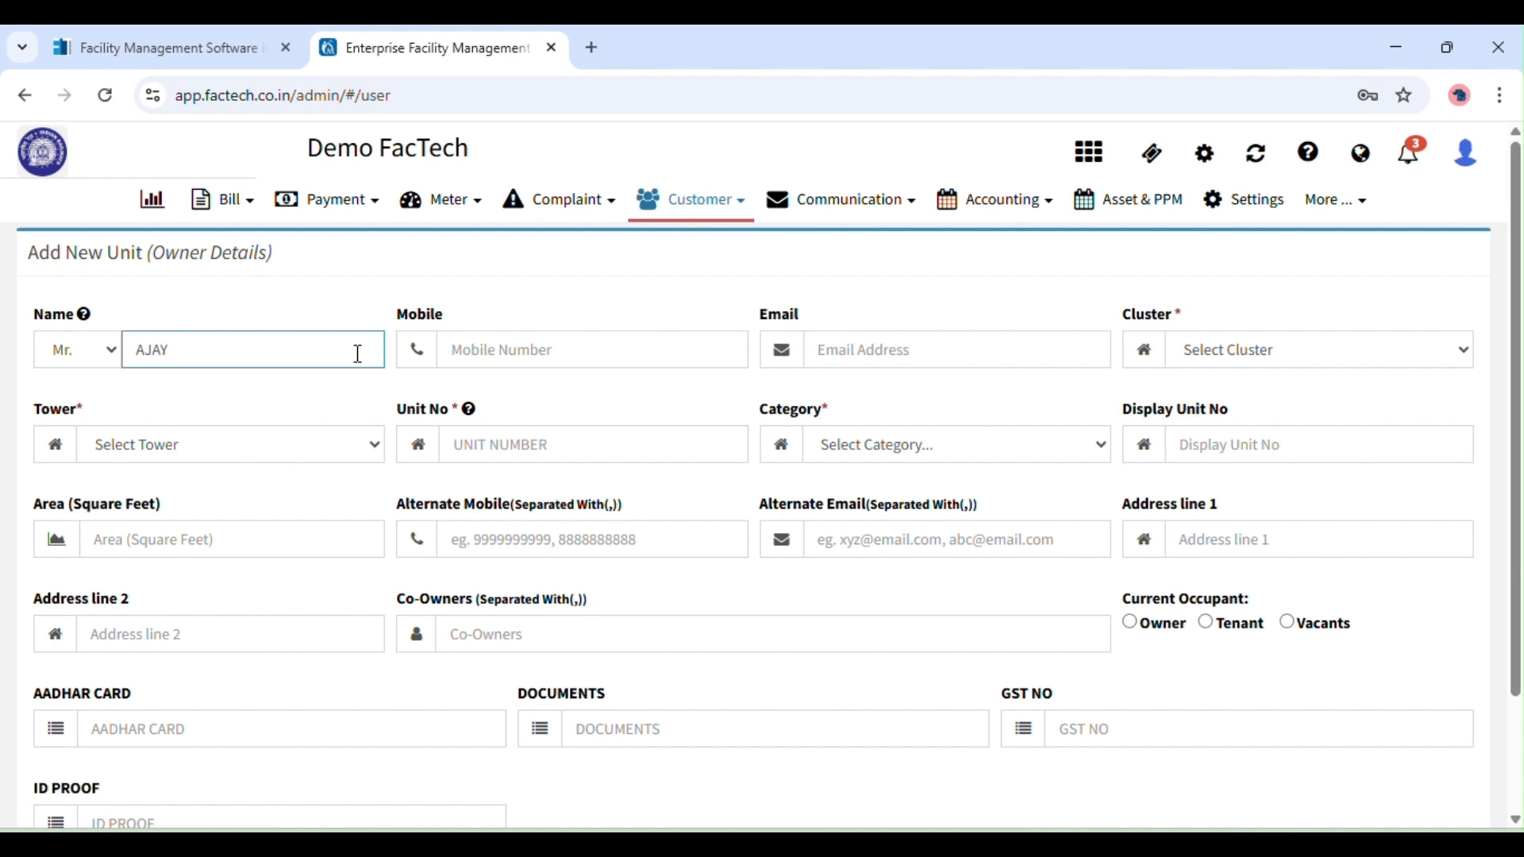
click(493, 350)
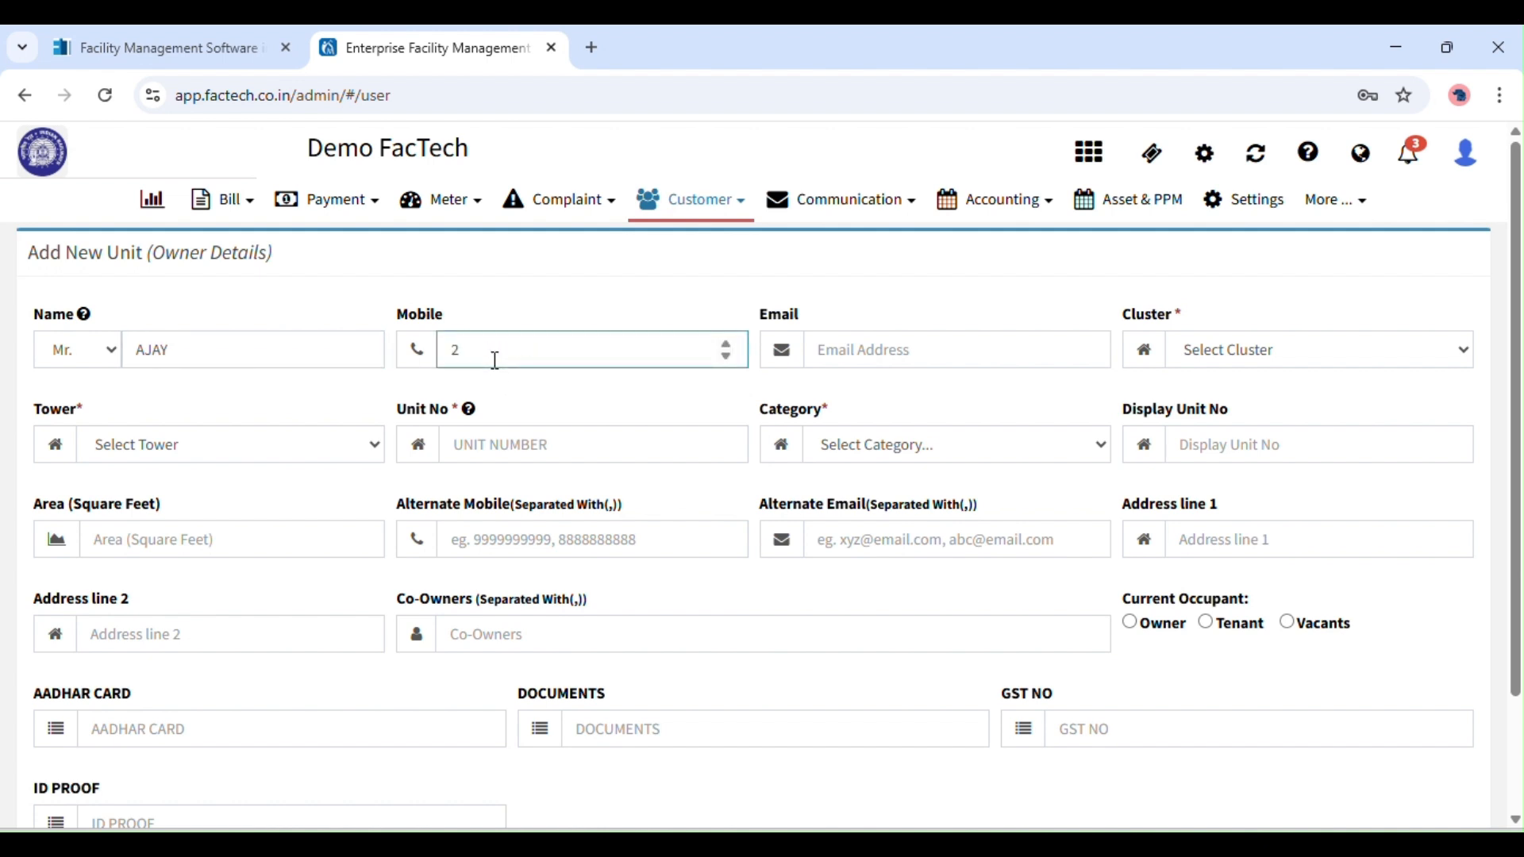
click(875, 358)
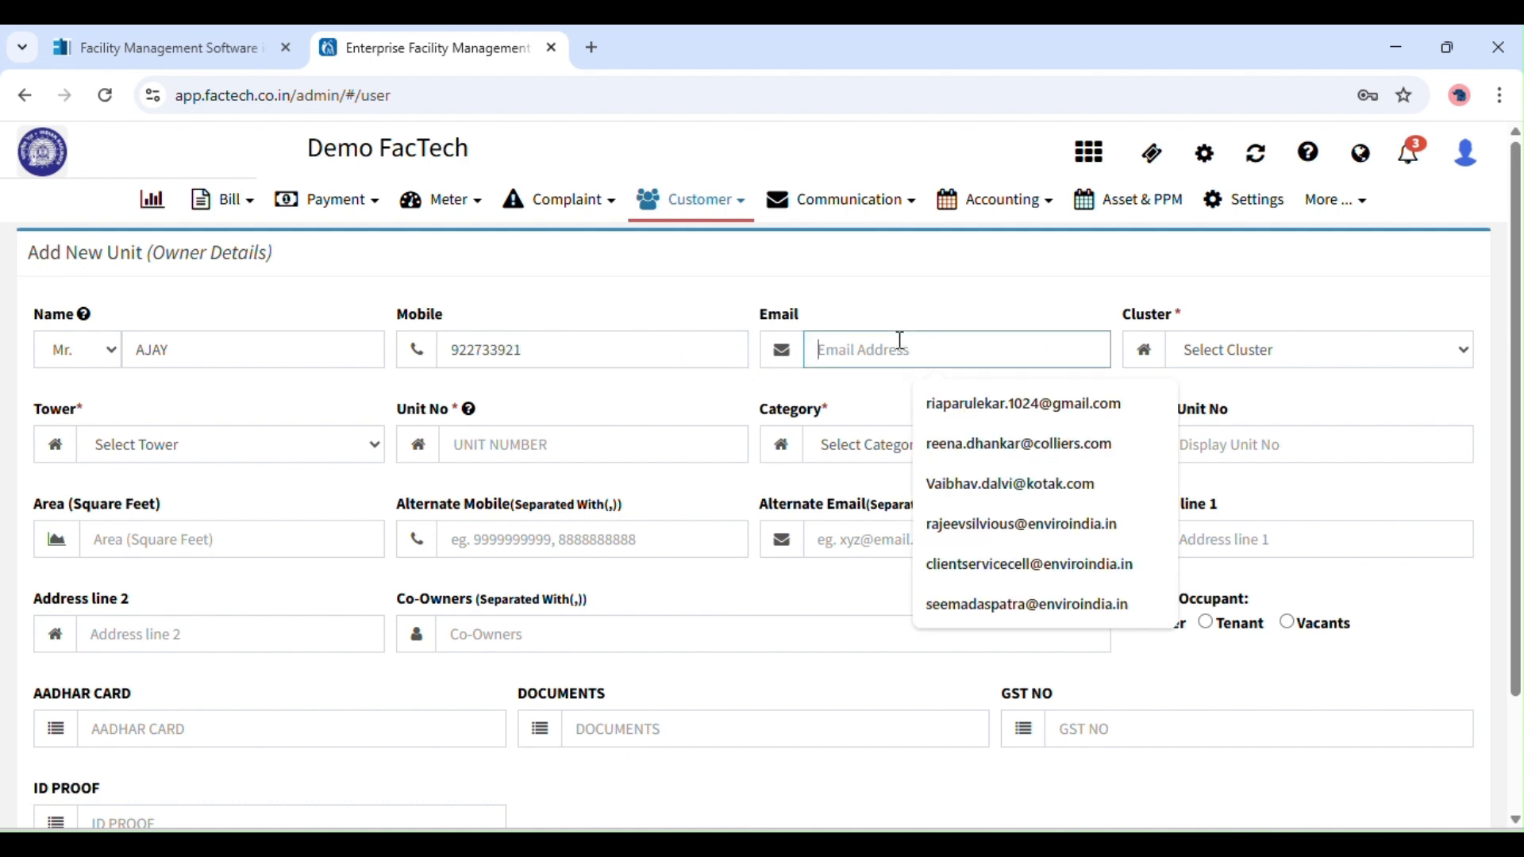
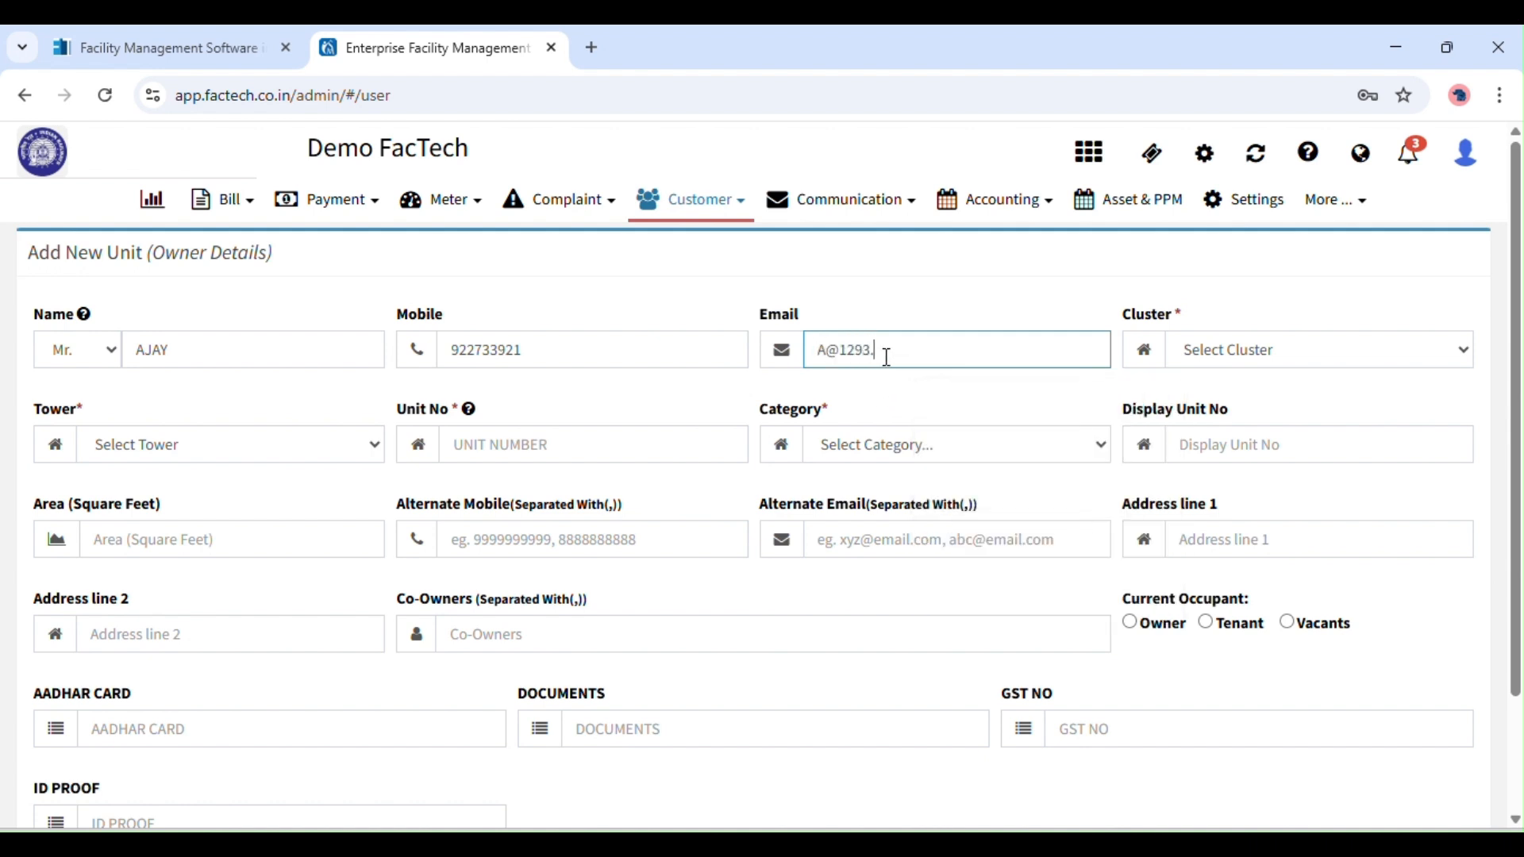
click(1256, 353)
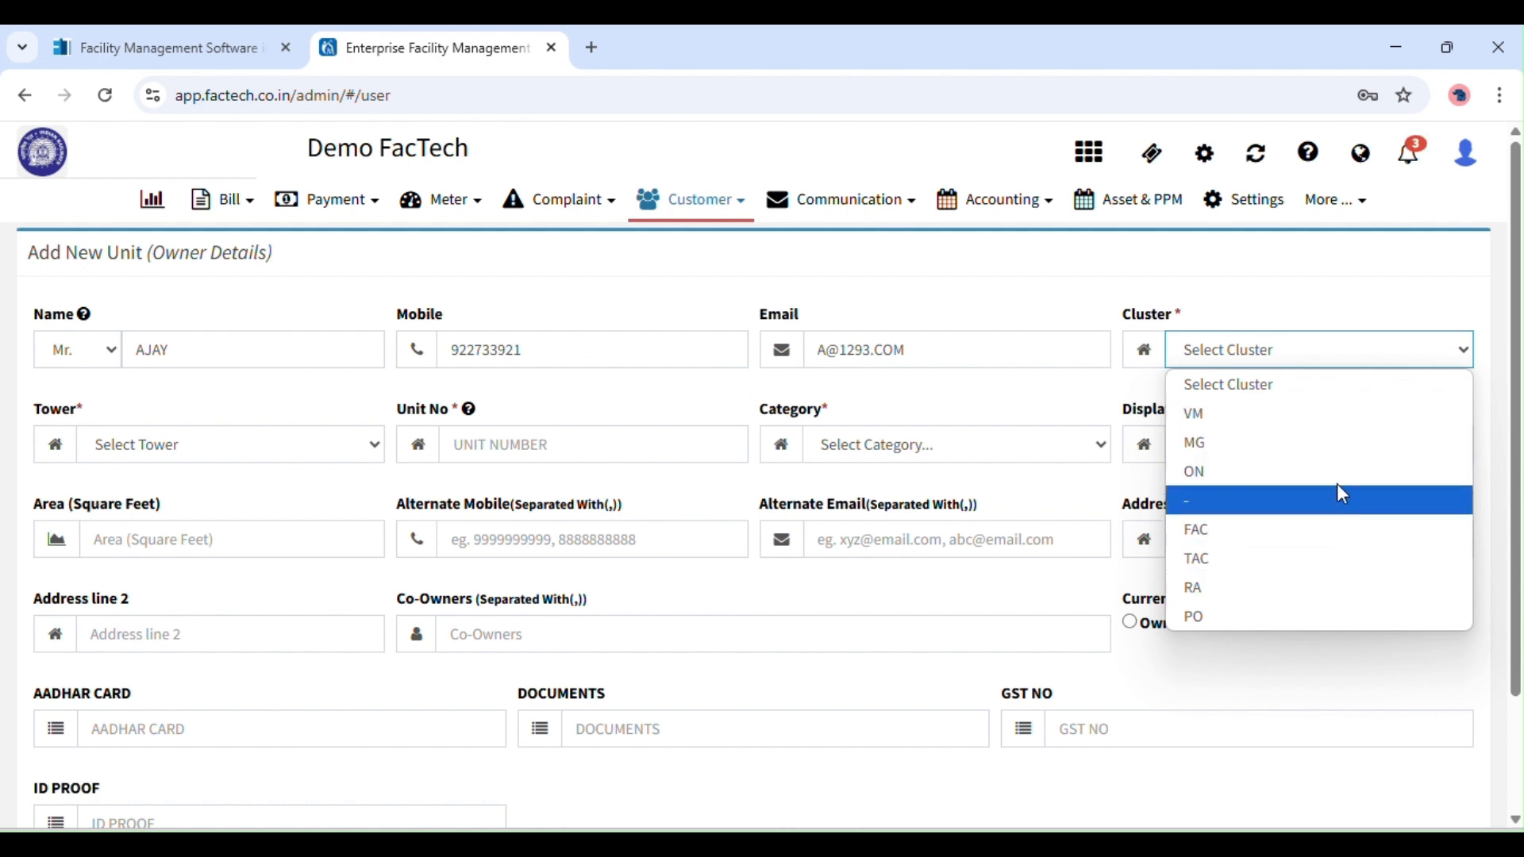
Choose cluster MG and tower MG5F-, and enter unit number AJAY-1.
click(1308, 444)
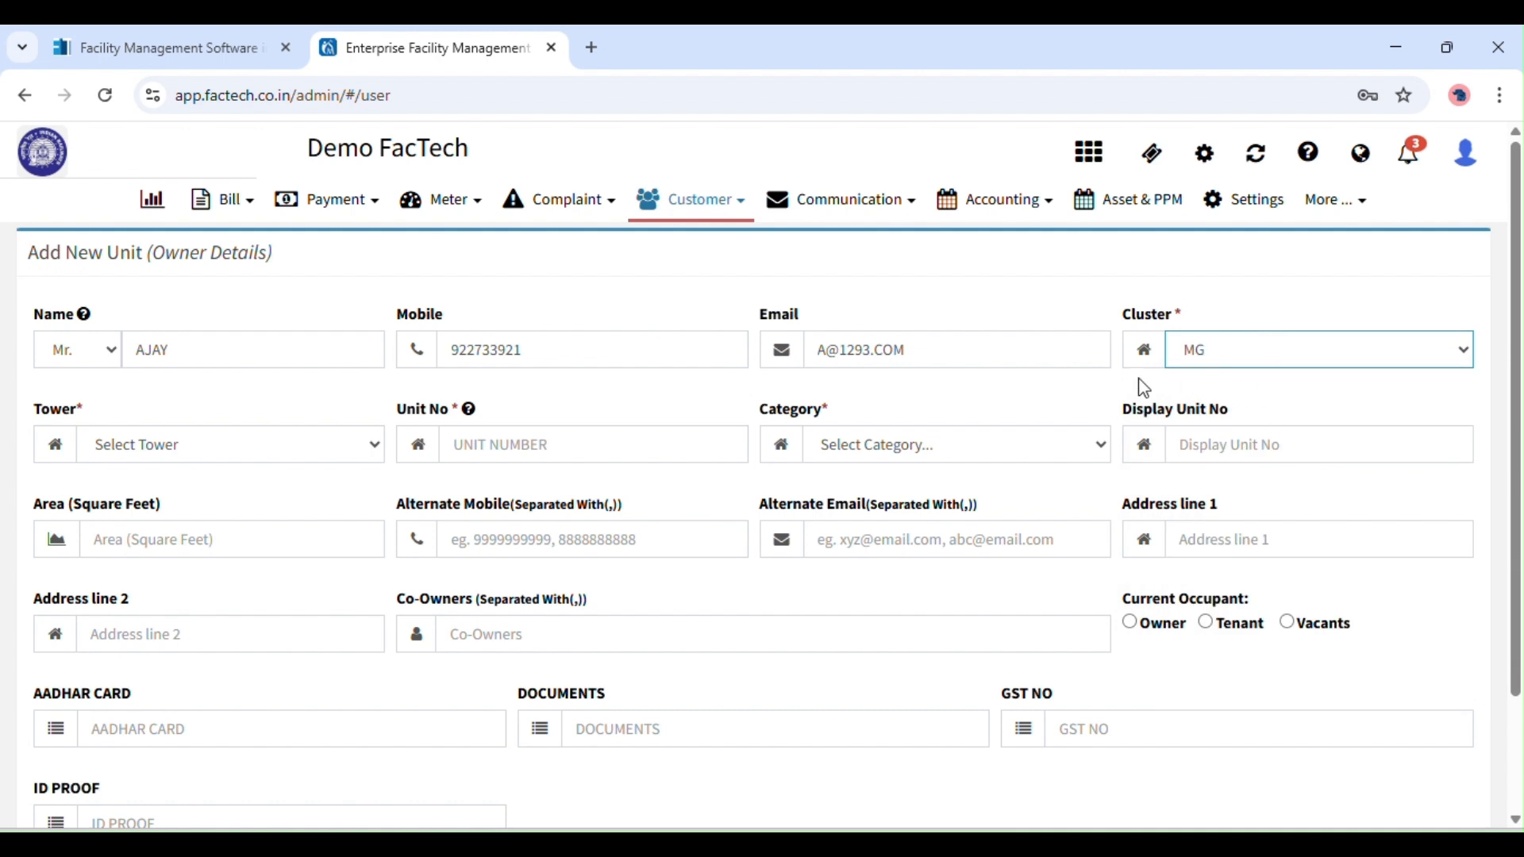
click(230, 453)
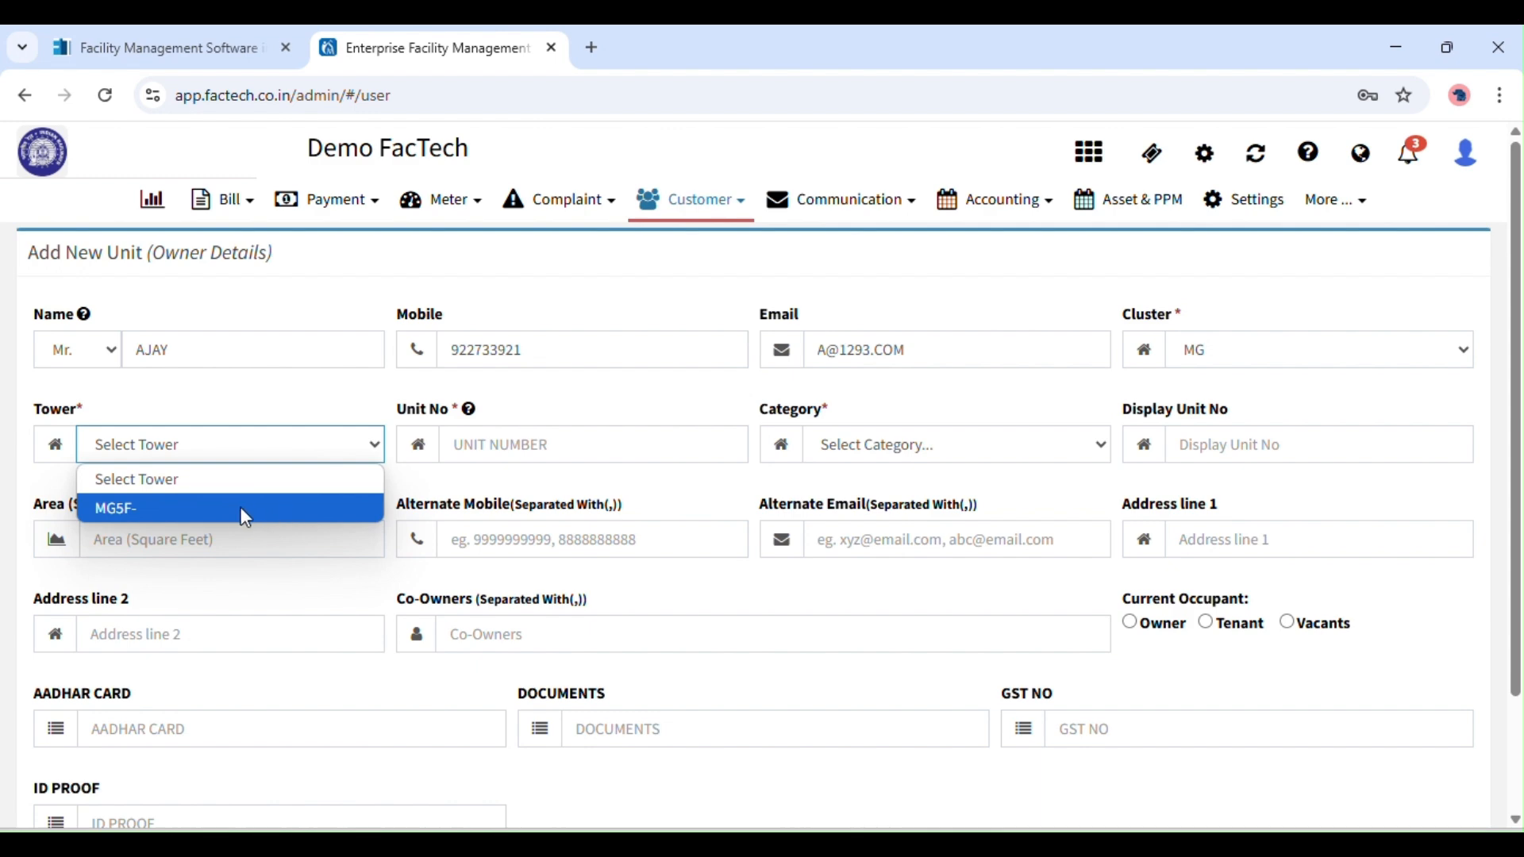
click(131, 504)
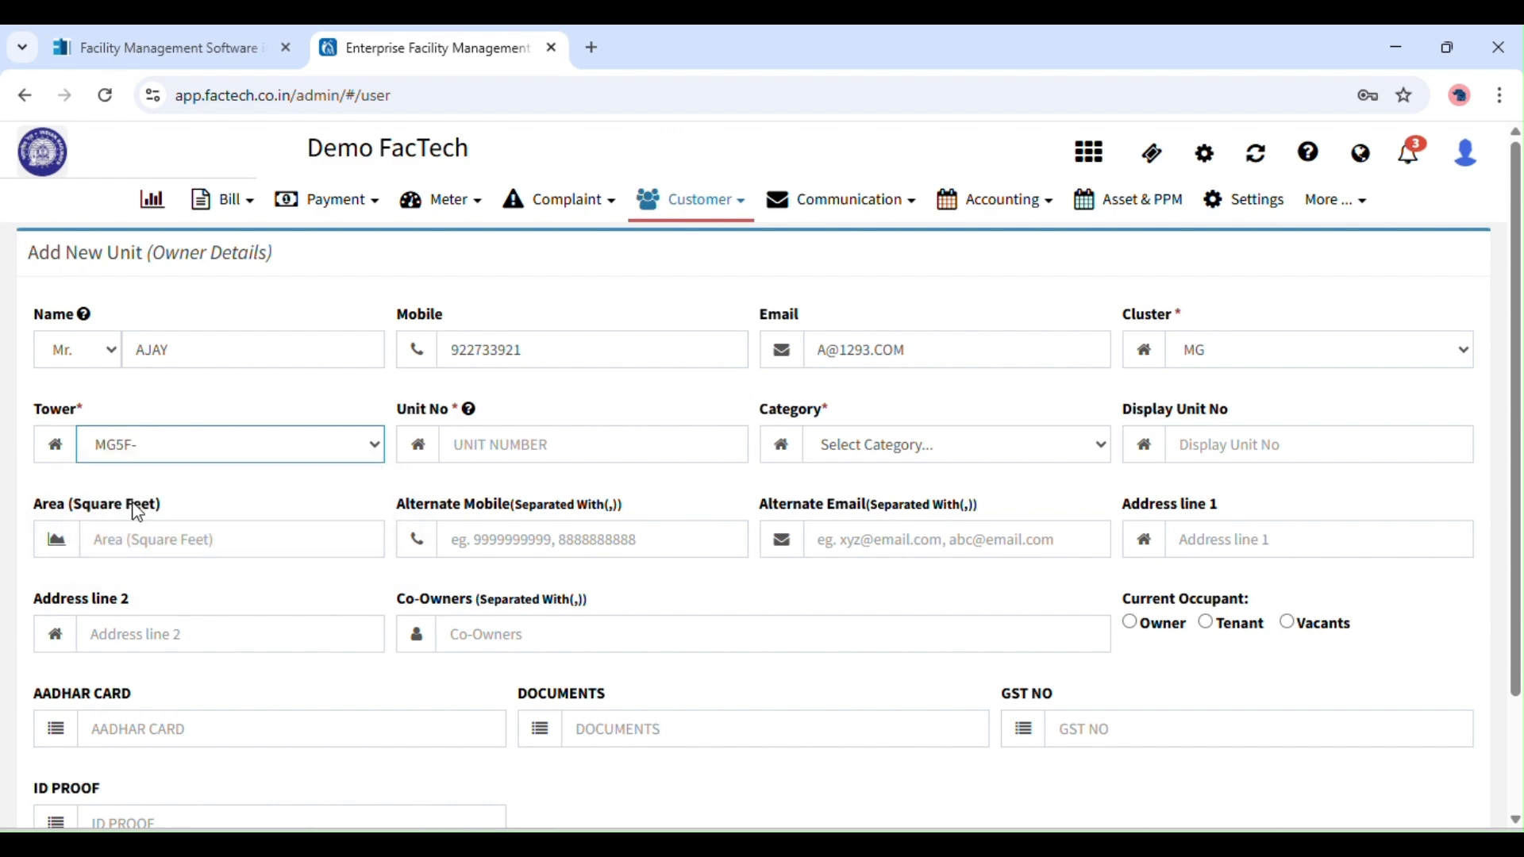
click(532, 462)
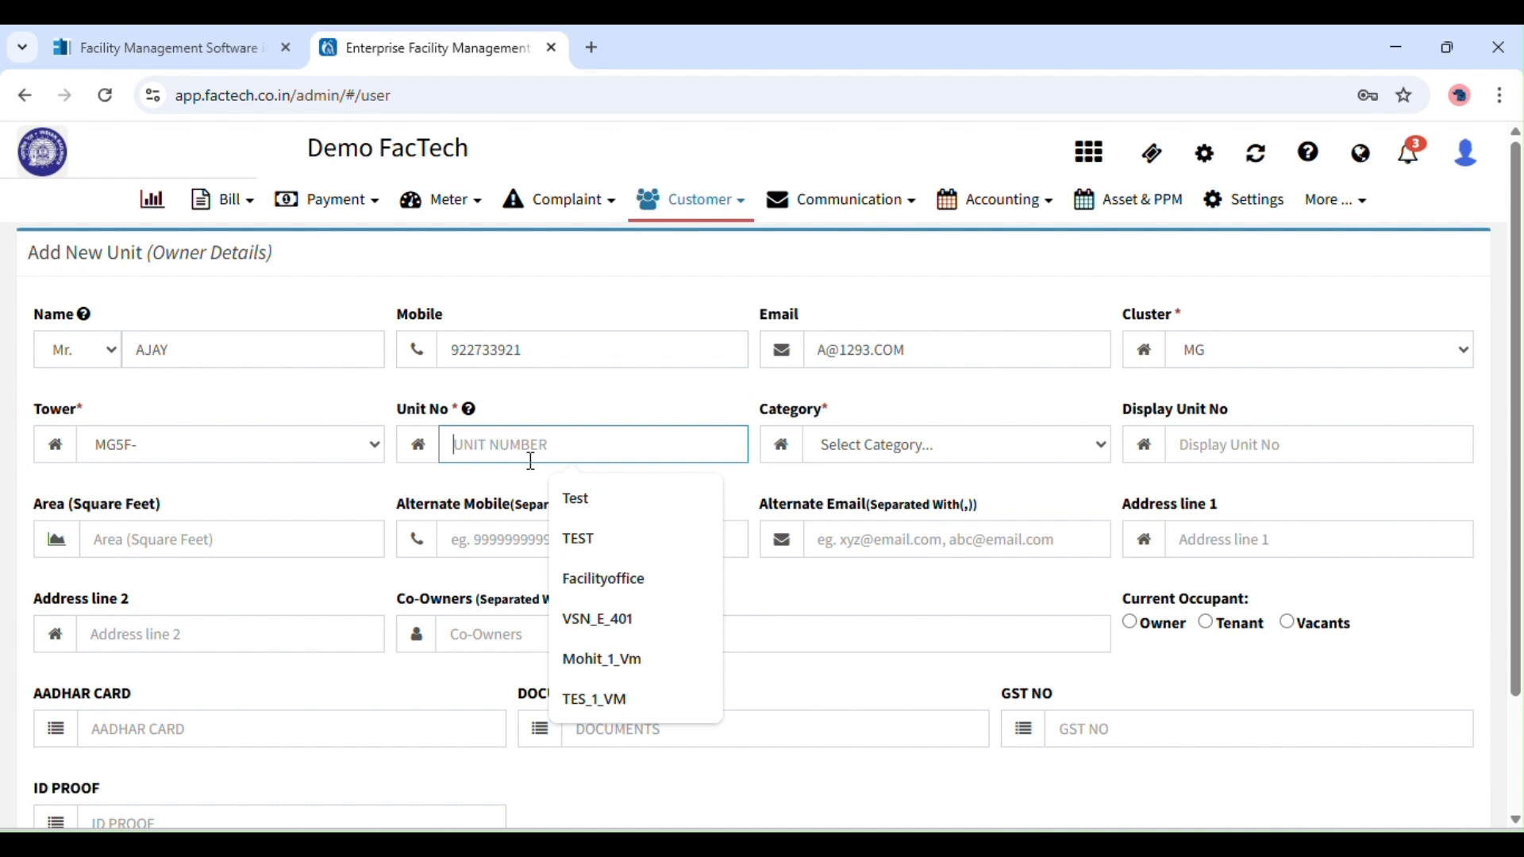
text(AJAY-1)
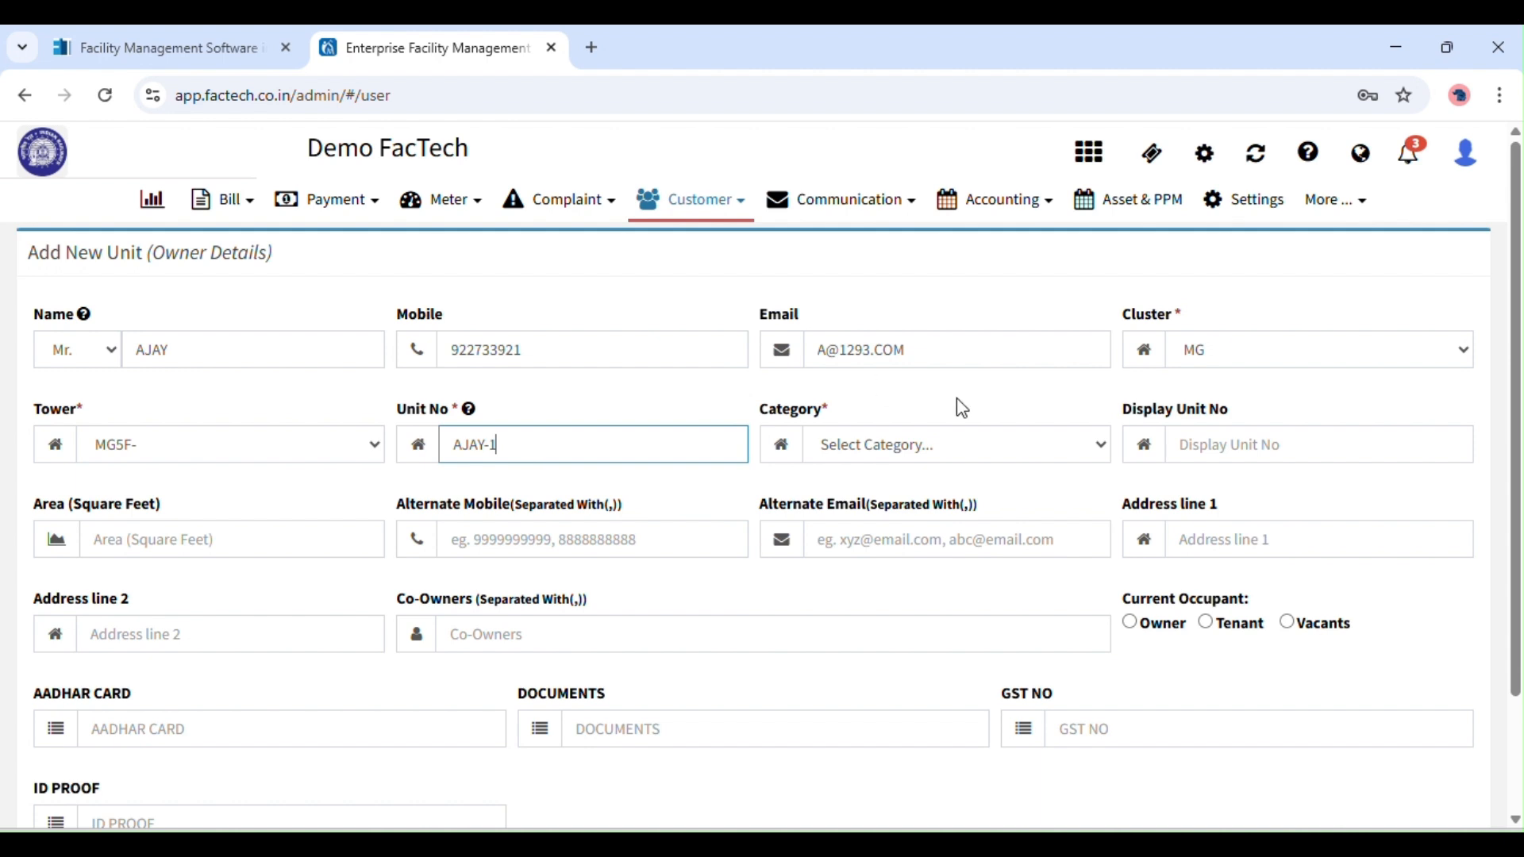
Set the category to 1 BHK and begin the display unit number AJAY-305-M.
click(981, 449)
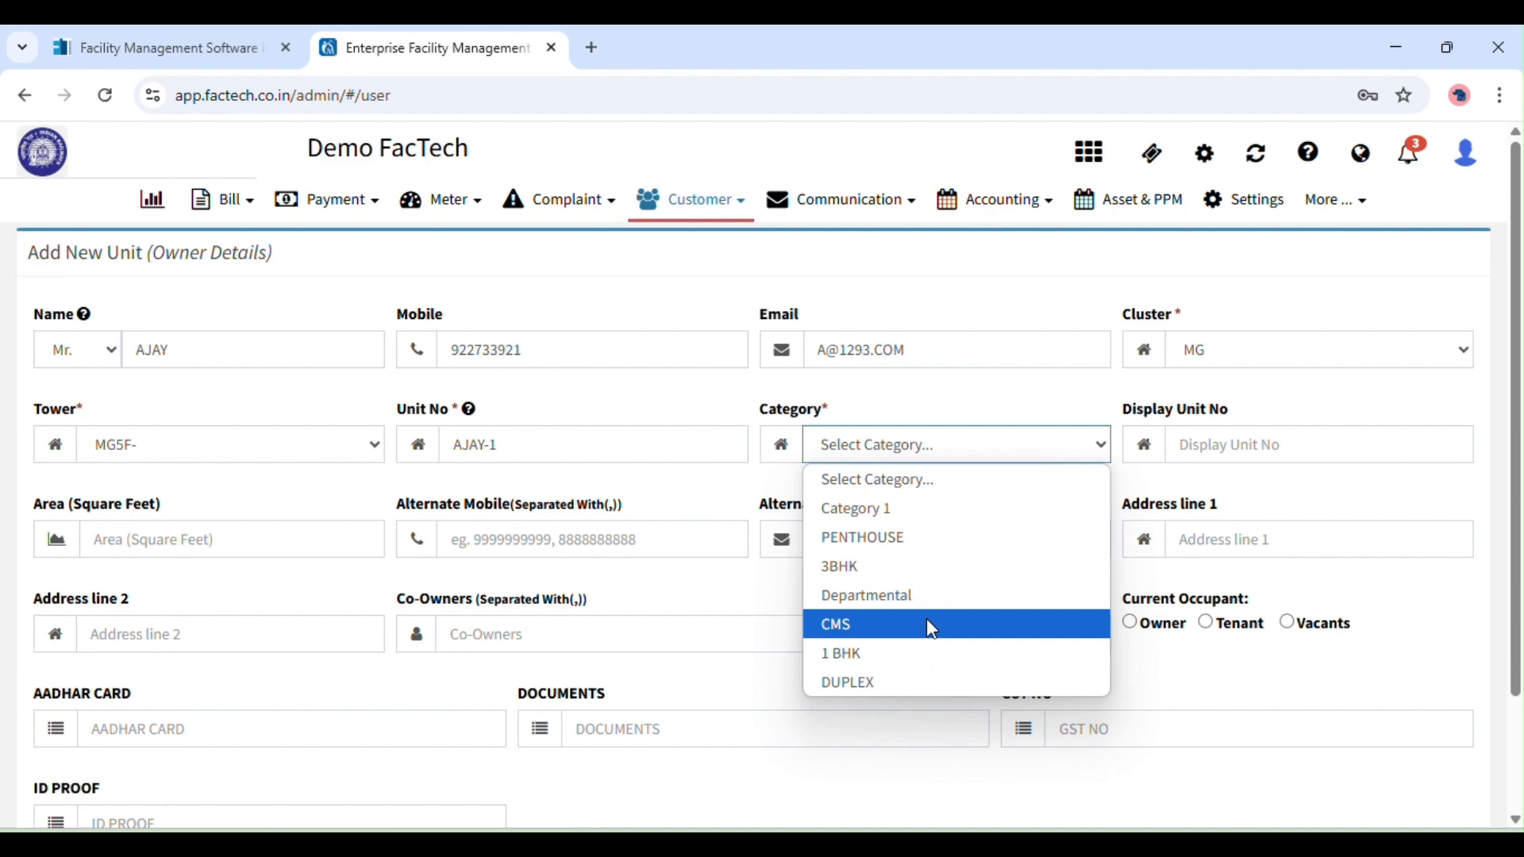
click(930, 647)
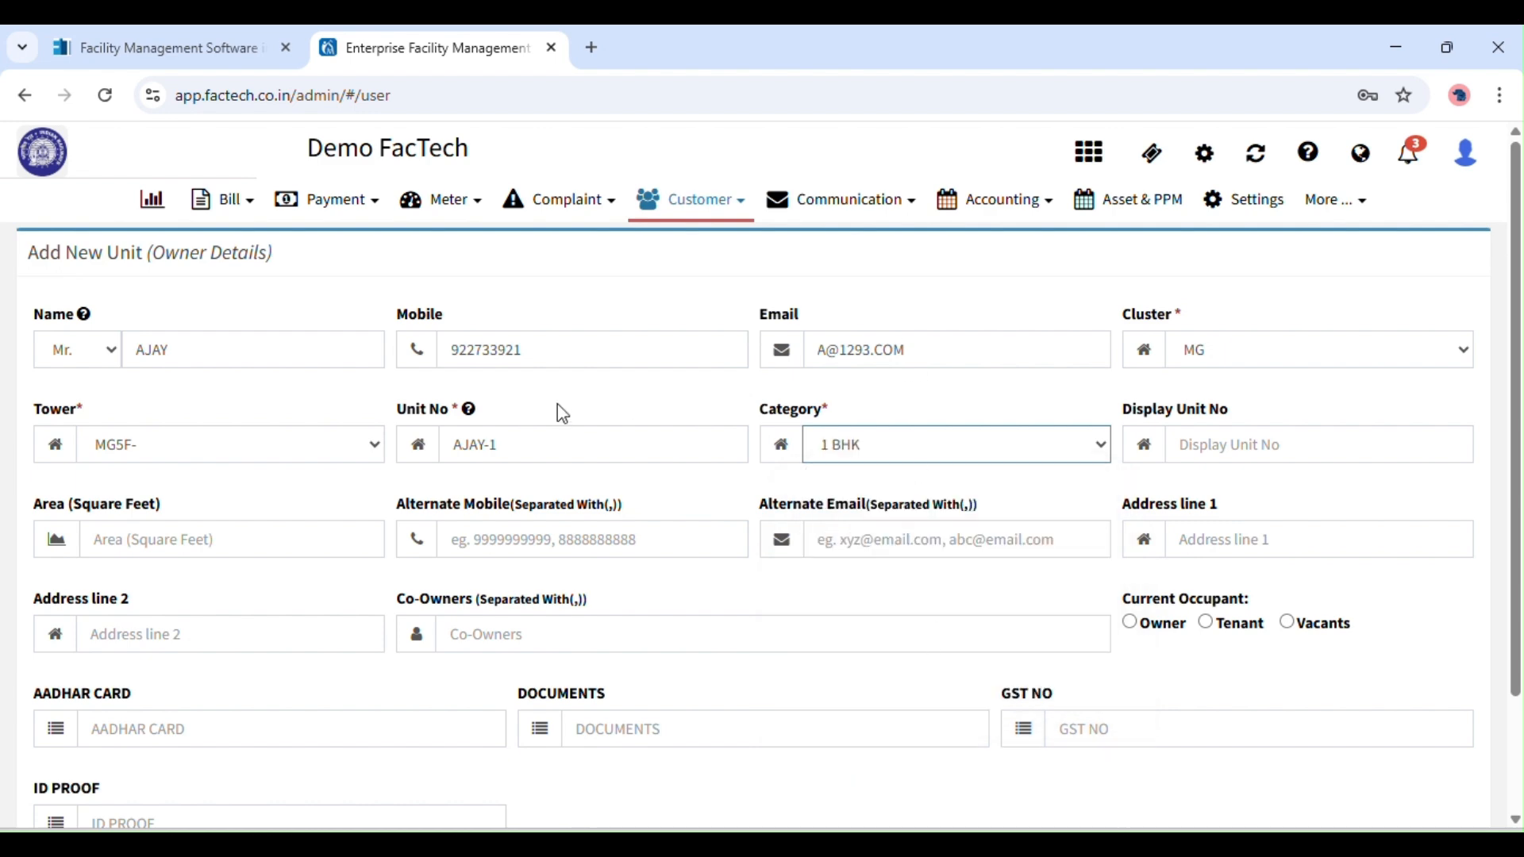
click(1032, 525)
click(1249, 461)
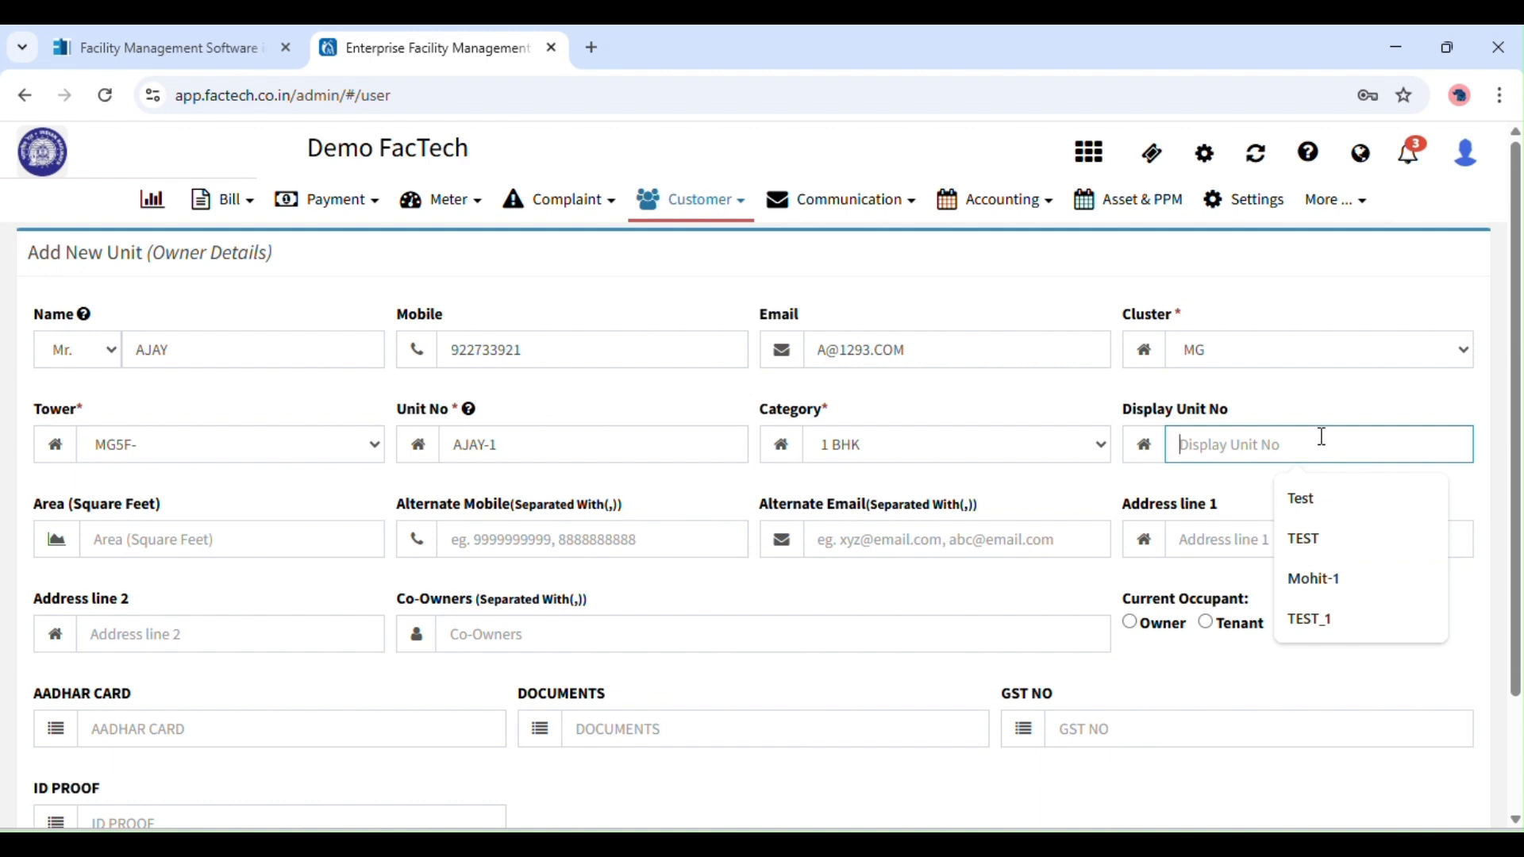
text(AJAY)
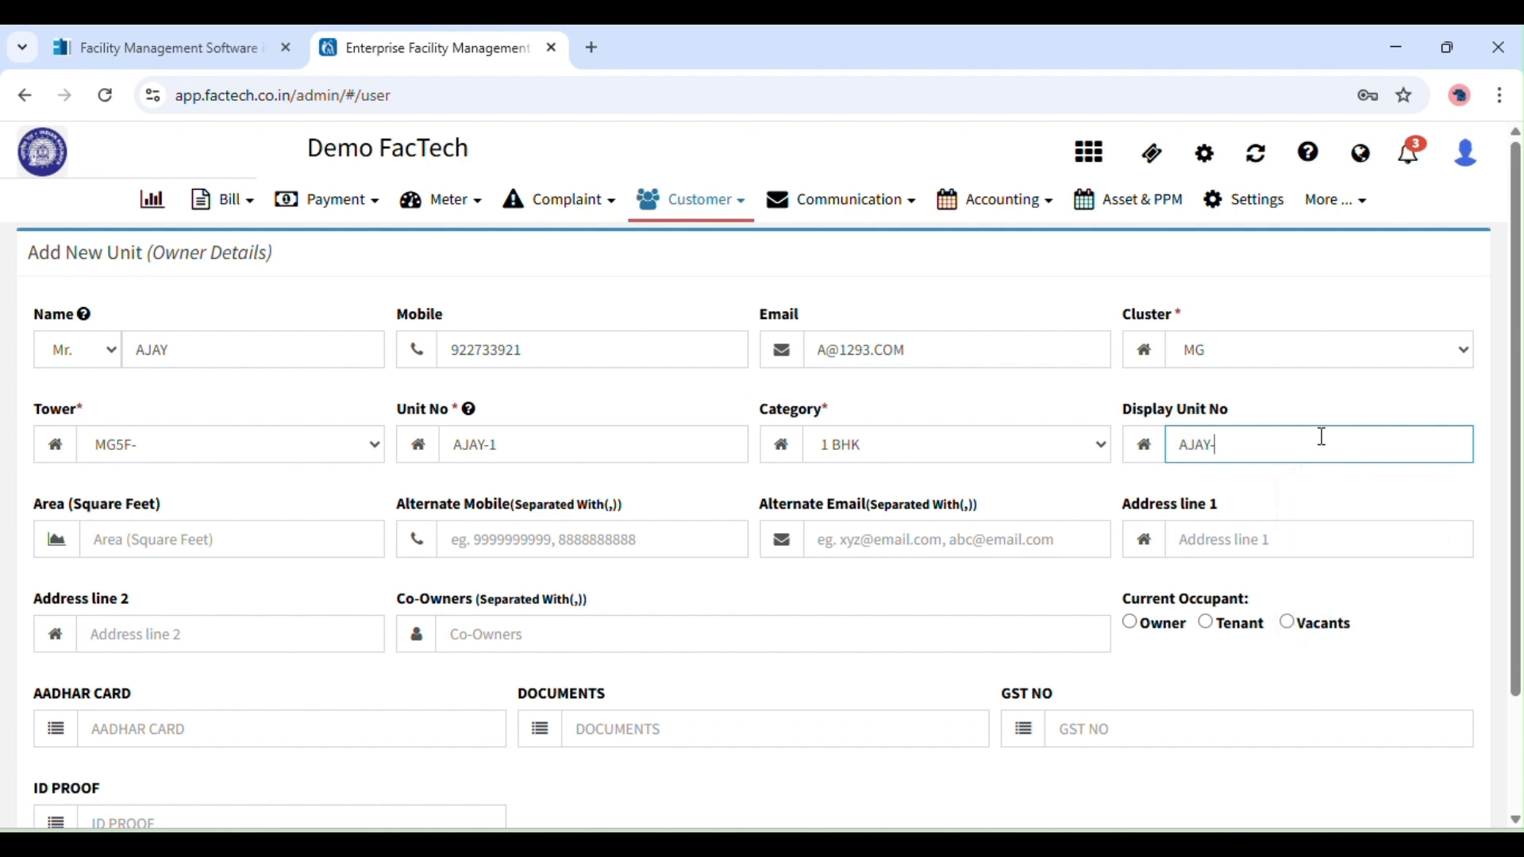
text(-305-MG)
Complete the display number, then enter area 1700 and two alternate mobile numbers.
click(1110, 507)
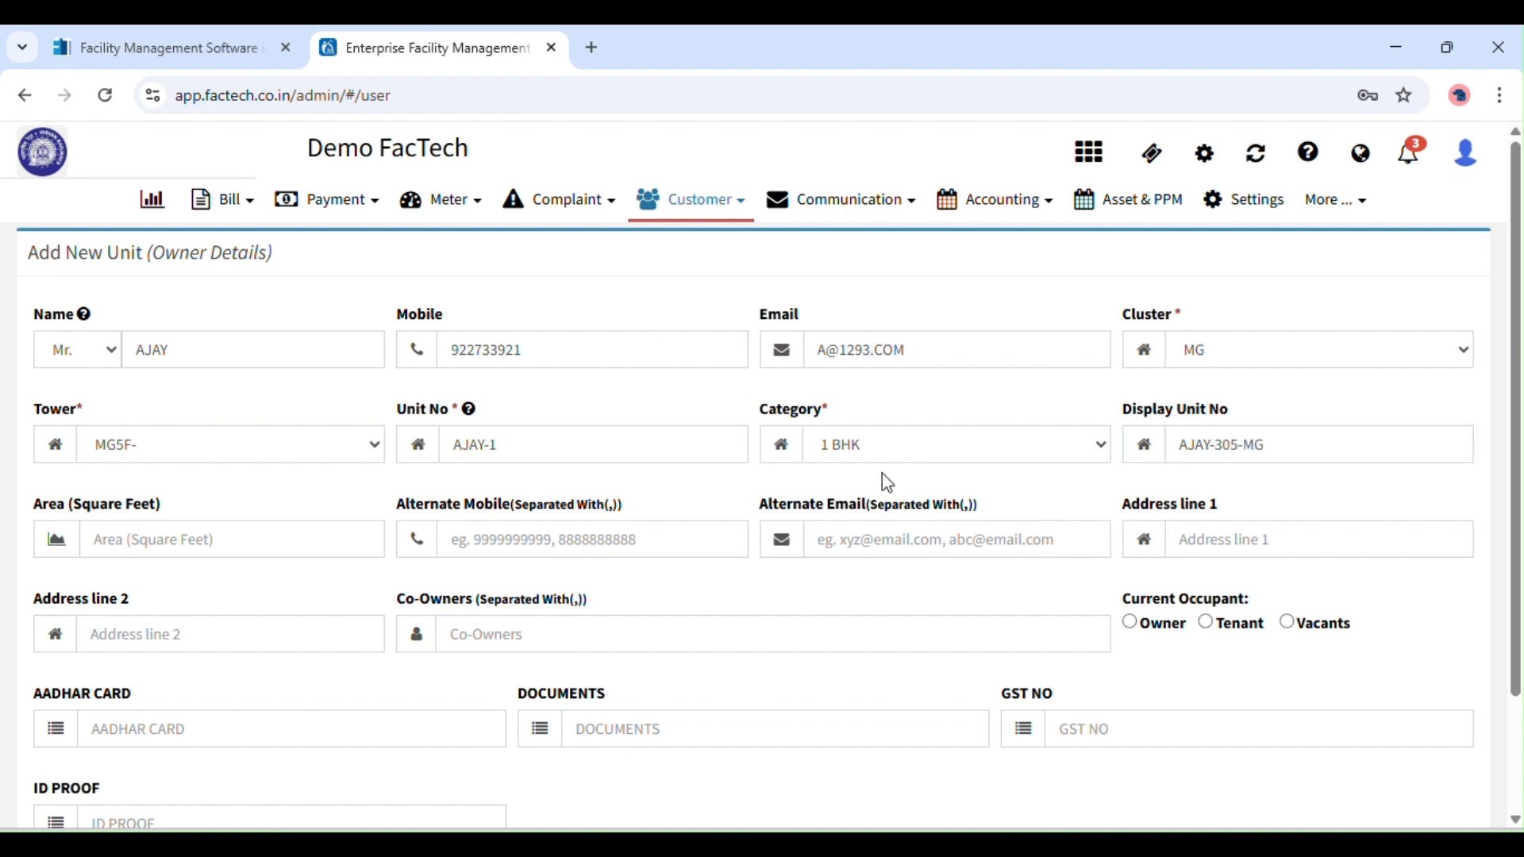
click(214, 552)
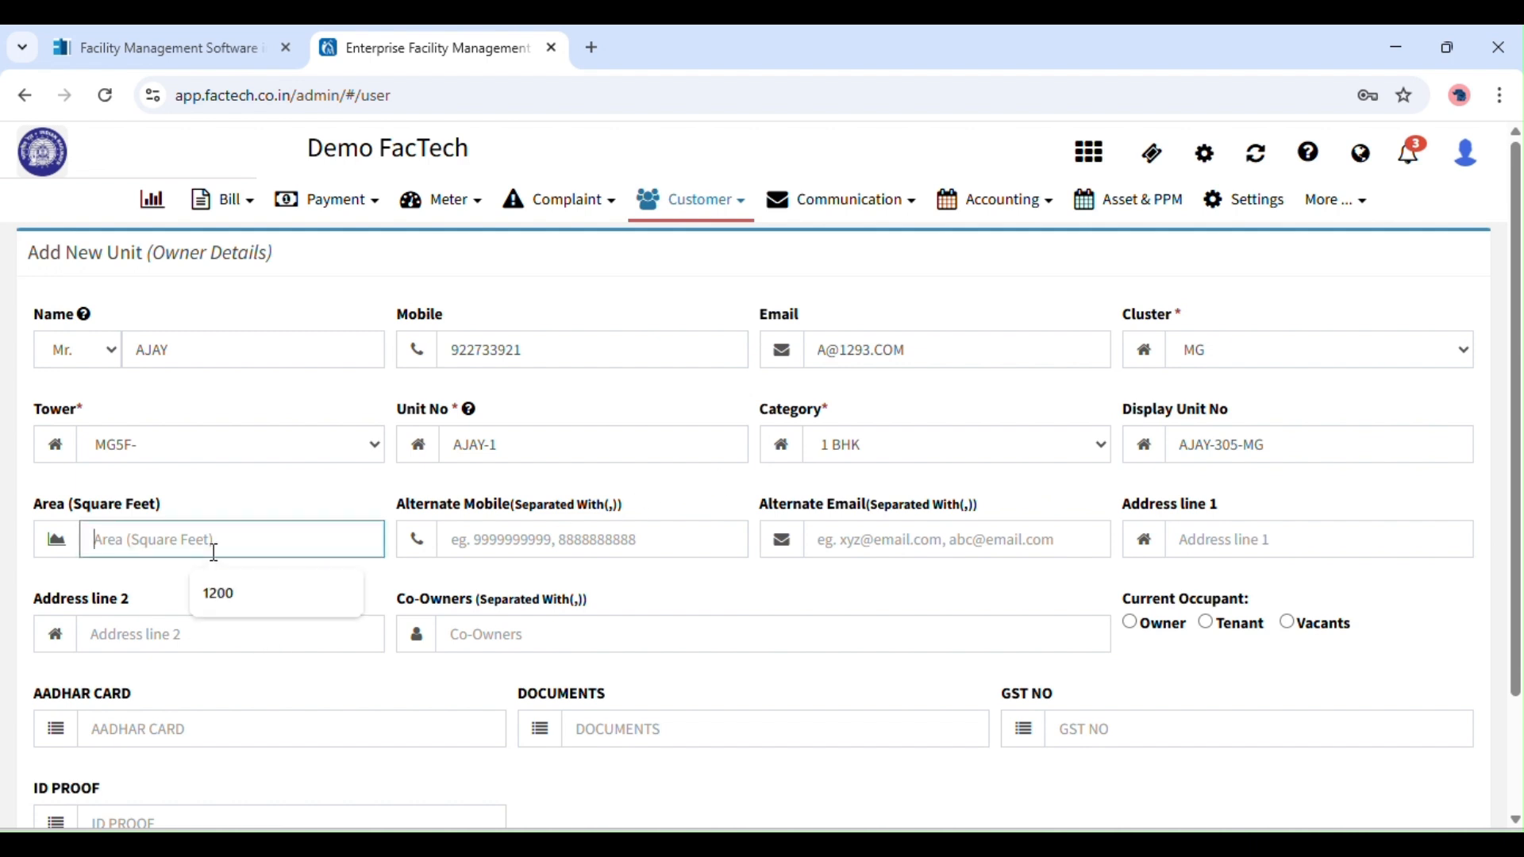
text(1700)
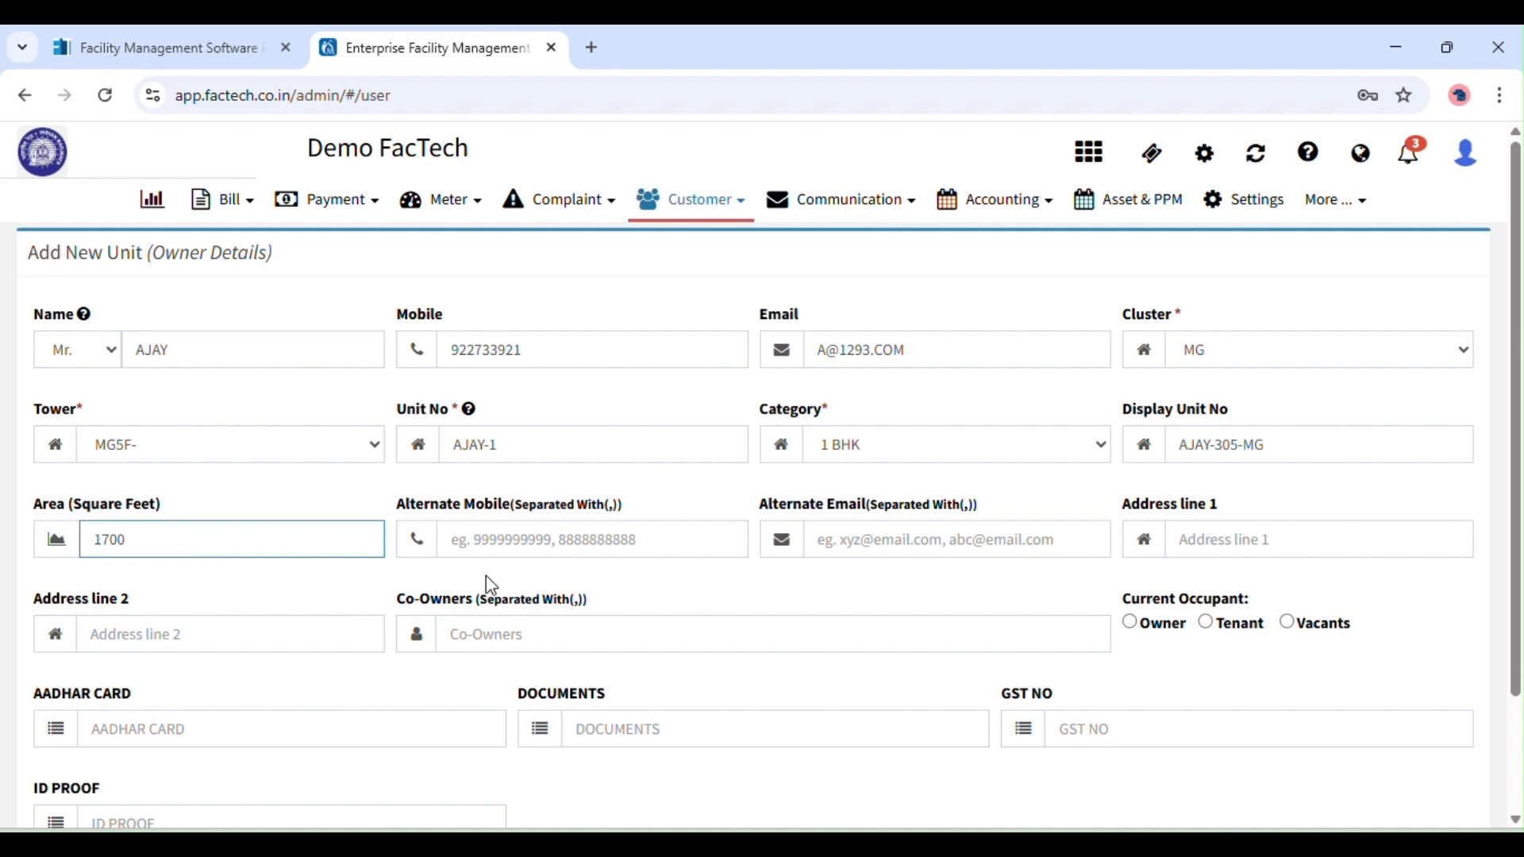
click(473, 556)
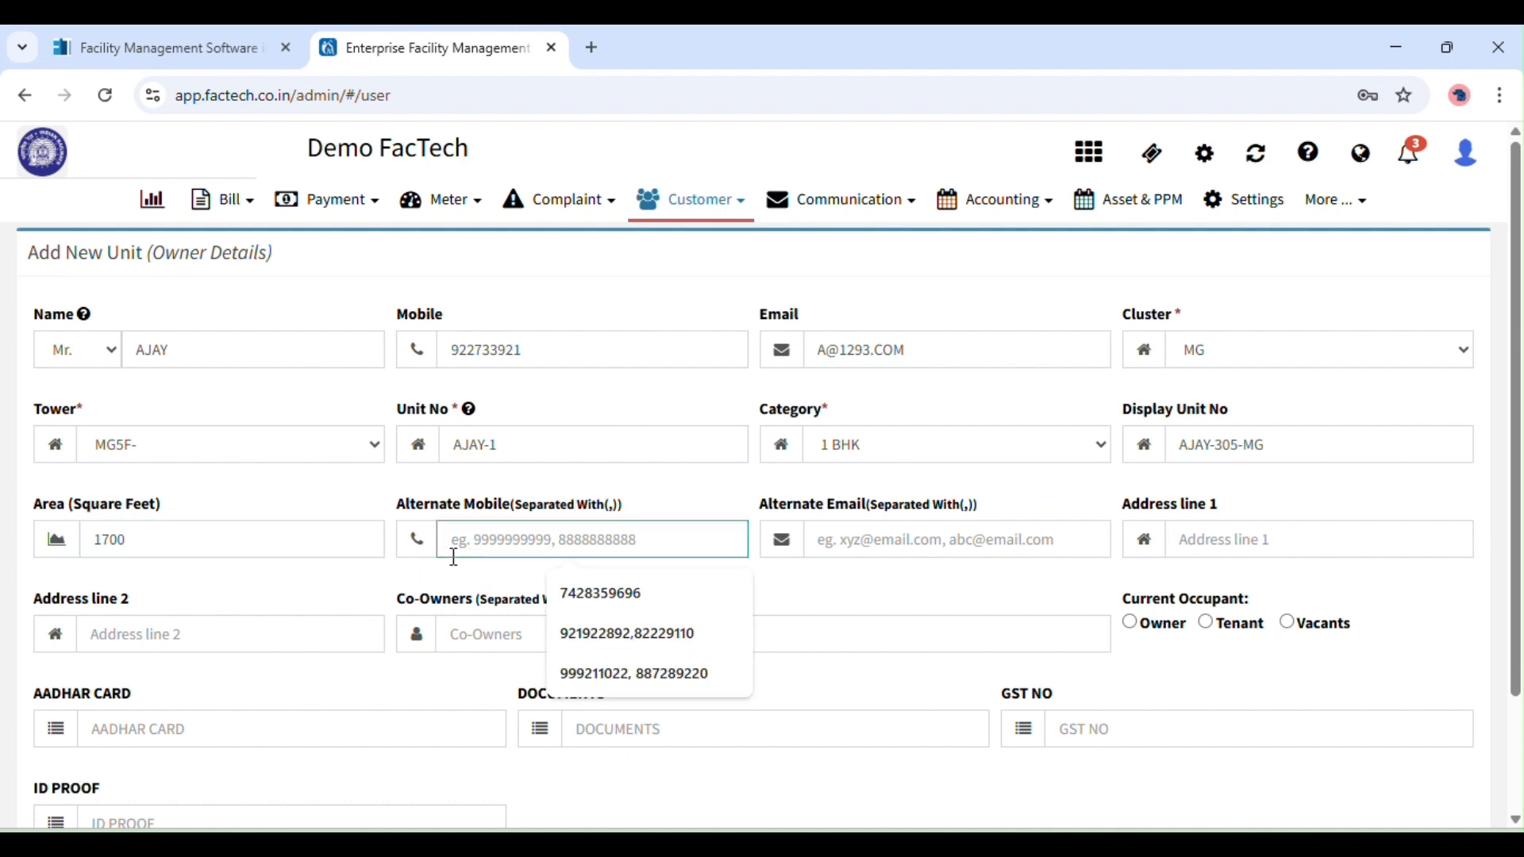
click(137, 546)
click(680, 545)
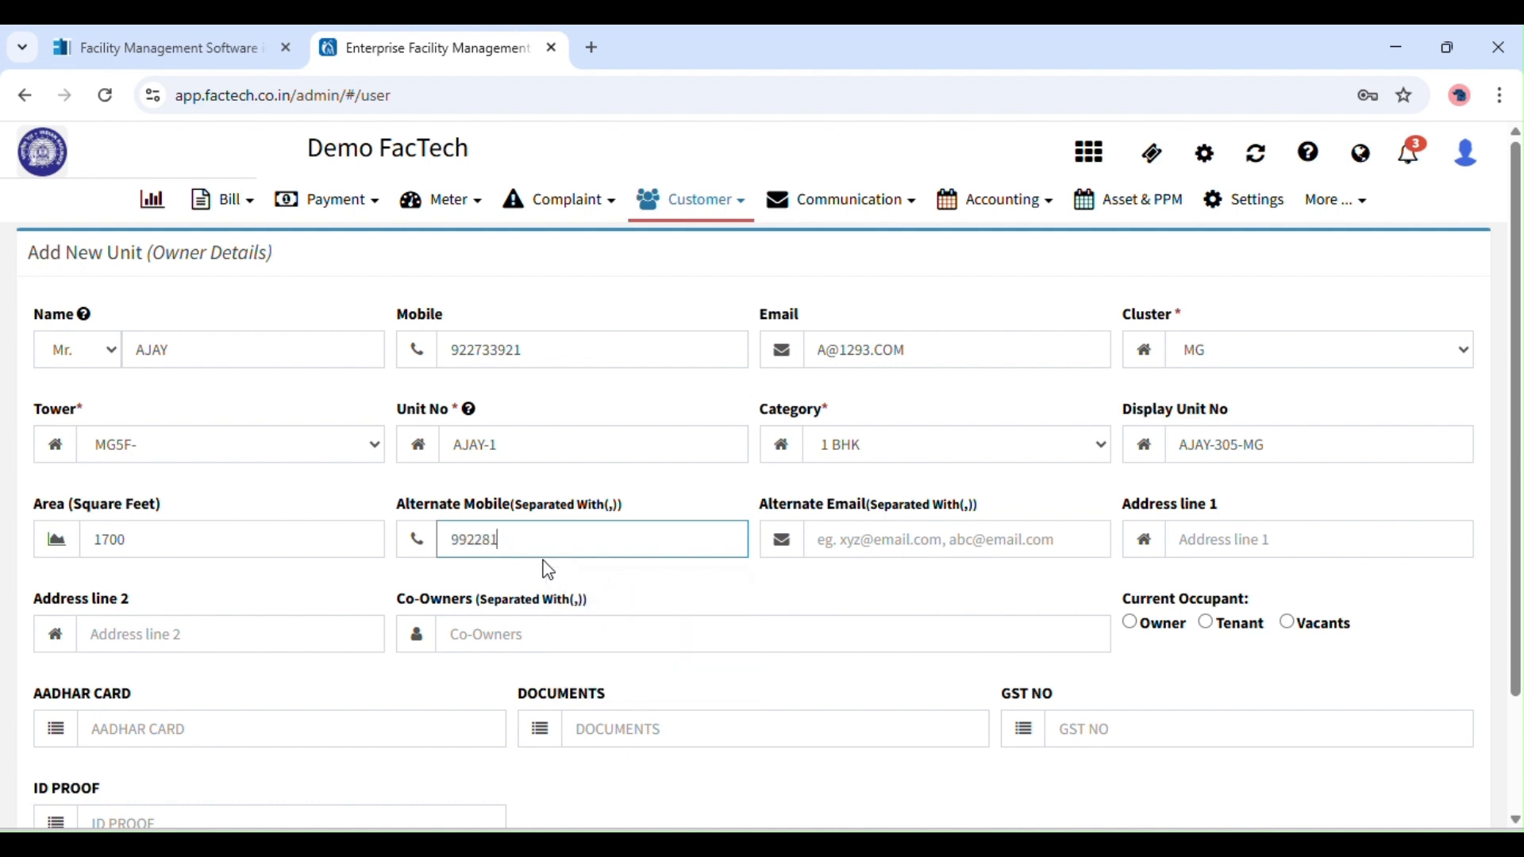
Add co-owner WIFE and mark the Owner as the current occupant.
click(808, 543)
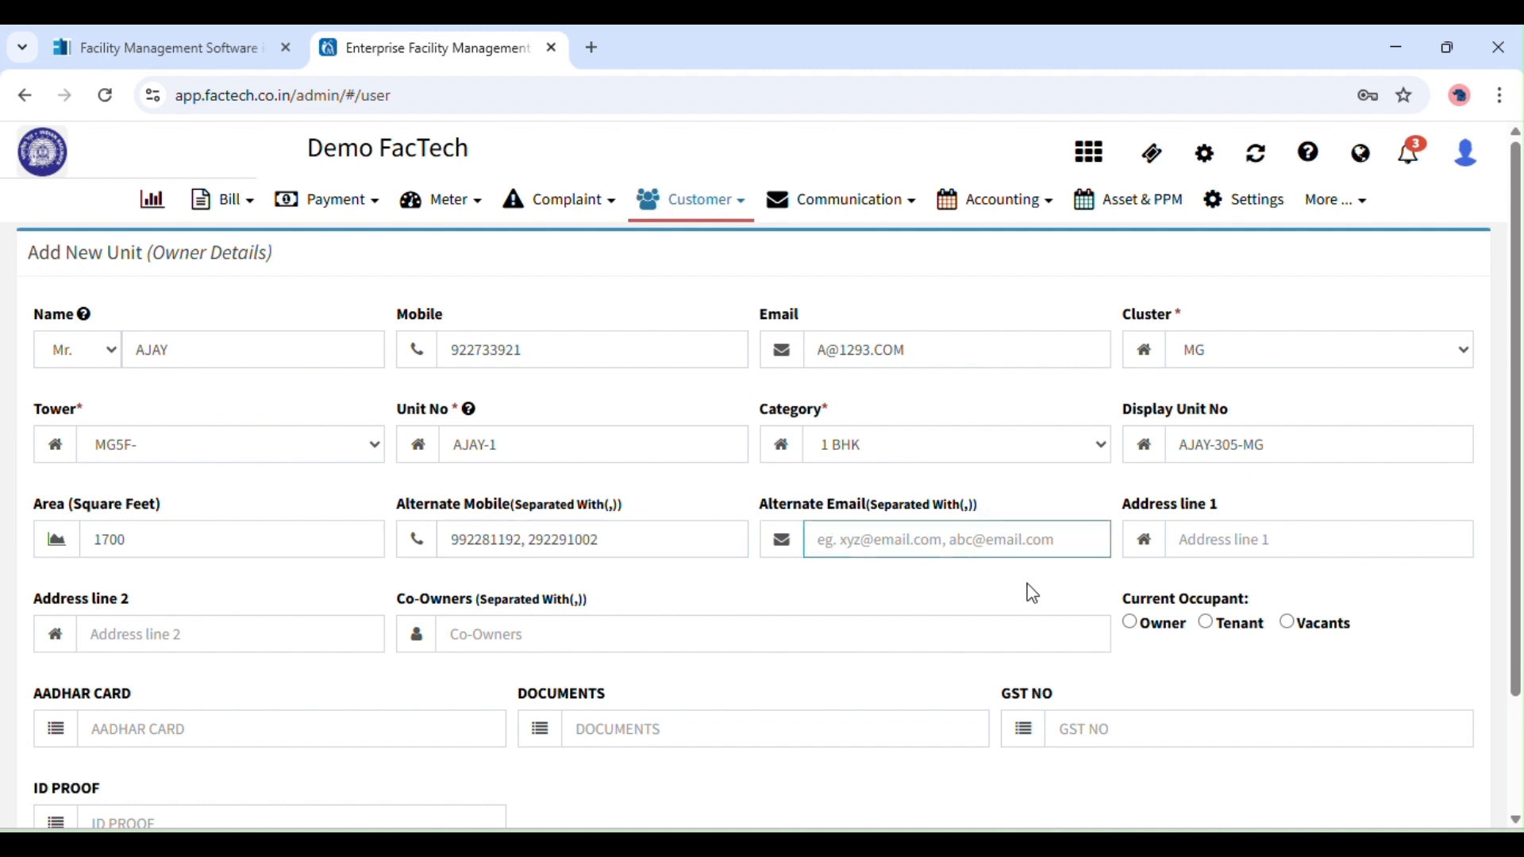
click(1234, 536)
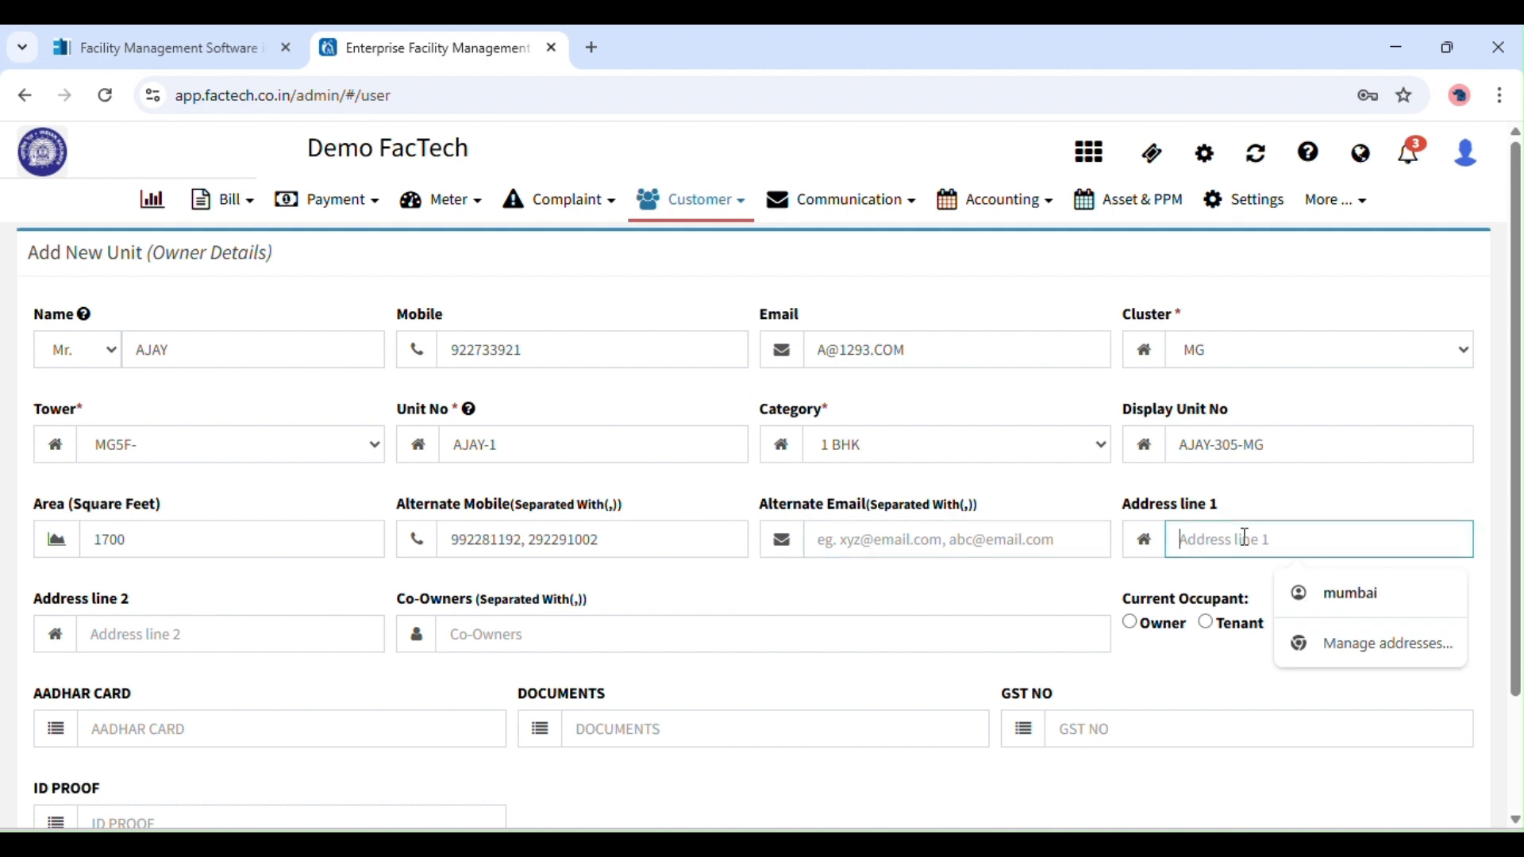
click(520, 634)
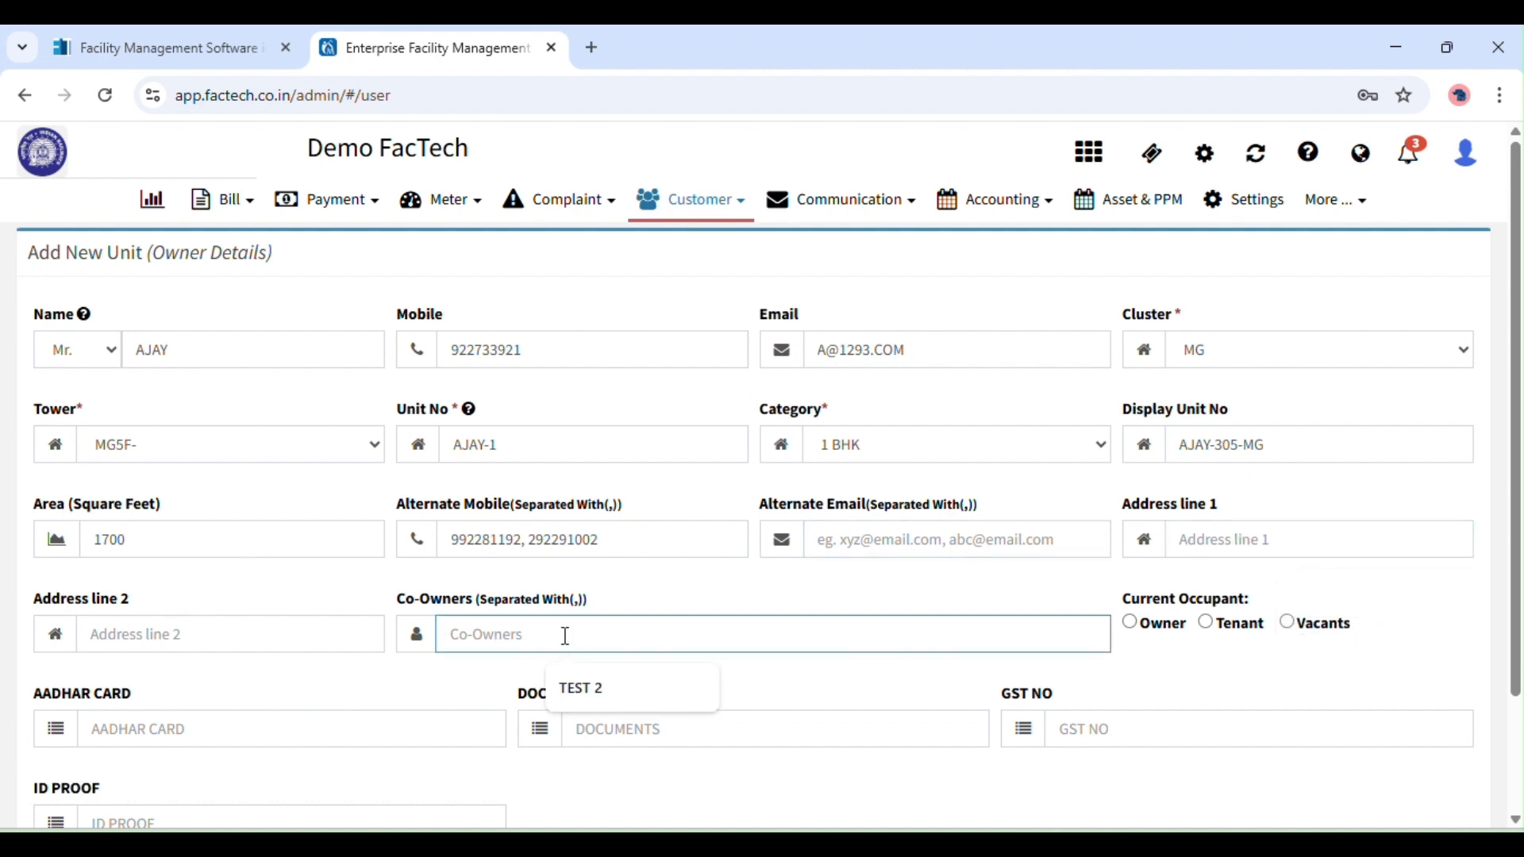
text(WIFE)
click(517, 680)
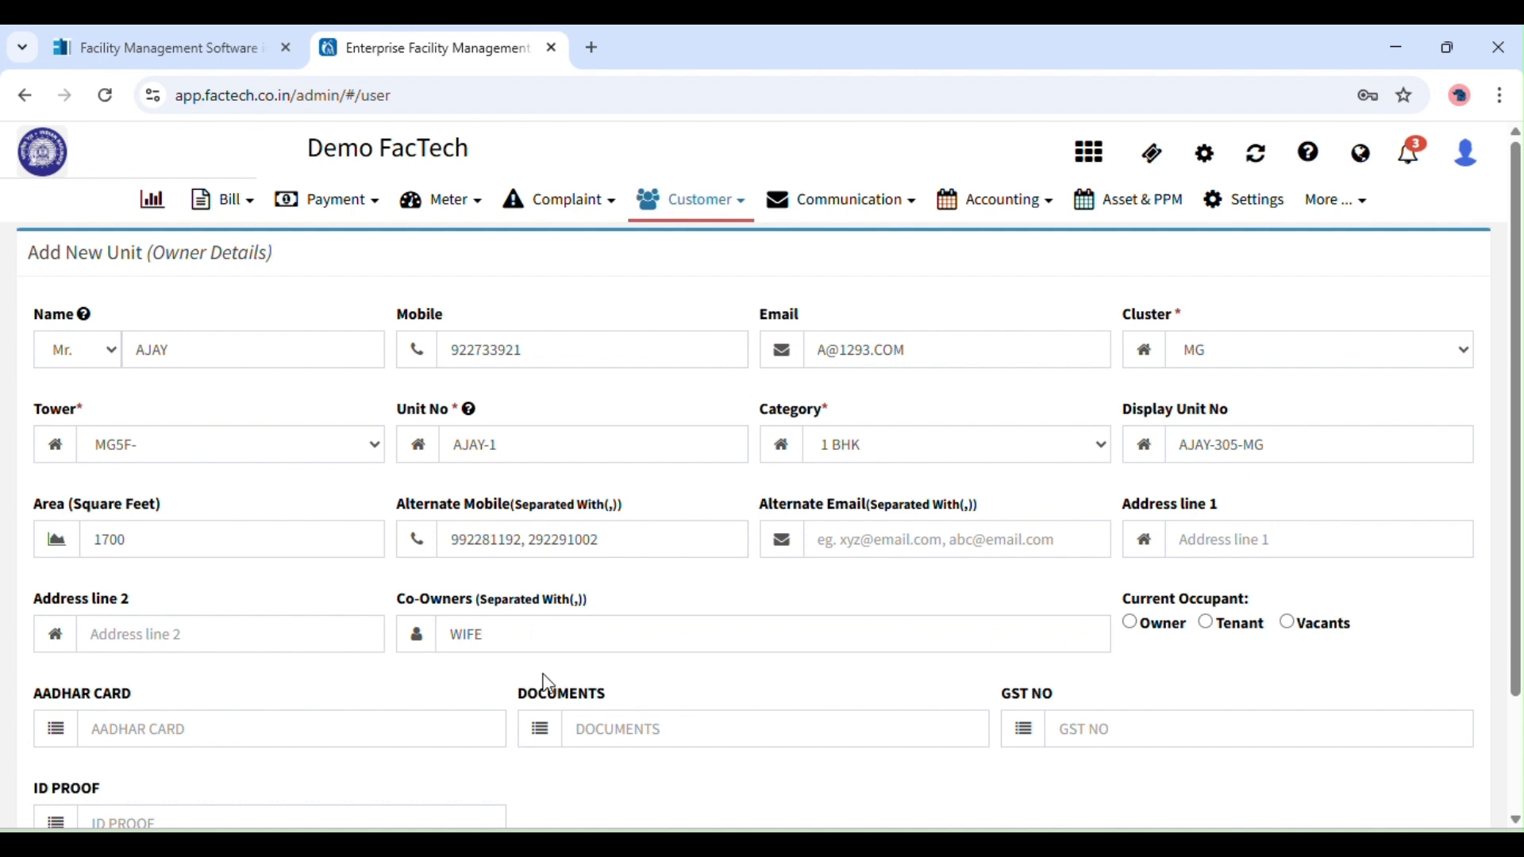
scroll(850, 589, down, 1)
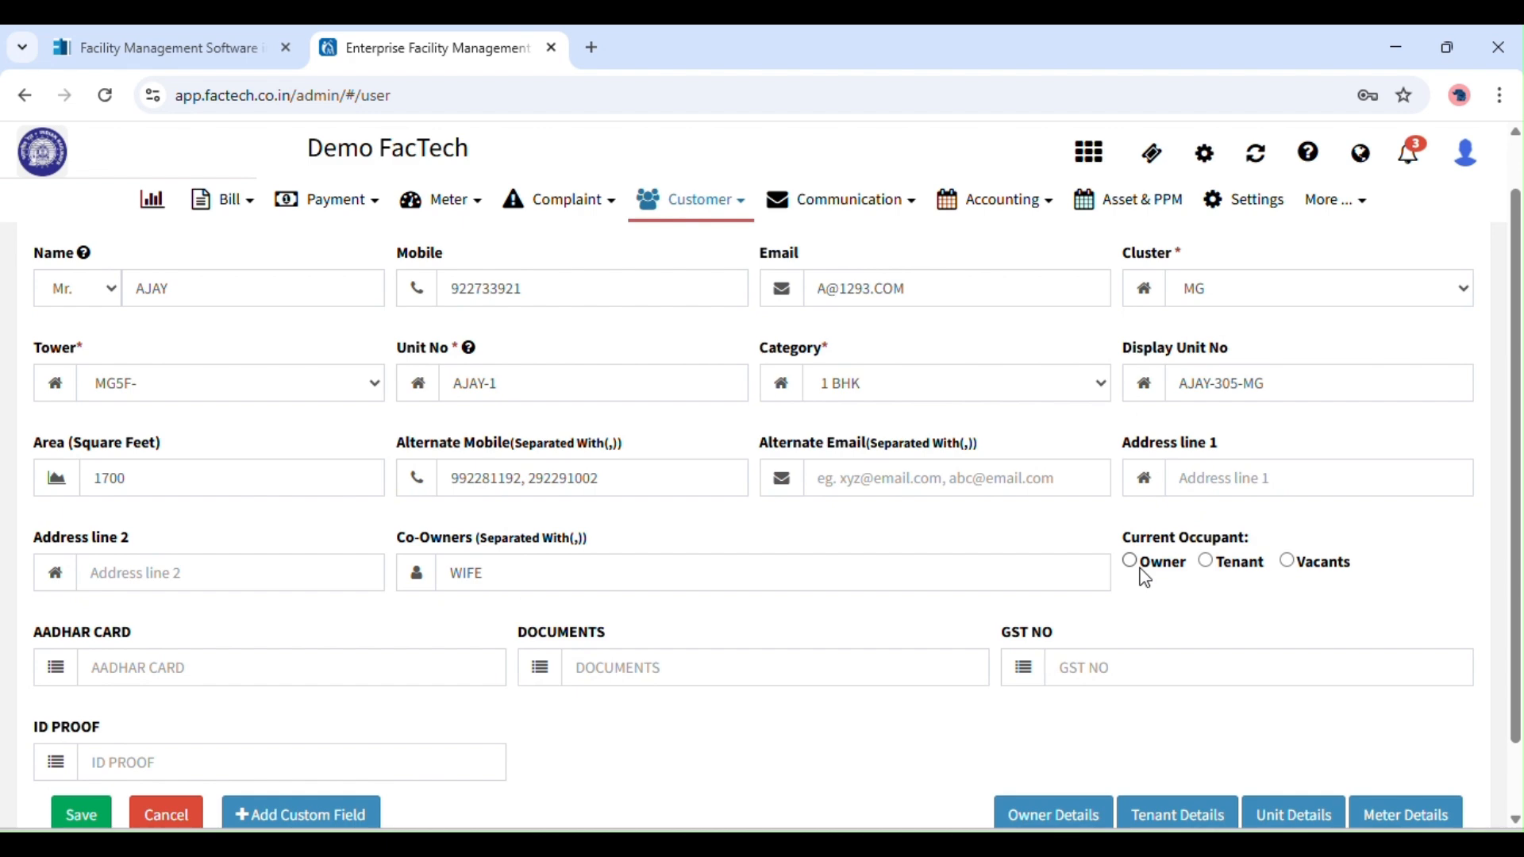
scroll(1440, 555, up, 1)
click(1130, 607)
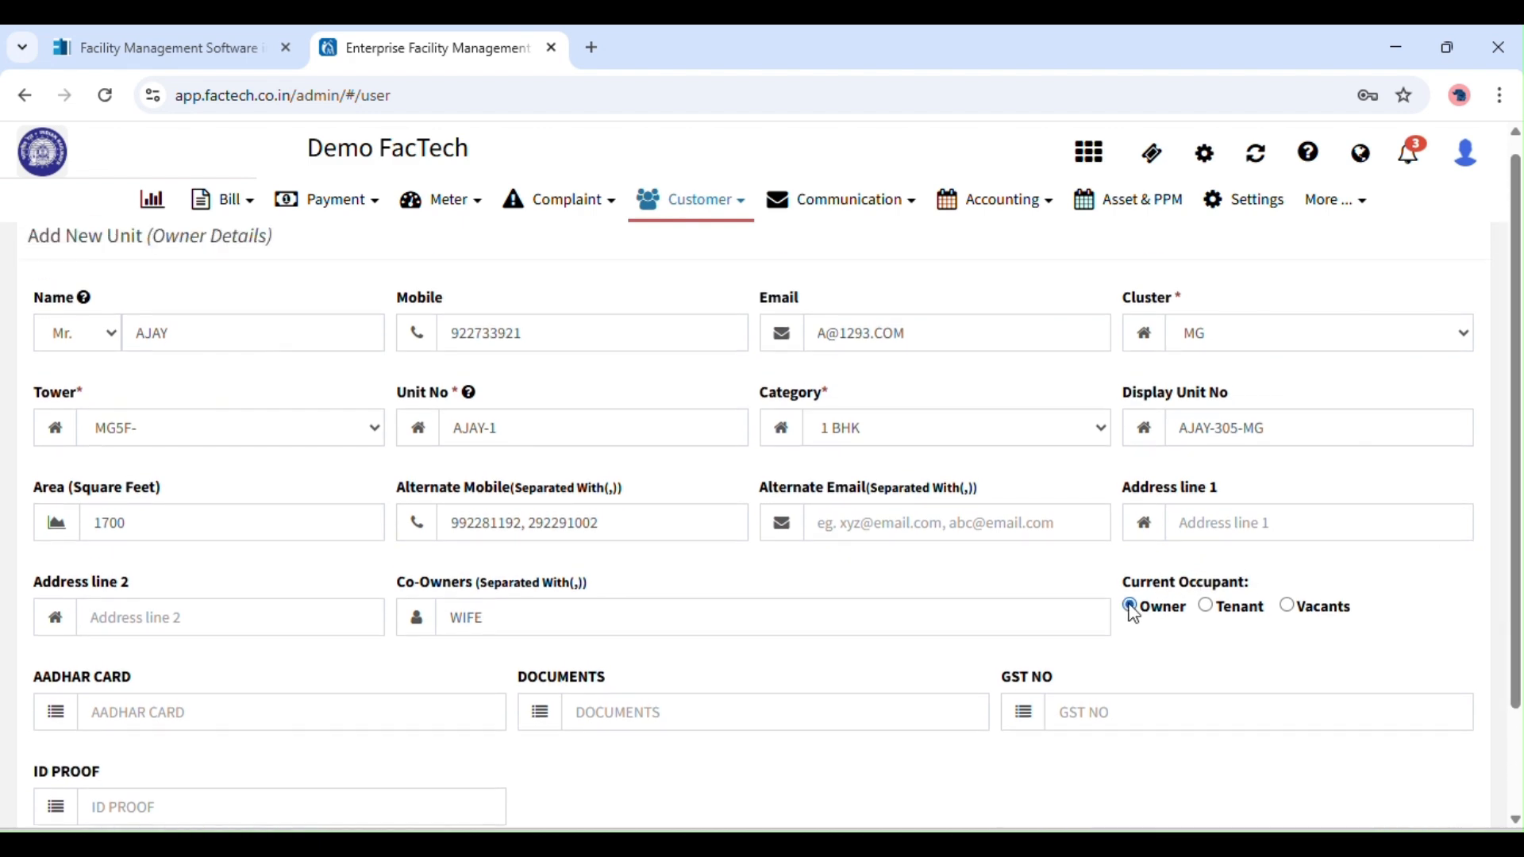
drag(1518, 687, 1515, 745)
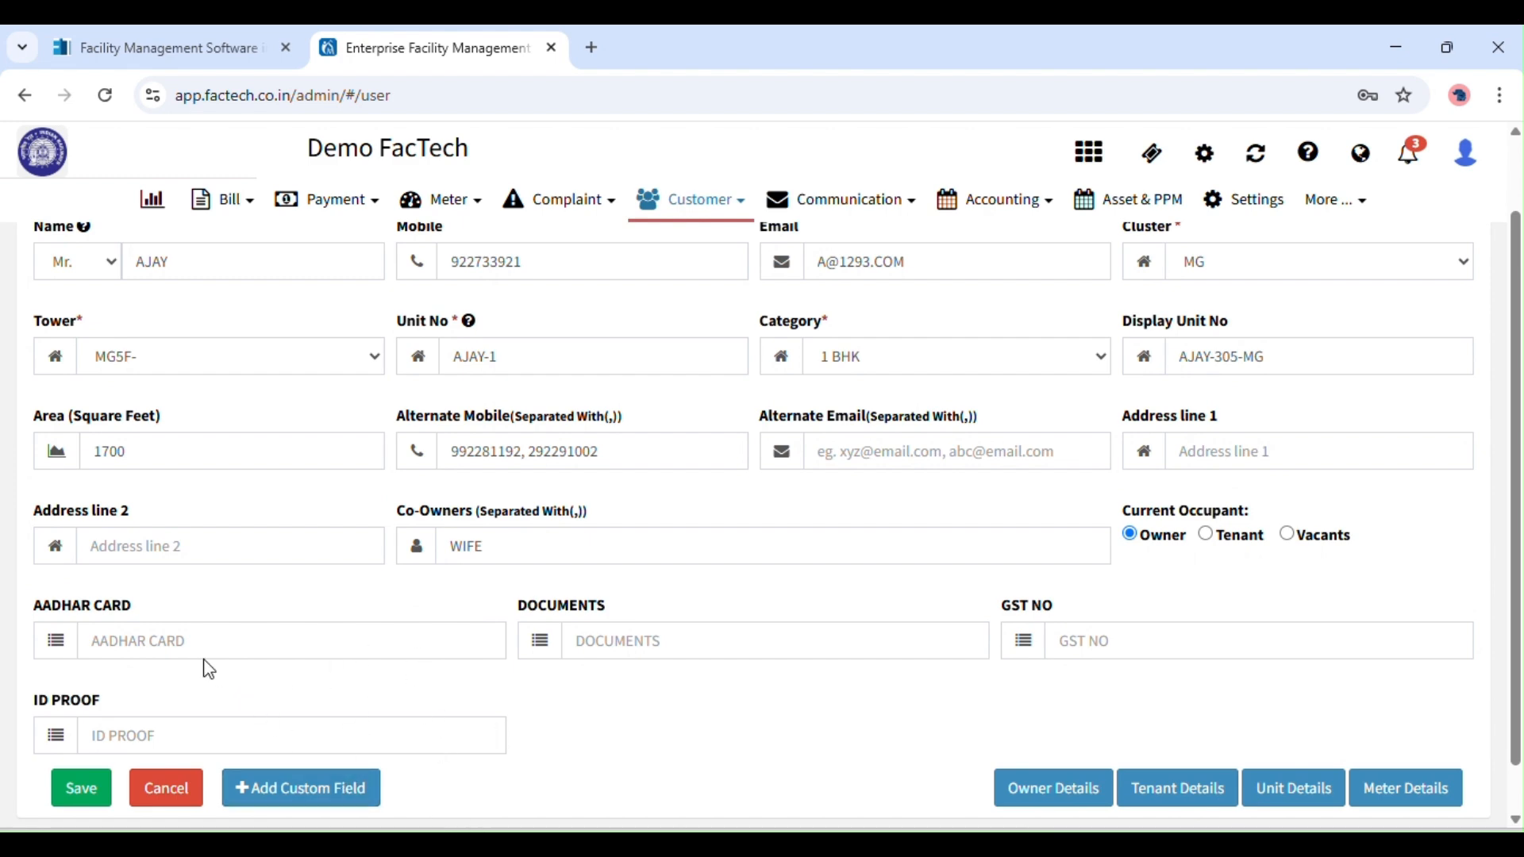
Create a PHOTO ID unit custom field and close the custom field editor.
click(332, 785)
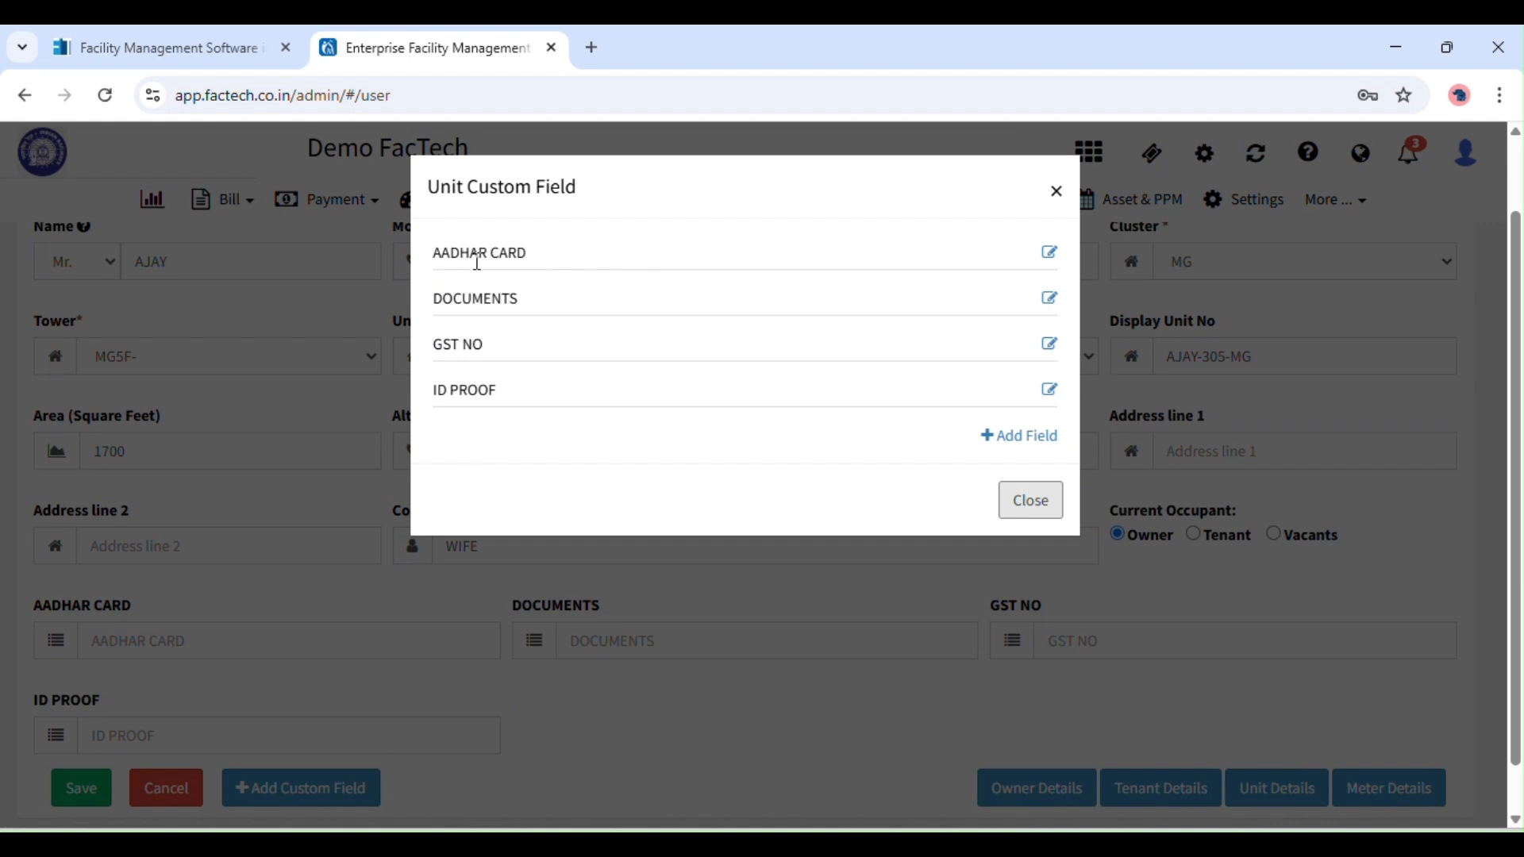
click(987, 442)
click(633, 447)
text(PHOT)
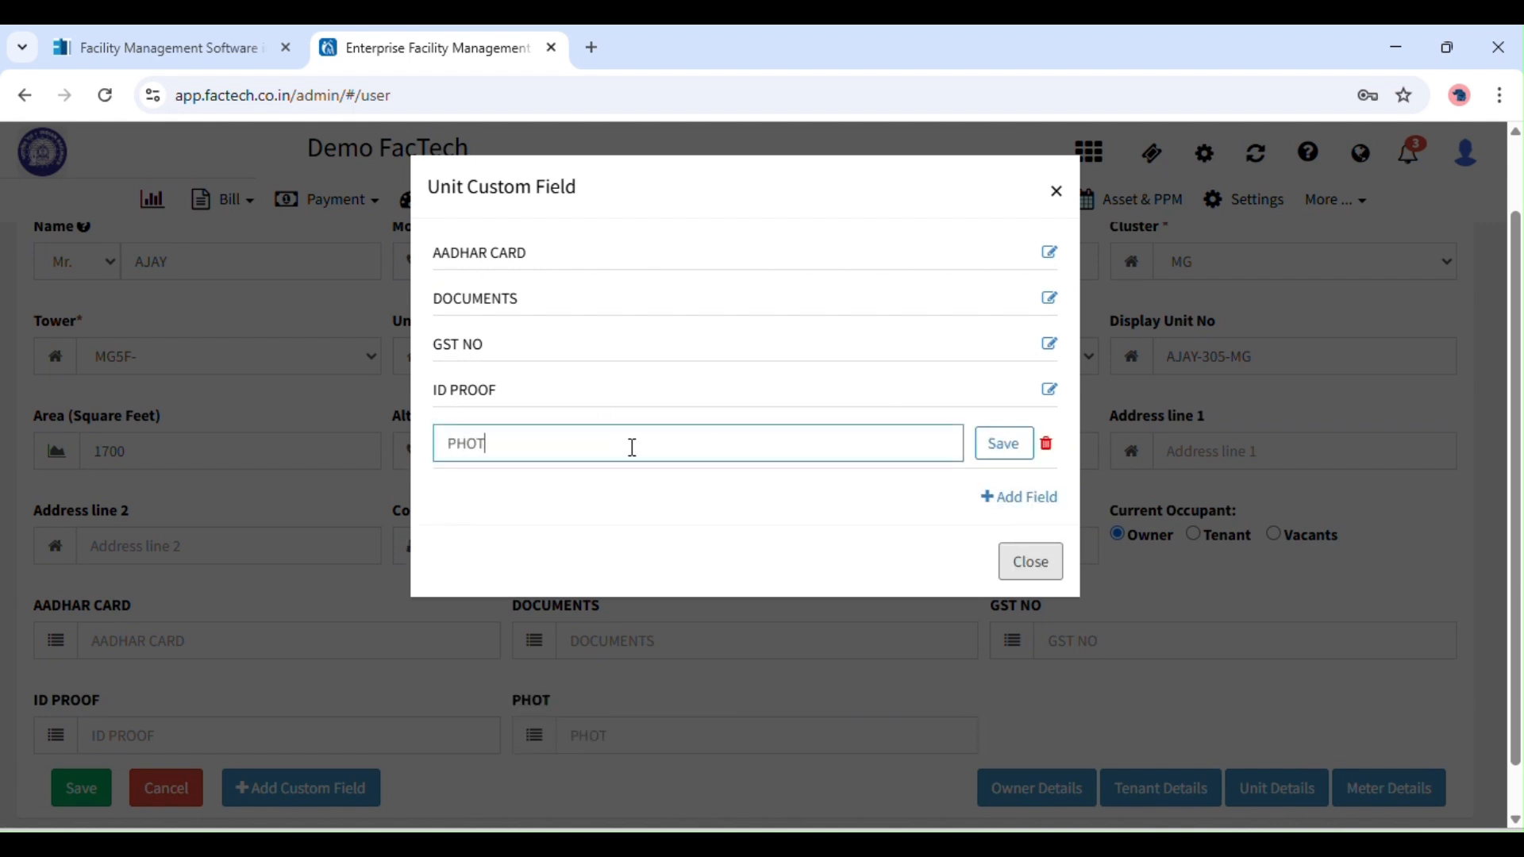
text(O ID)
click(1007, 444)
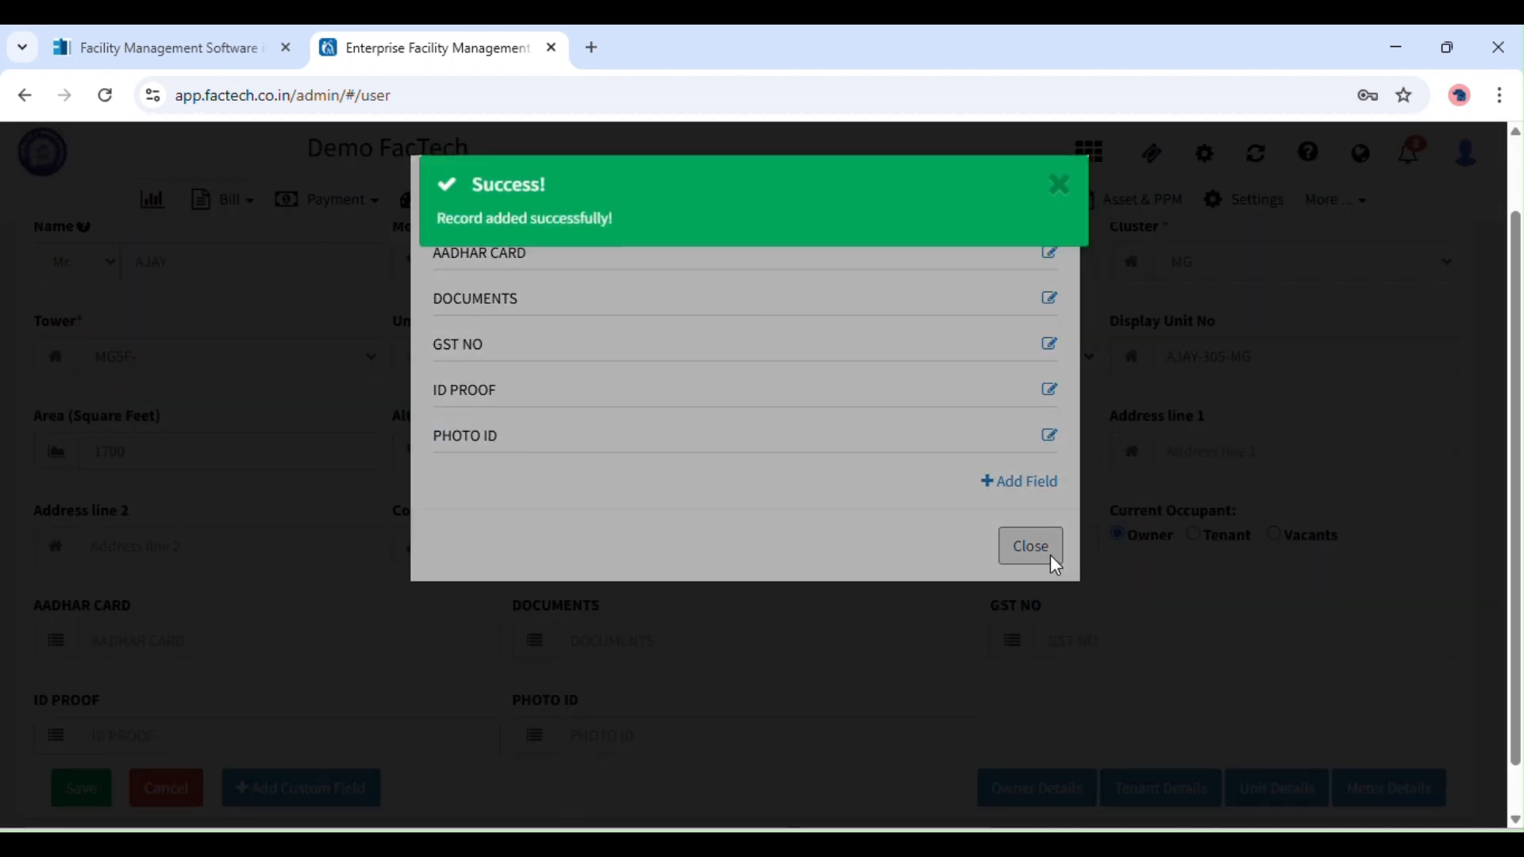
click(1062, 190)
click(1060, 193)
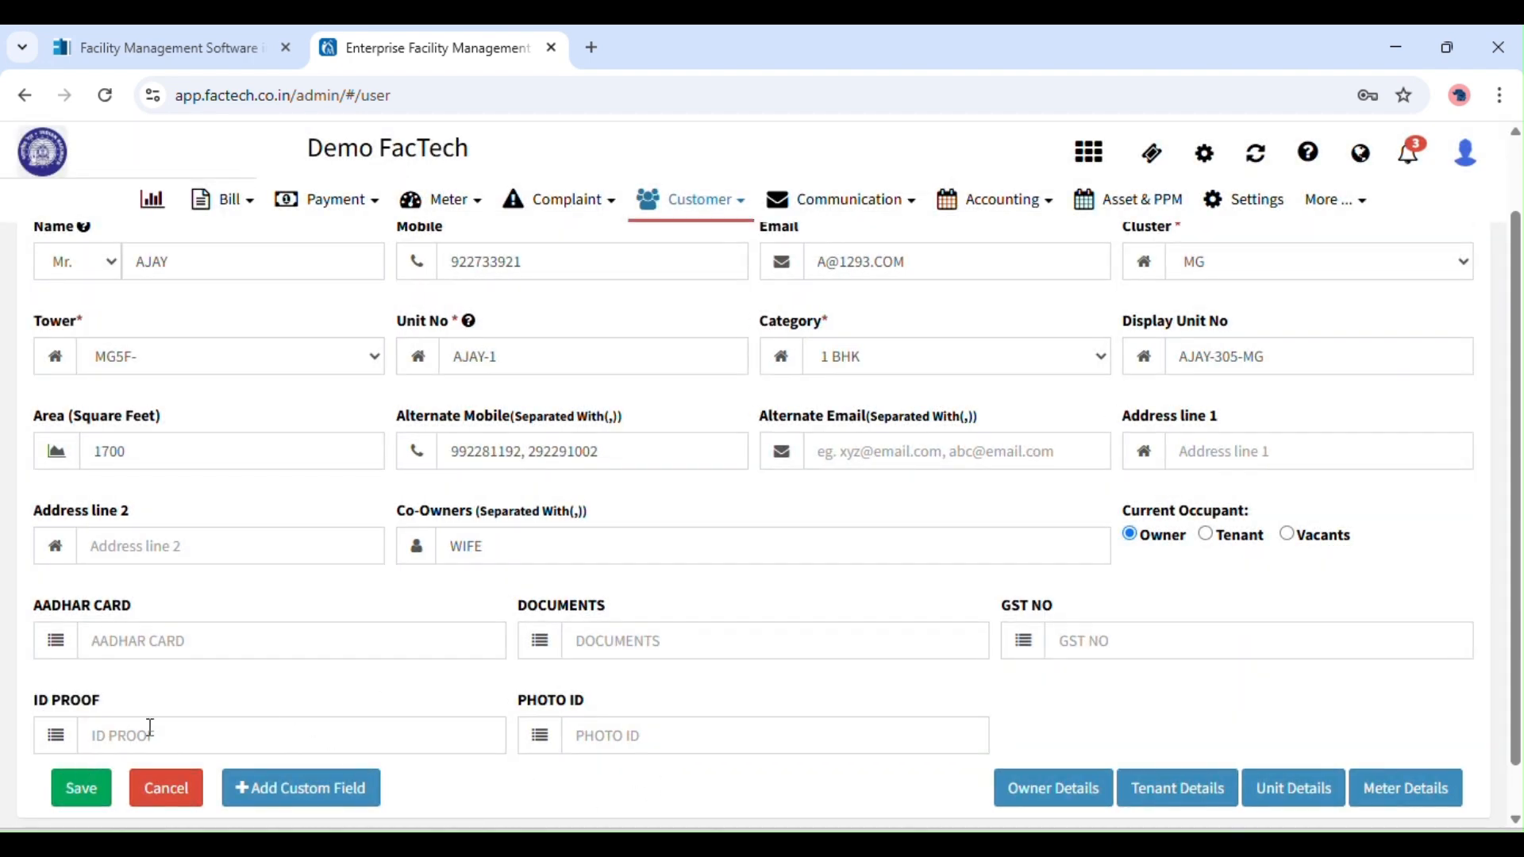
Switch to Tenant Details and enter the tenant's name, mobile number and e-mail.
scroll(1465, 671, up, 1)
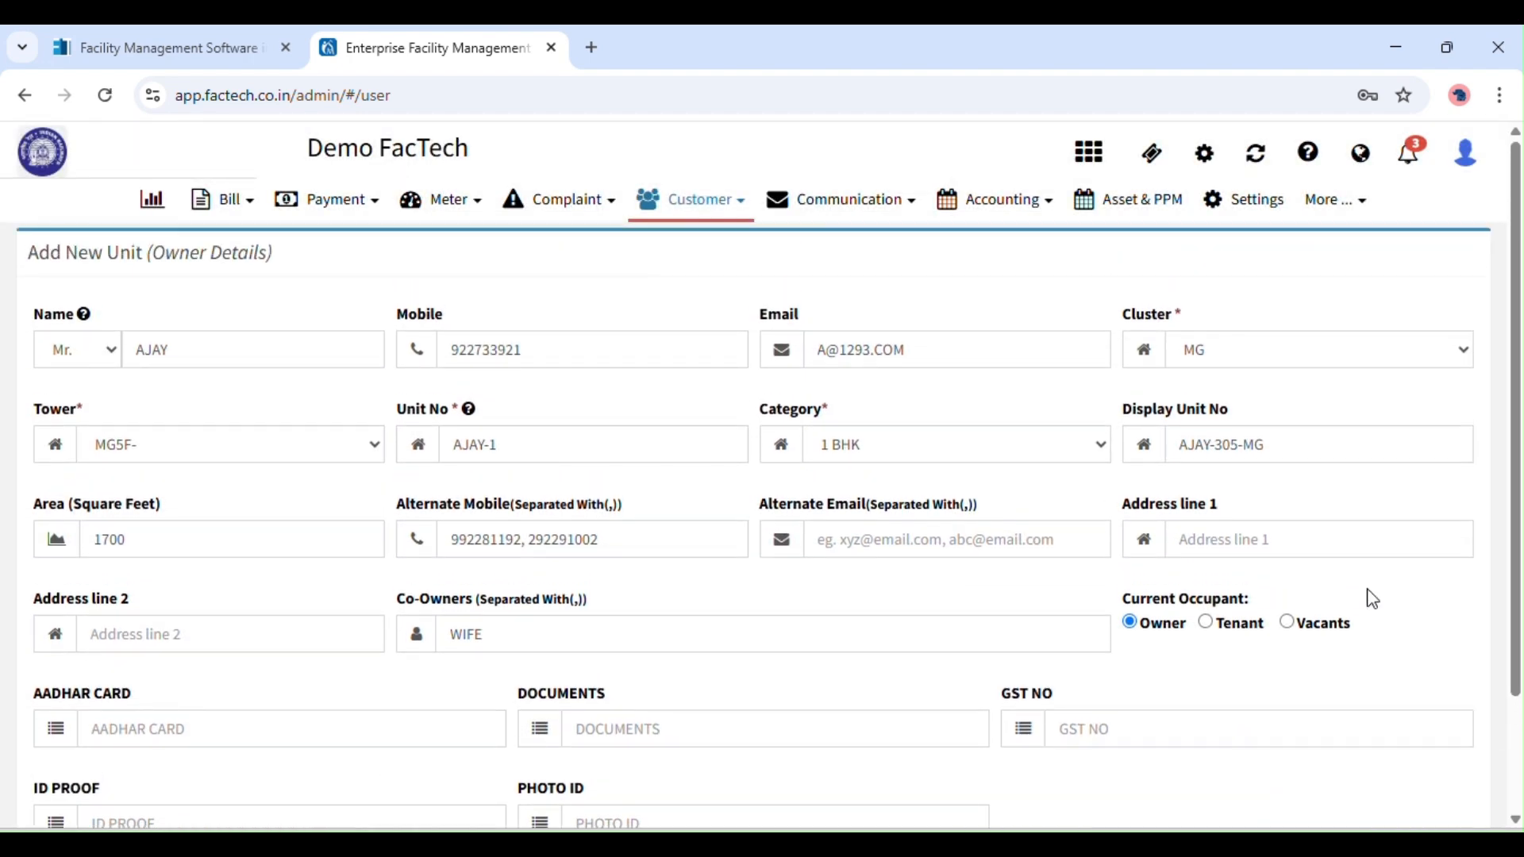
scroll(1520, 536, down, 2)
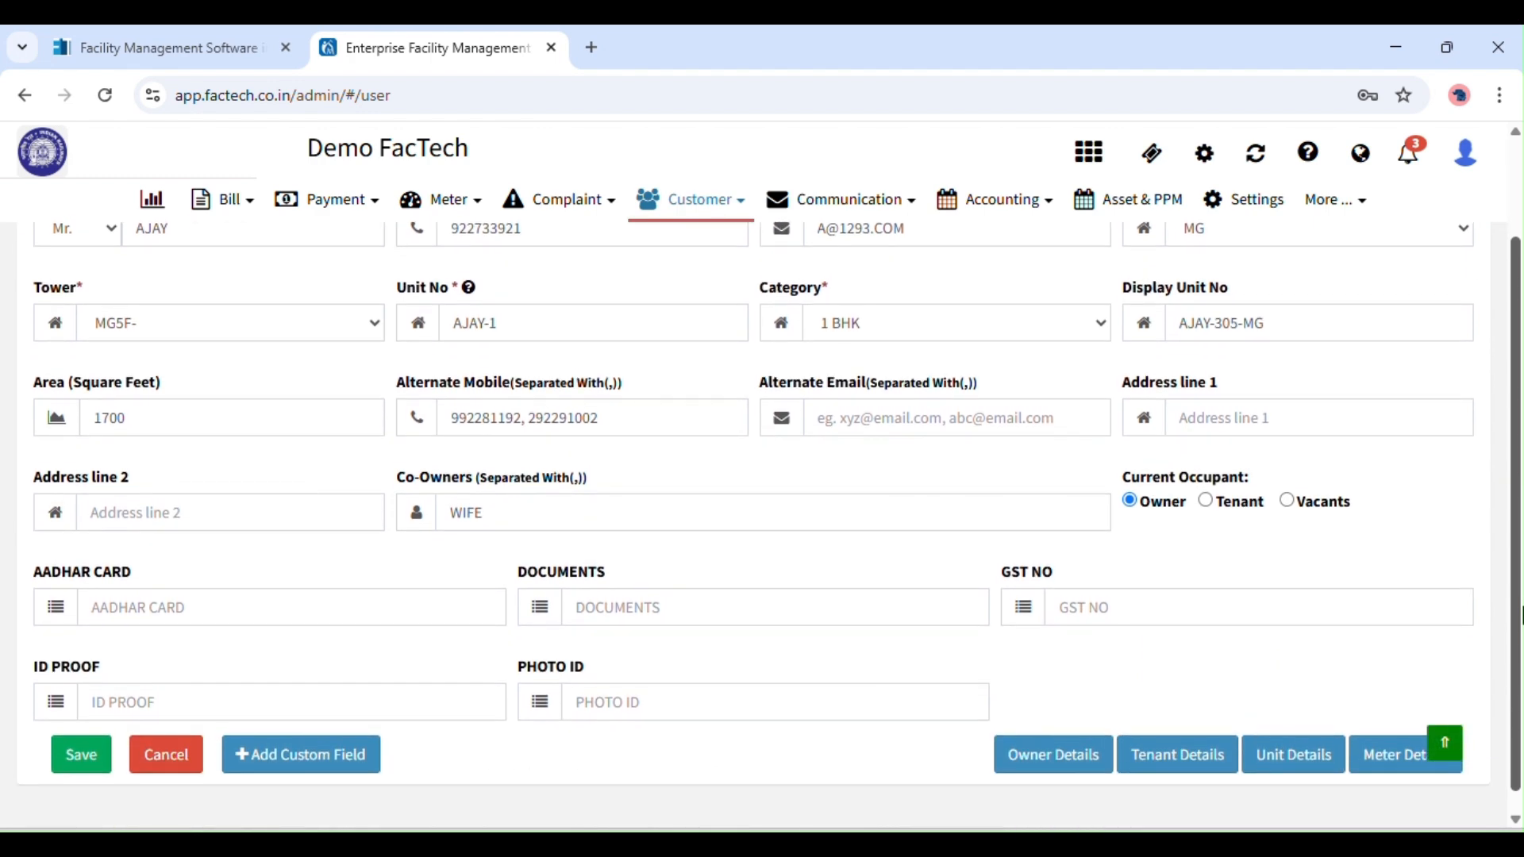
click(1188, 764)
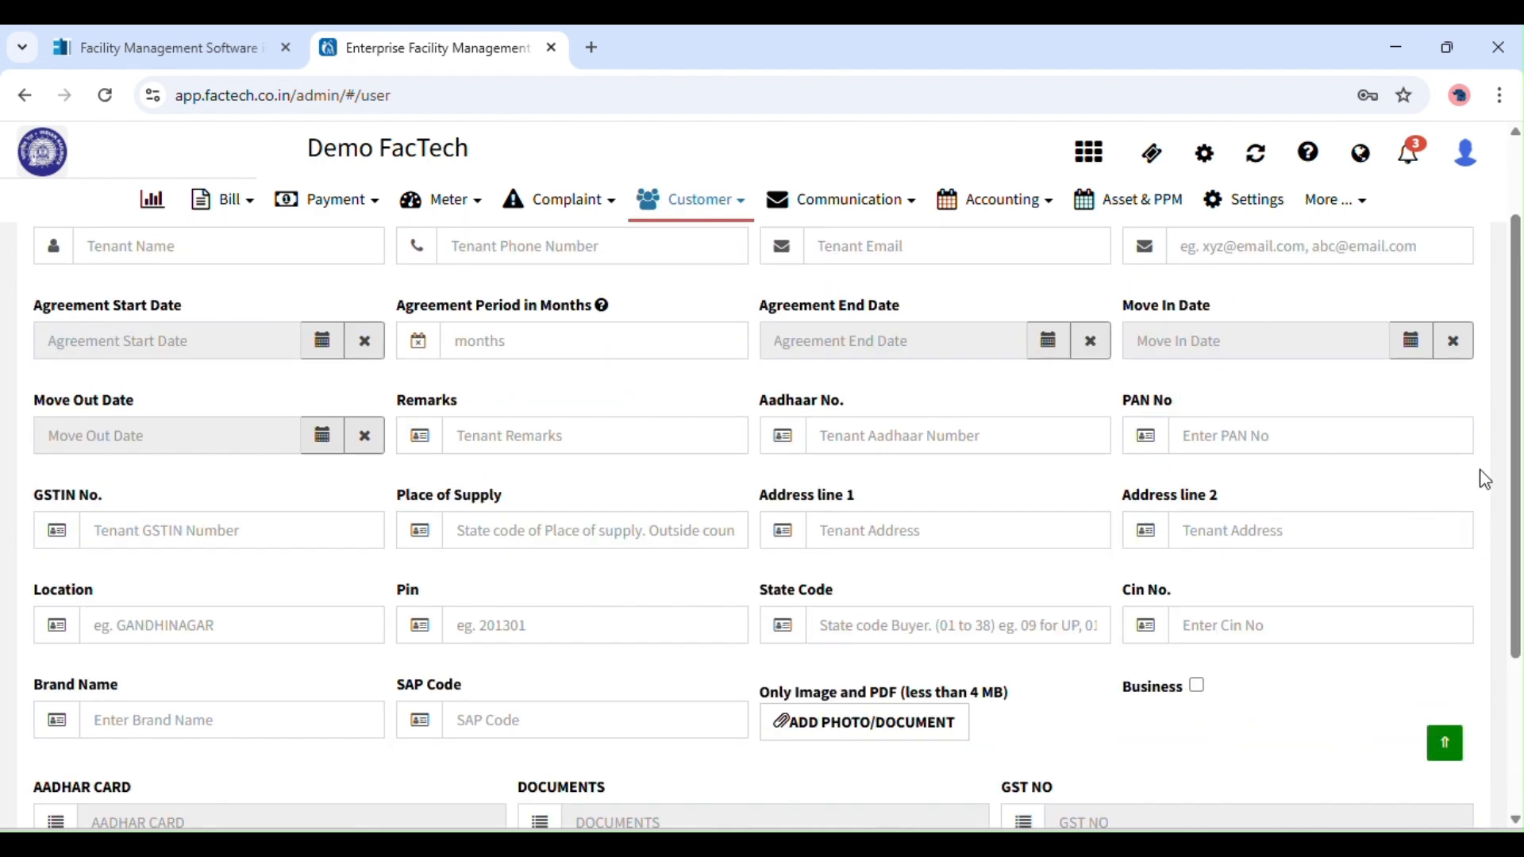
scroll(1509, 313, up, 2)
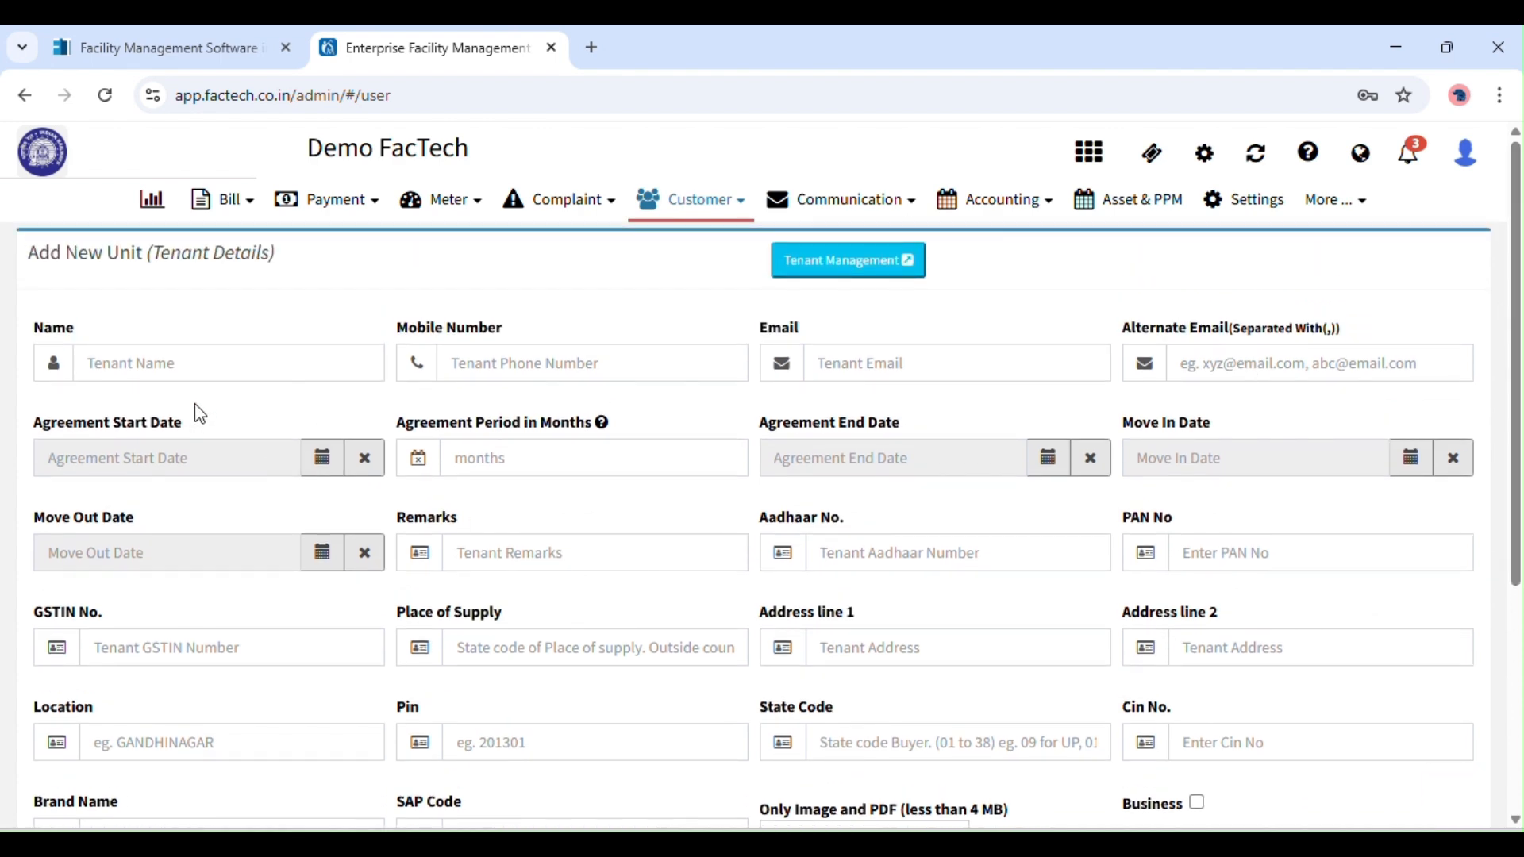
click(146, 363)
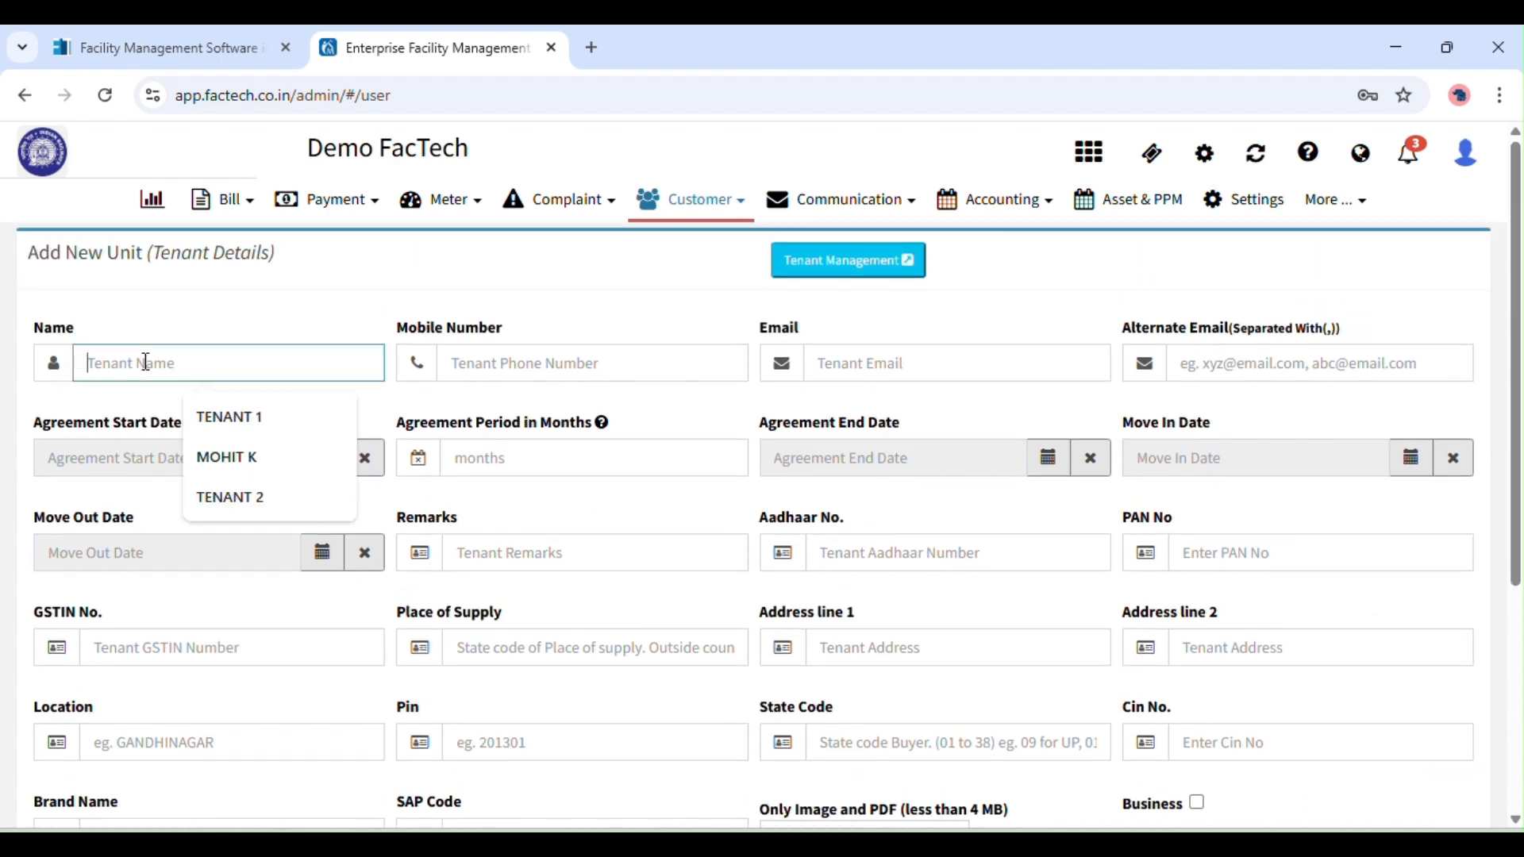
text(PRIYA)
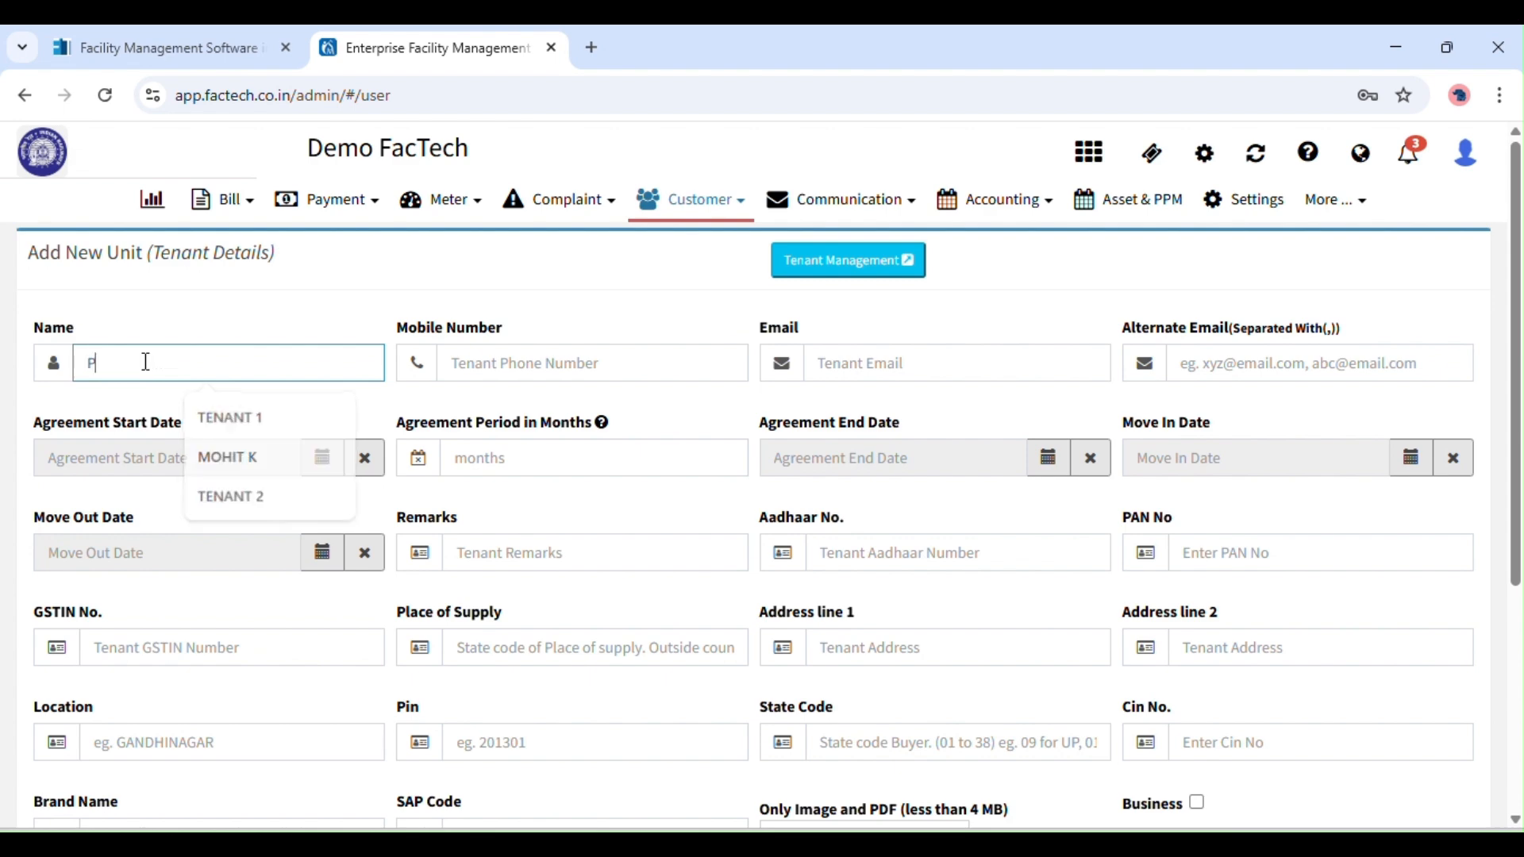
click(579, 364)
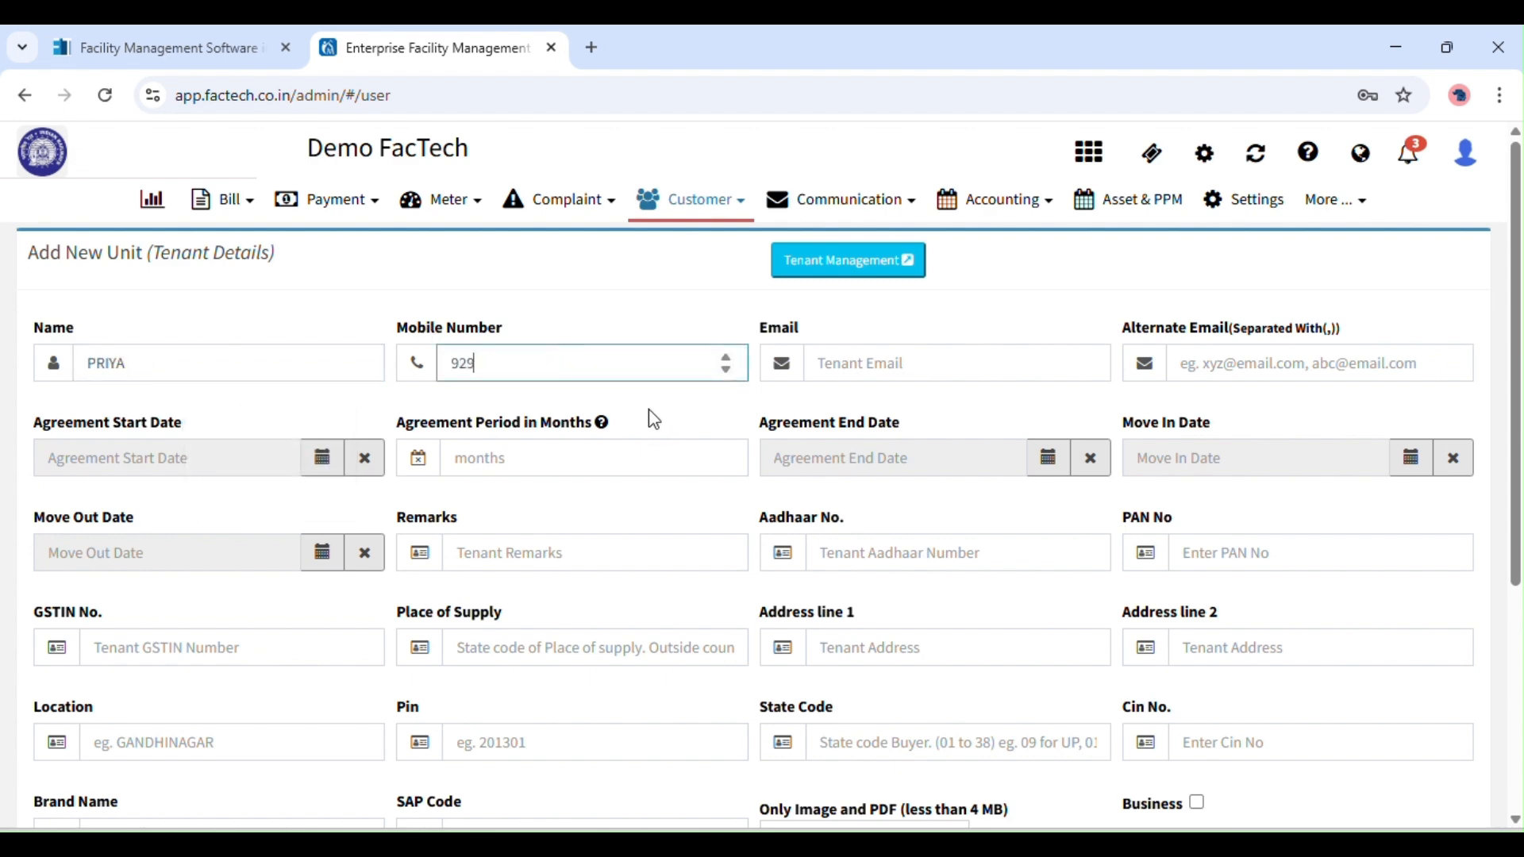
click(889, 358)
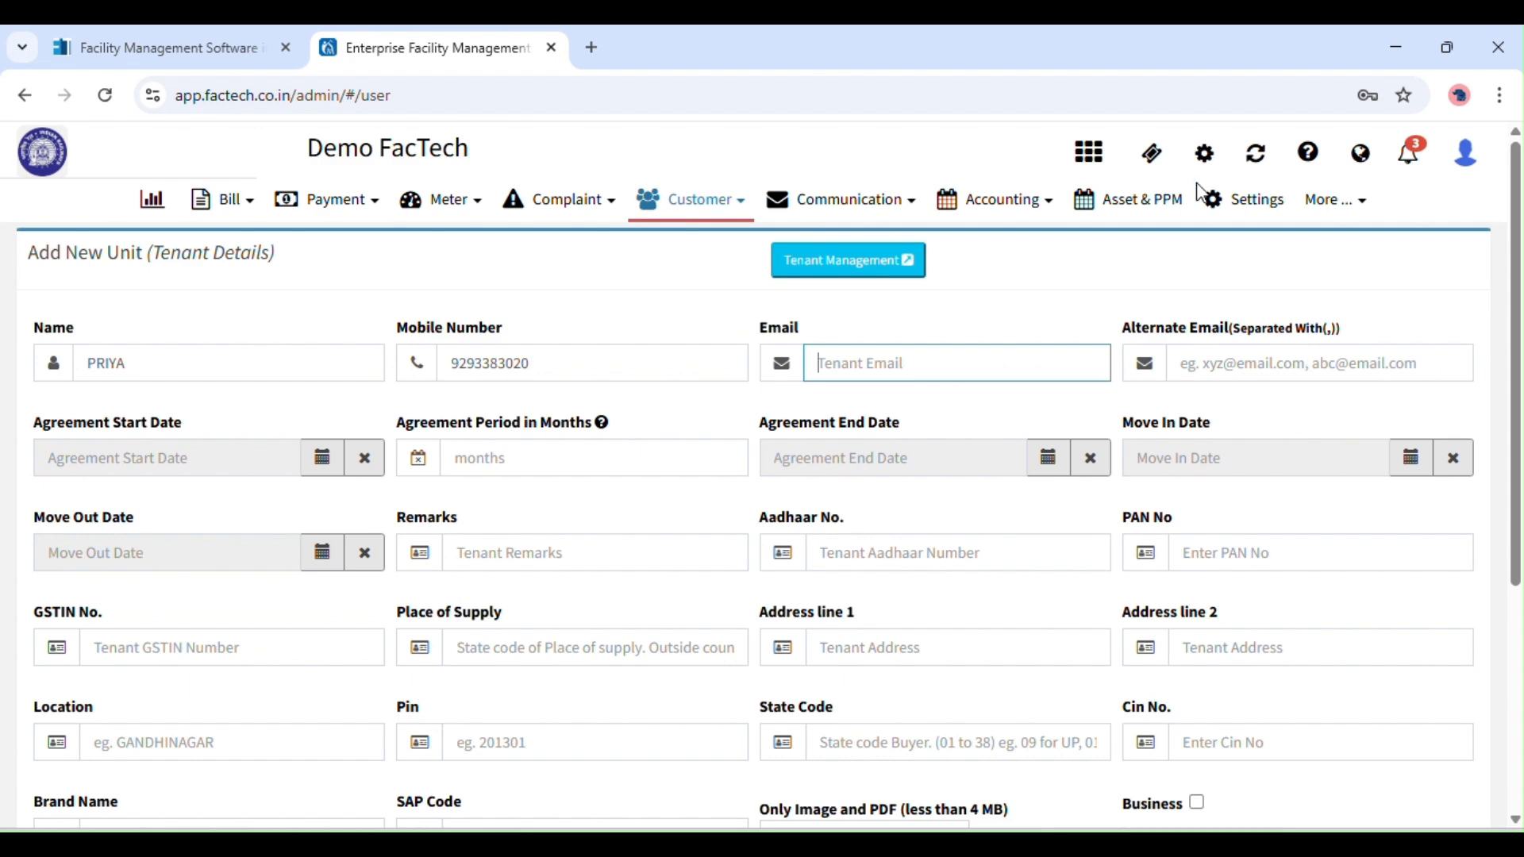
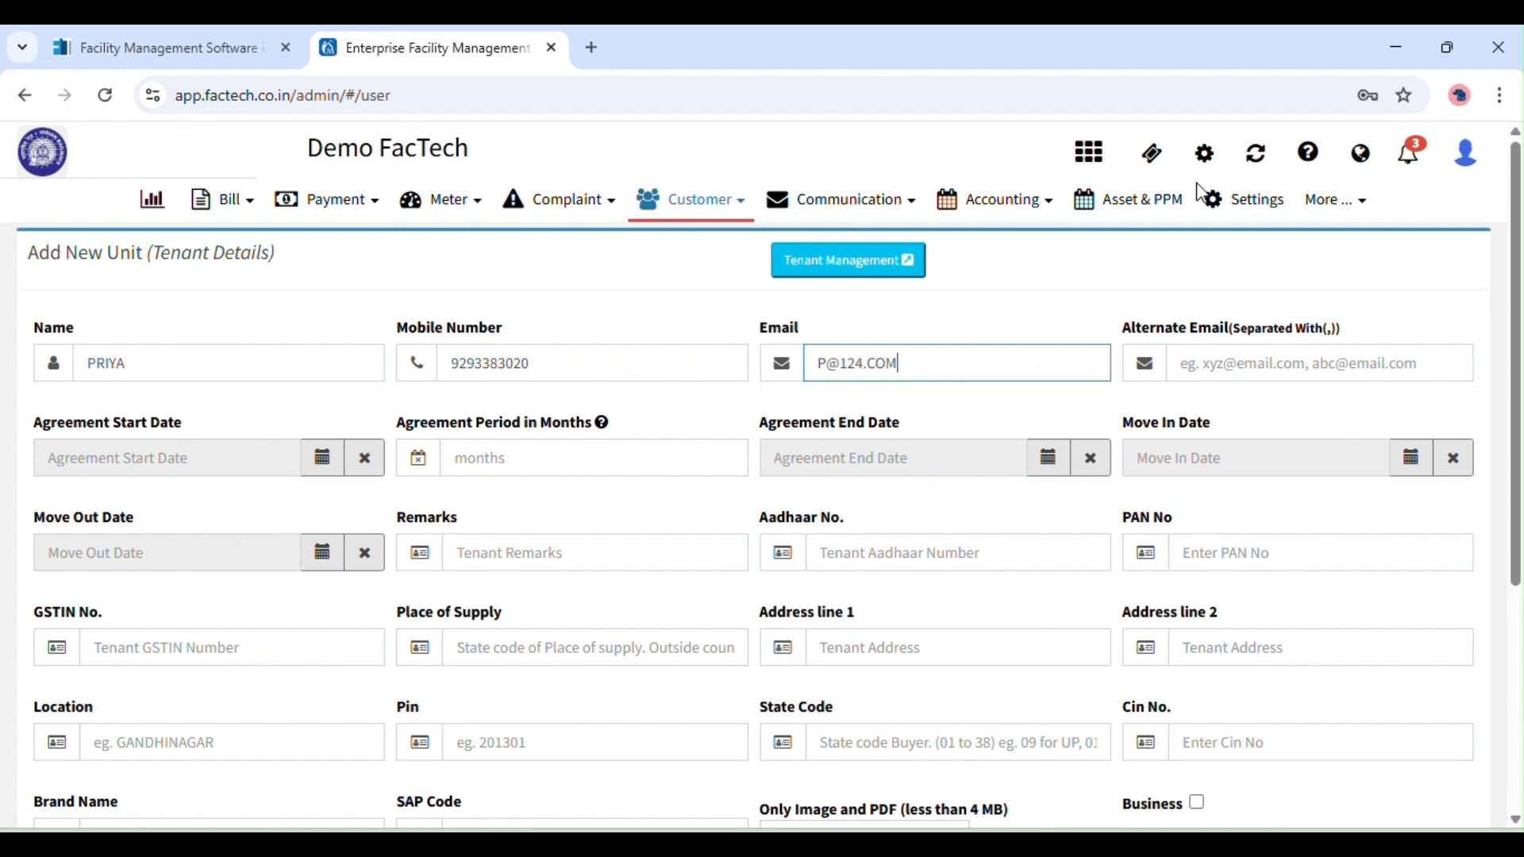
click(322, 468)
Set the agreement start to 01 February 2024 with a 36-month period.
click(200, 504)
click(68, 512)
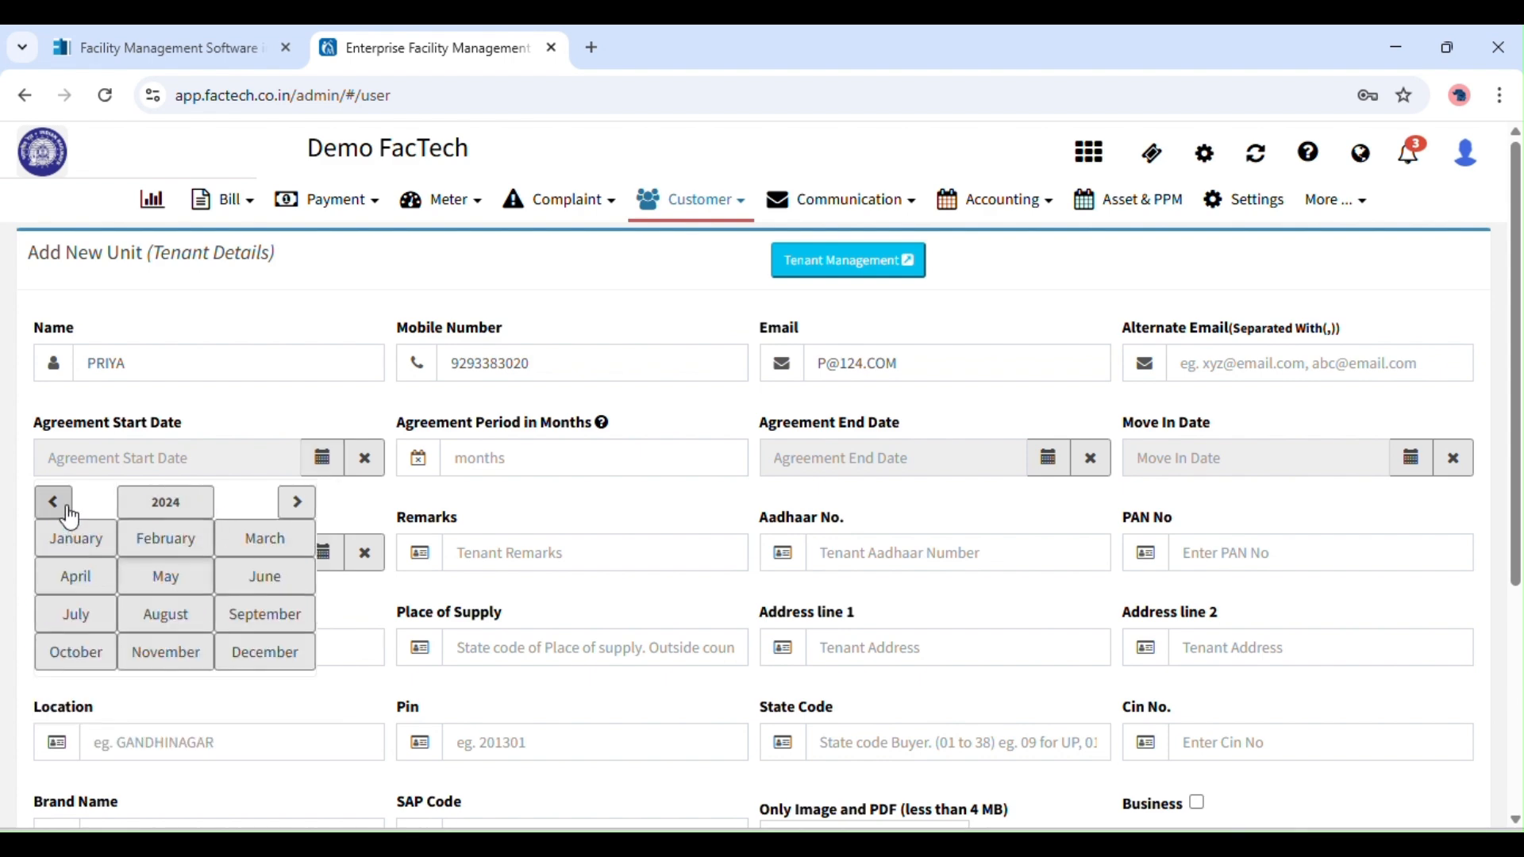
click(159, 536)
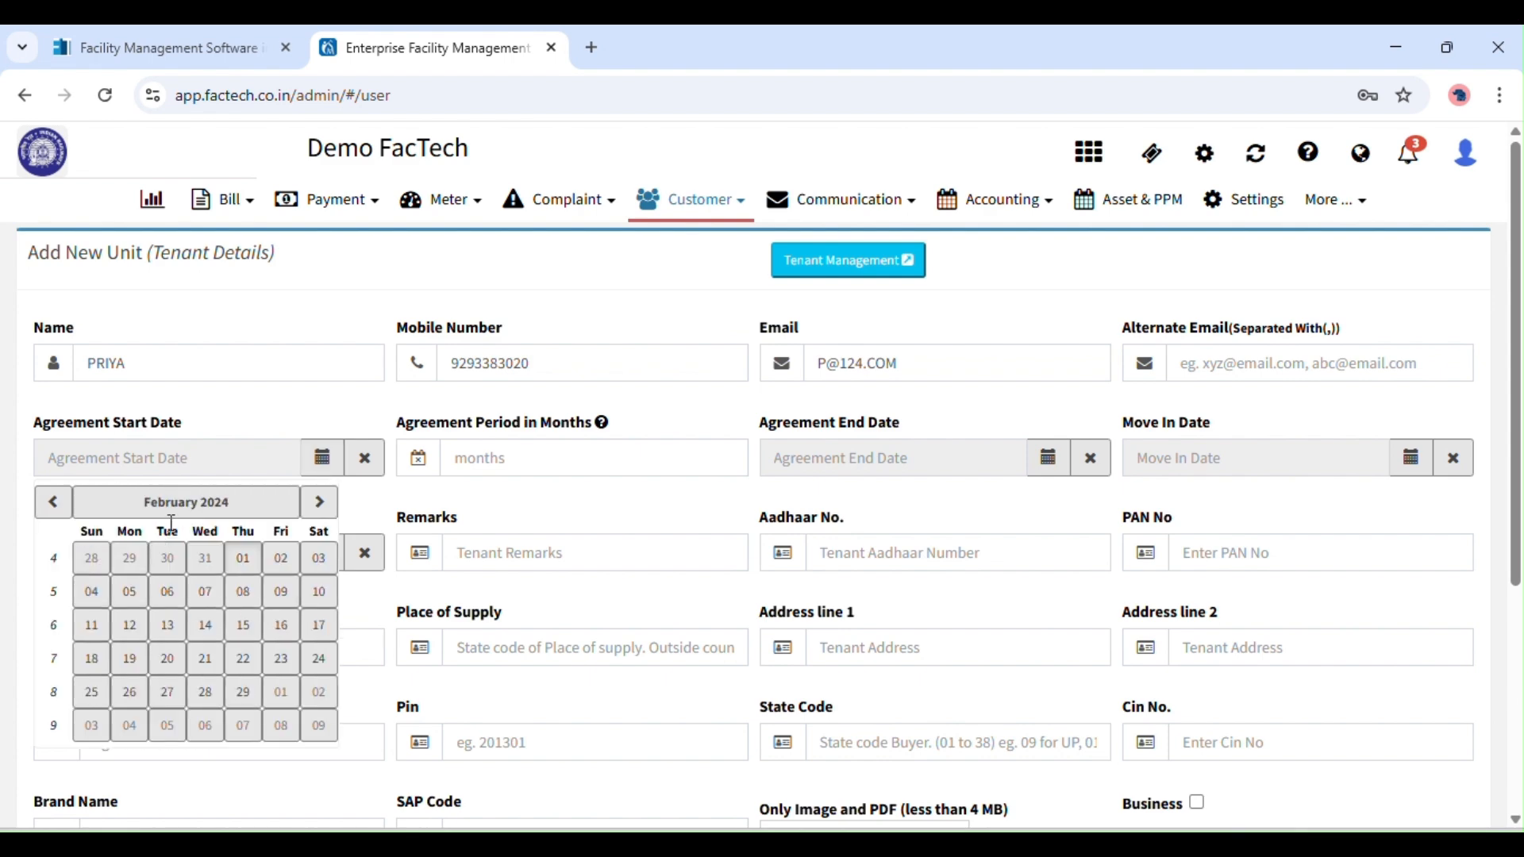
click(242, 553)
click(545, 468)
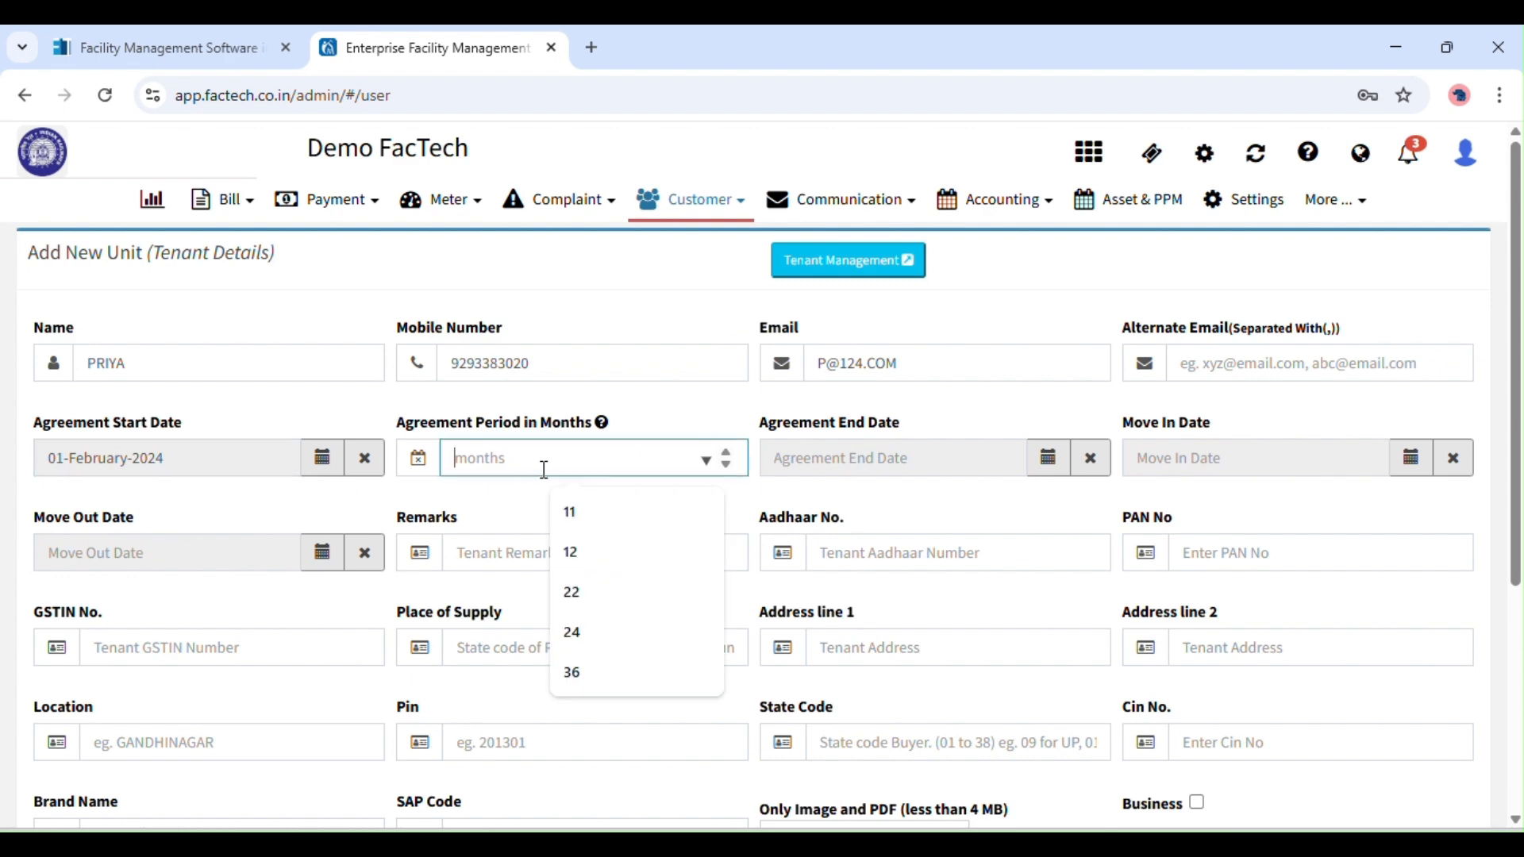
text(6)
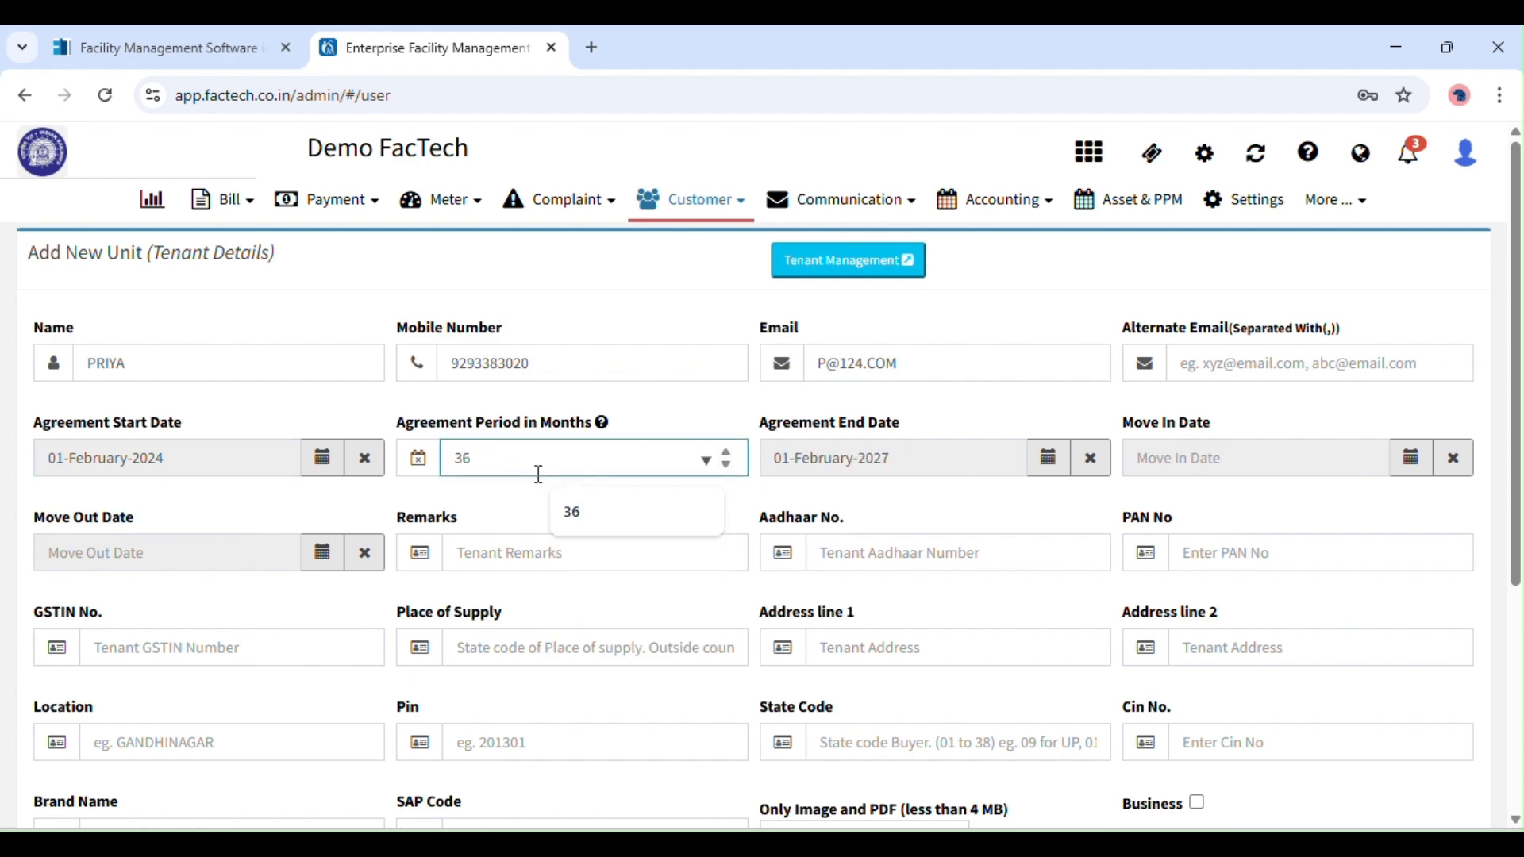
click(480, 524)
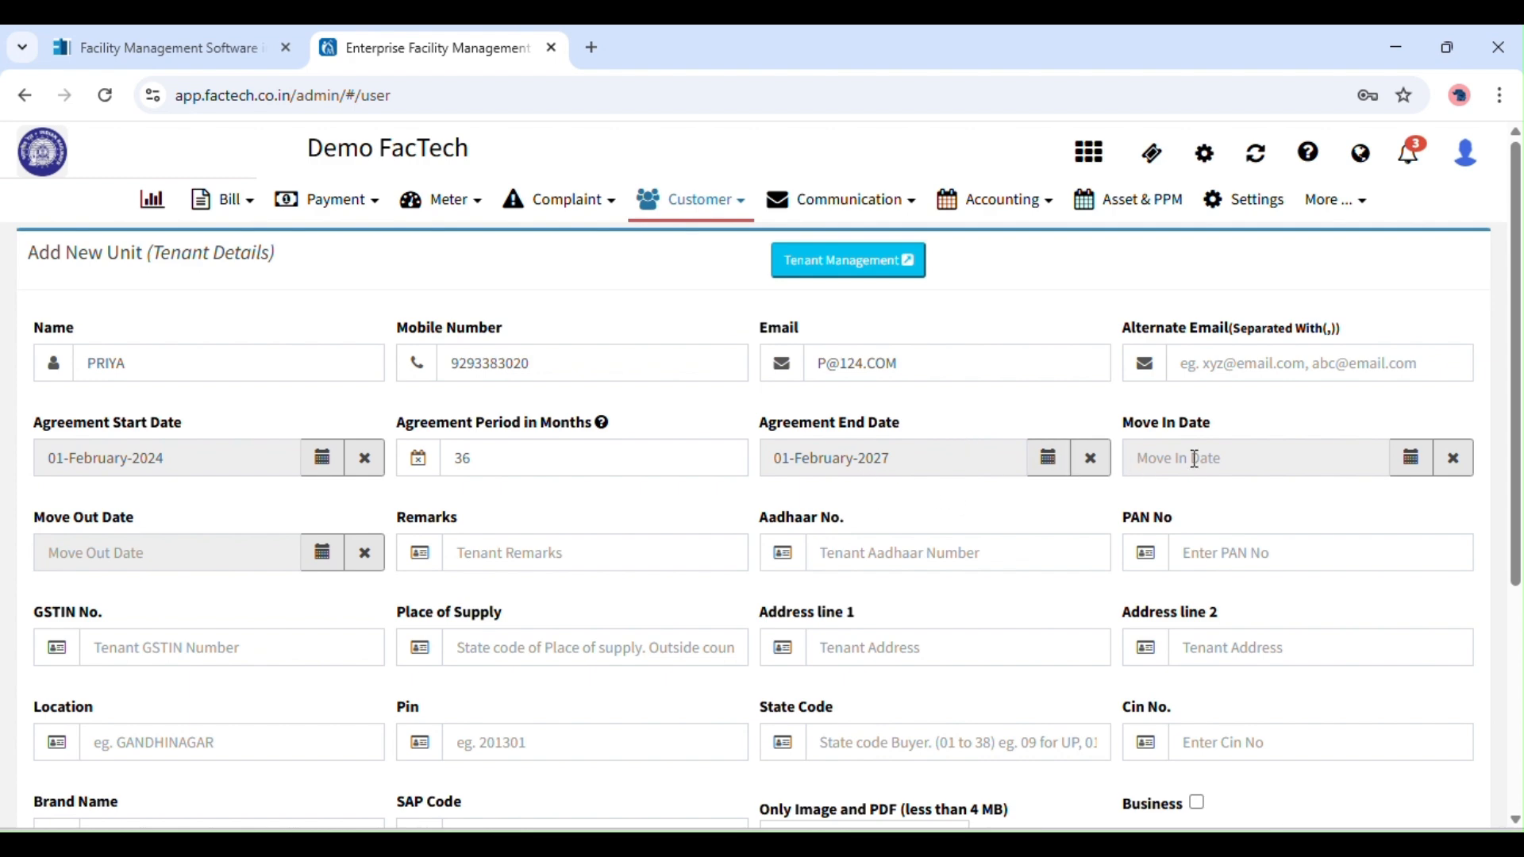
Set the tenant's move-in date to 08 February 2024.
click(1305, 465)
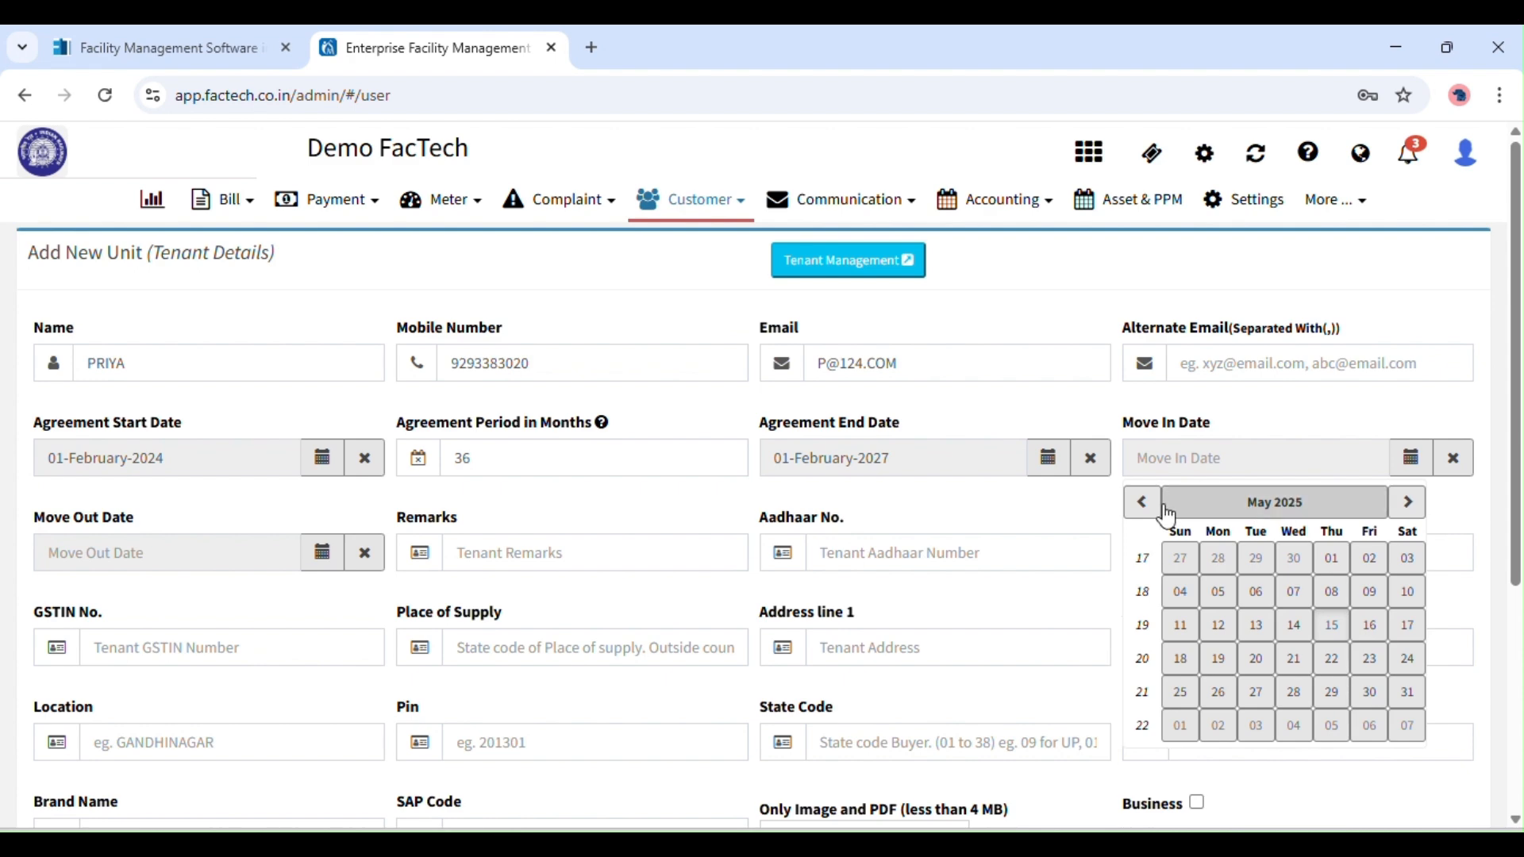
click(1215, 507)
click(1144, 502)
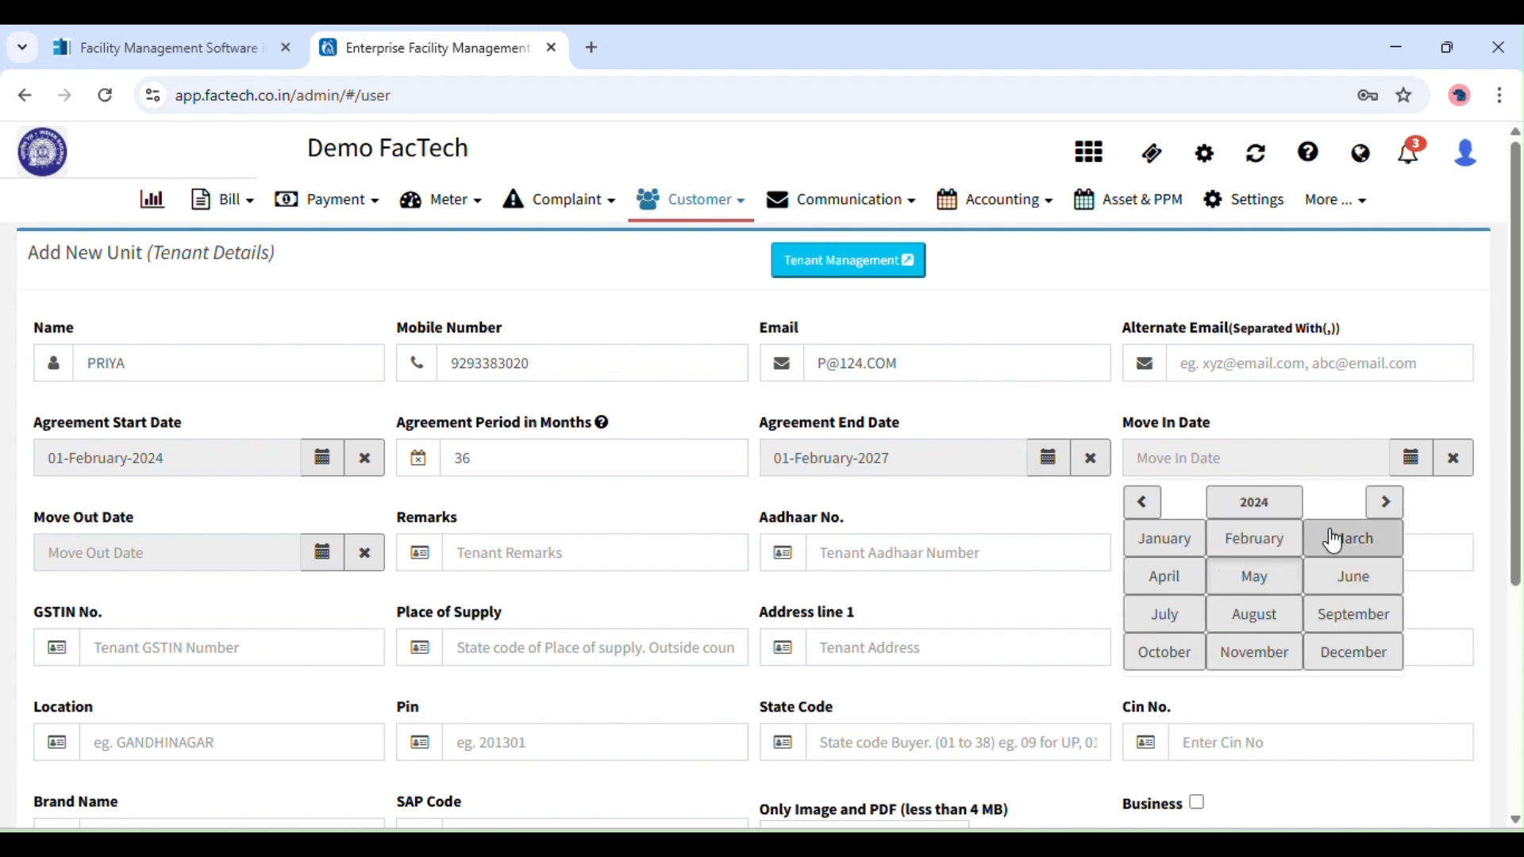
click(1268, 539)
click(1321, 611)
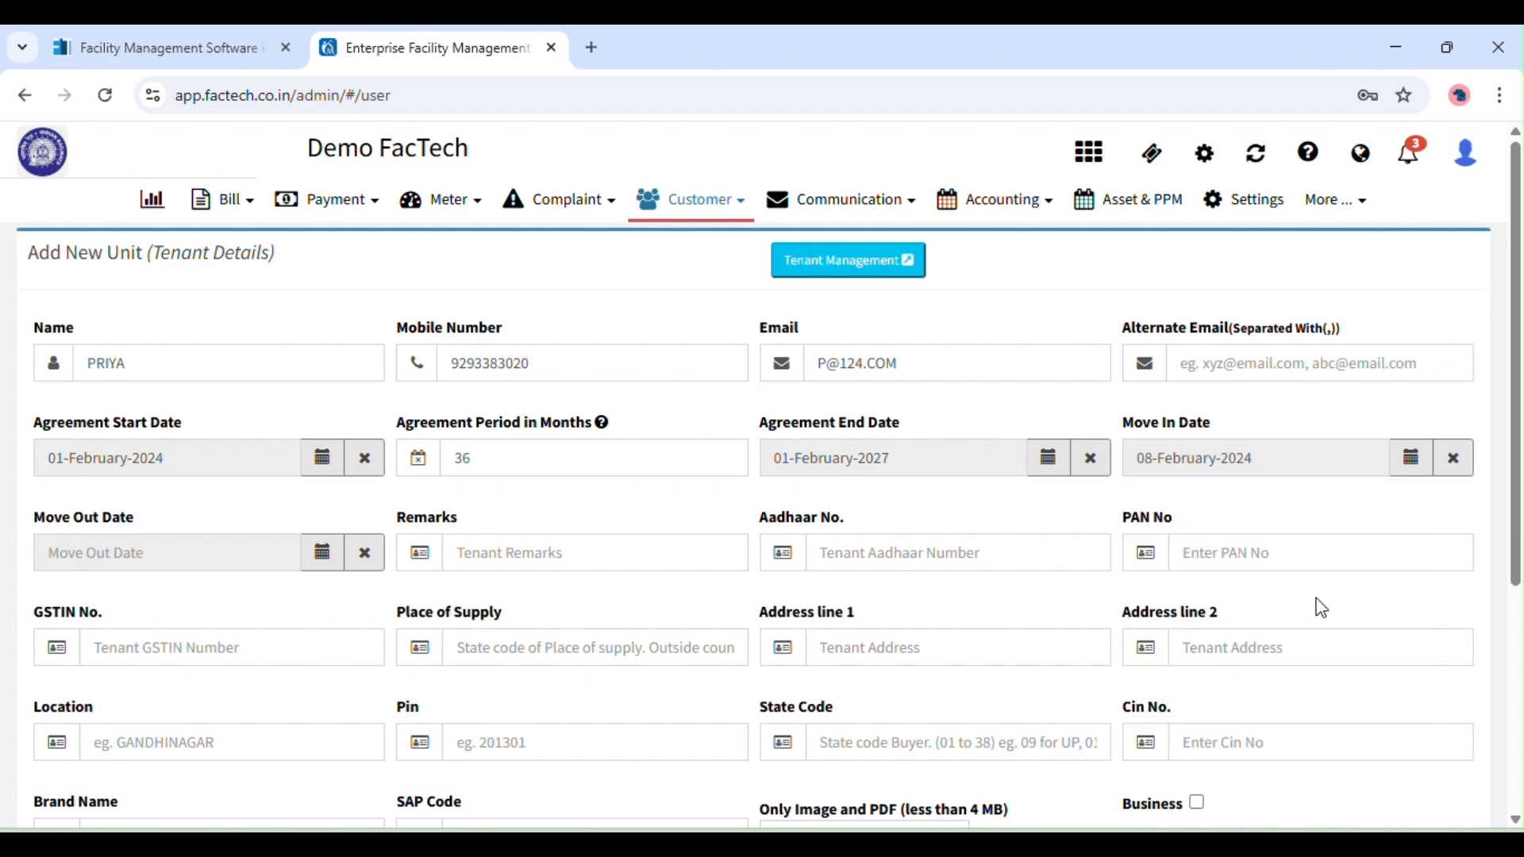
Pick 01 February 2027 as the tenant's move-out date.
scroll(1446, 499, down, 1)
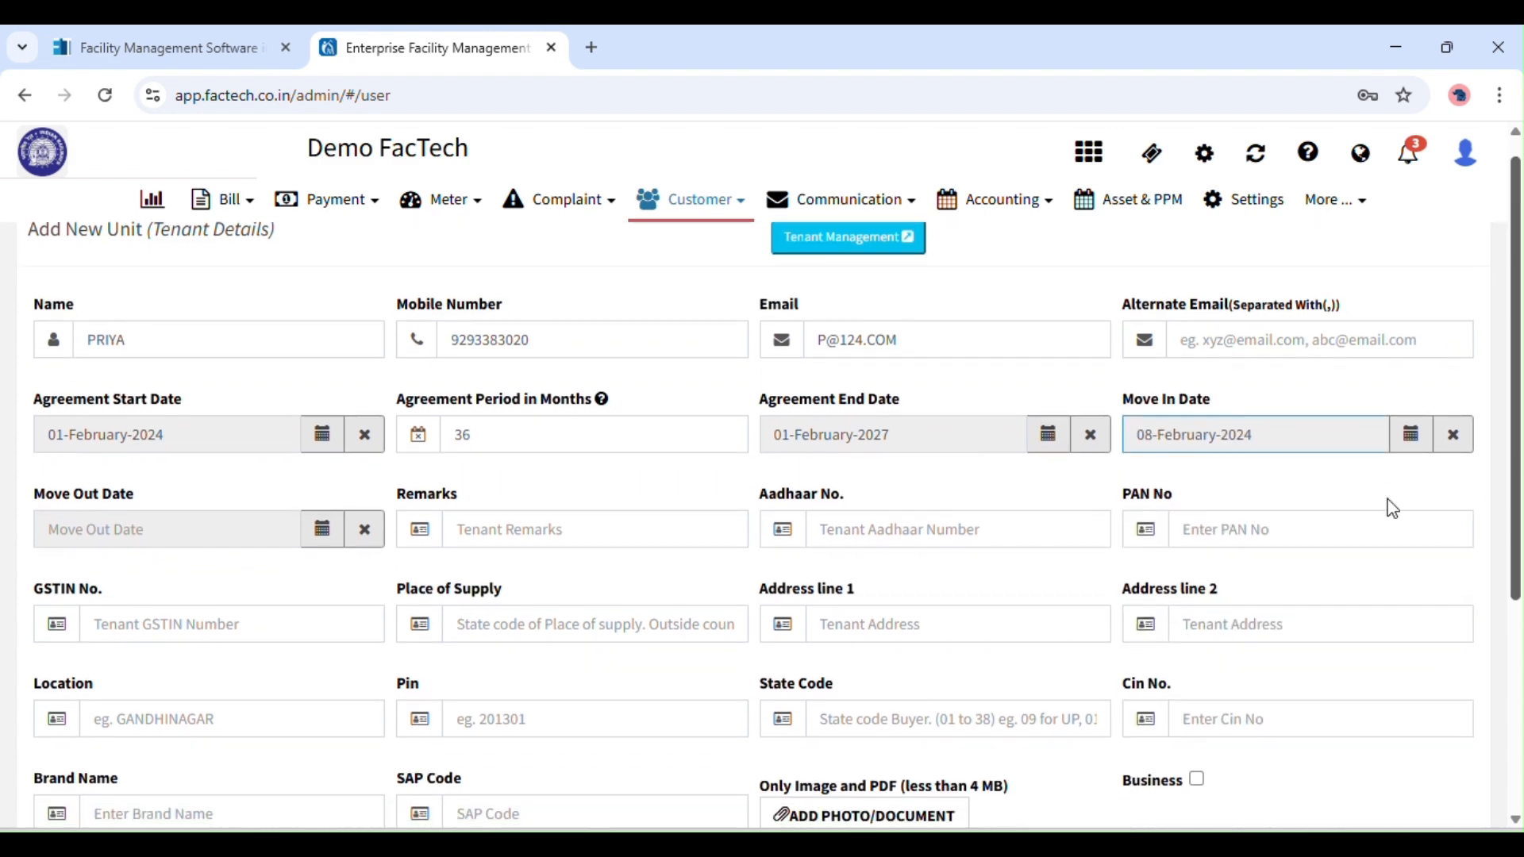
click(315, 543)
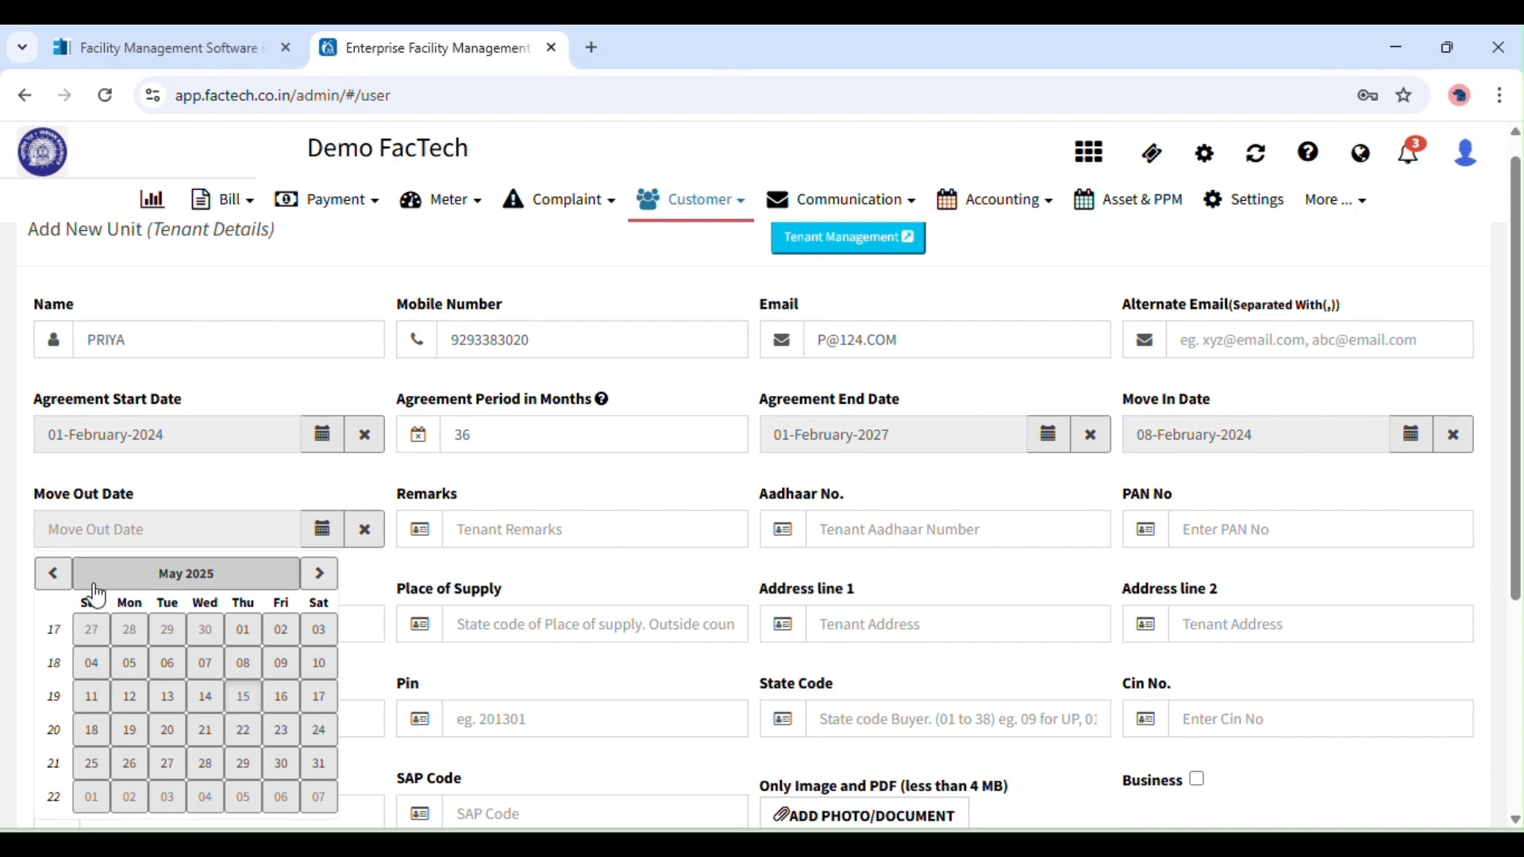
click(239, 573)
click(297, 573)
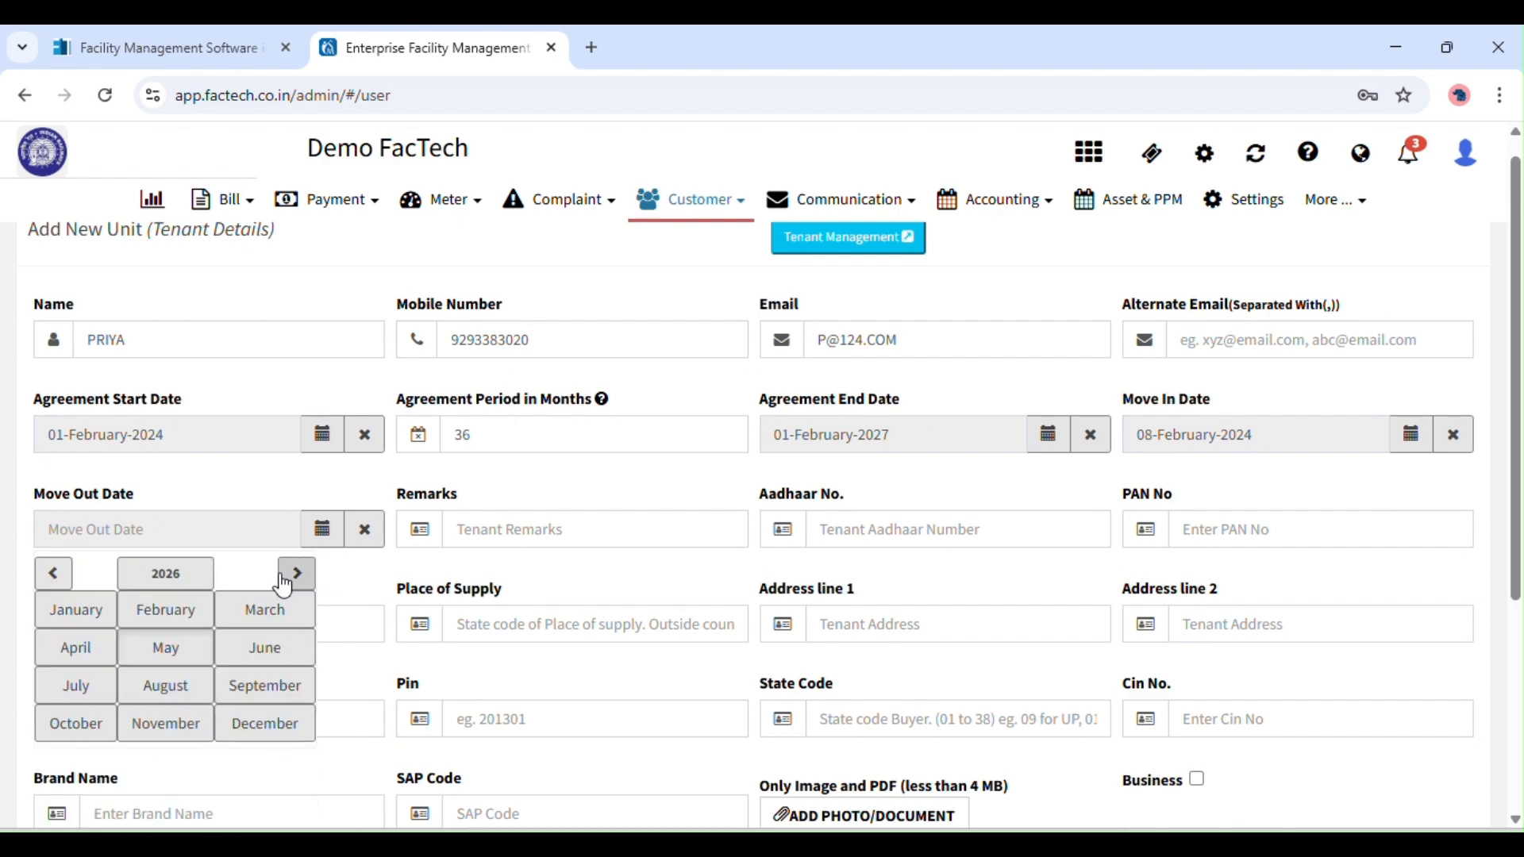
click(297, 574)
click(194, 615)
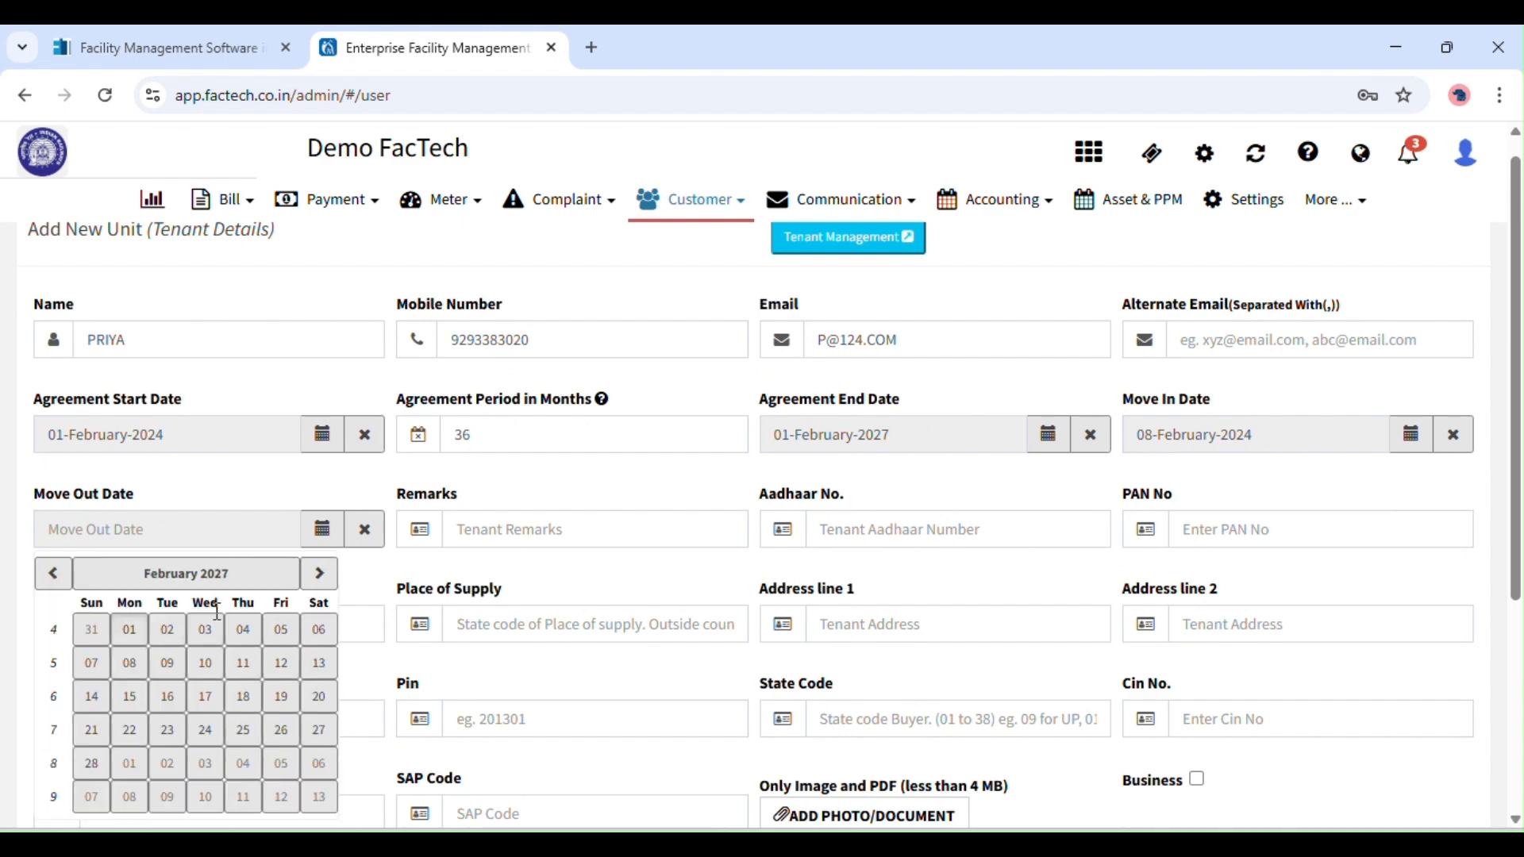
click(121, 626)
click(492, 534)
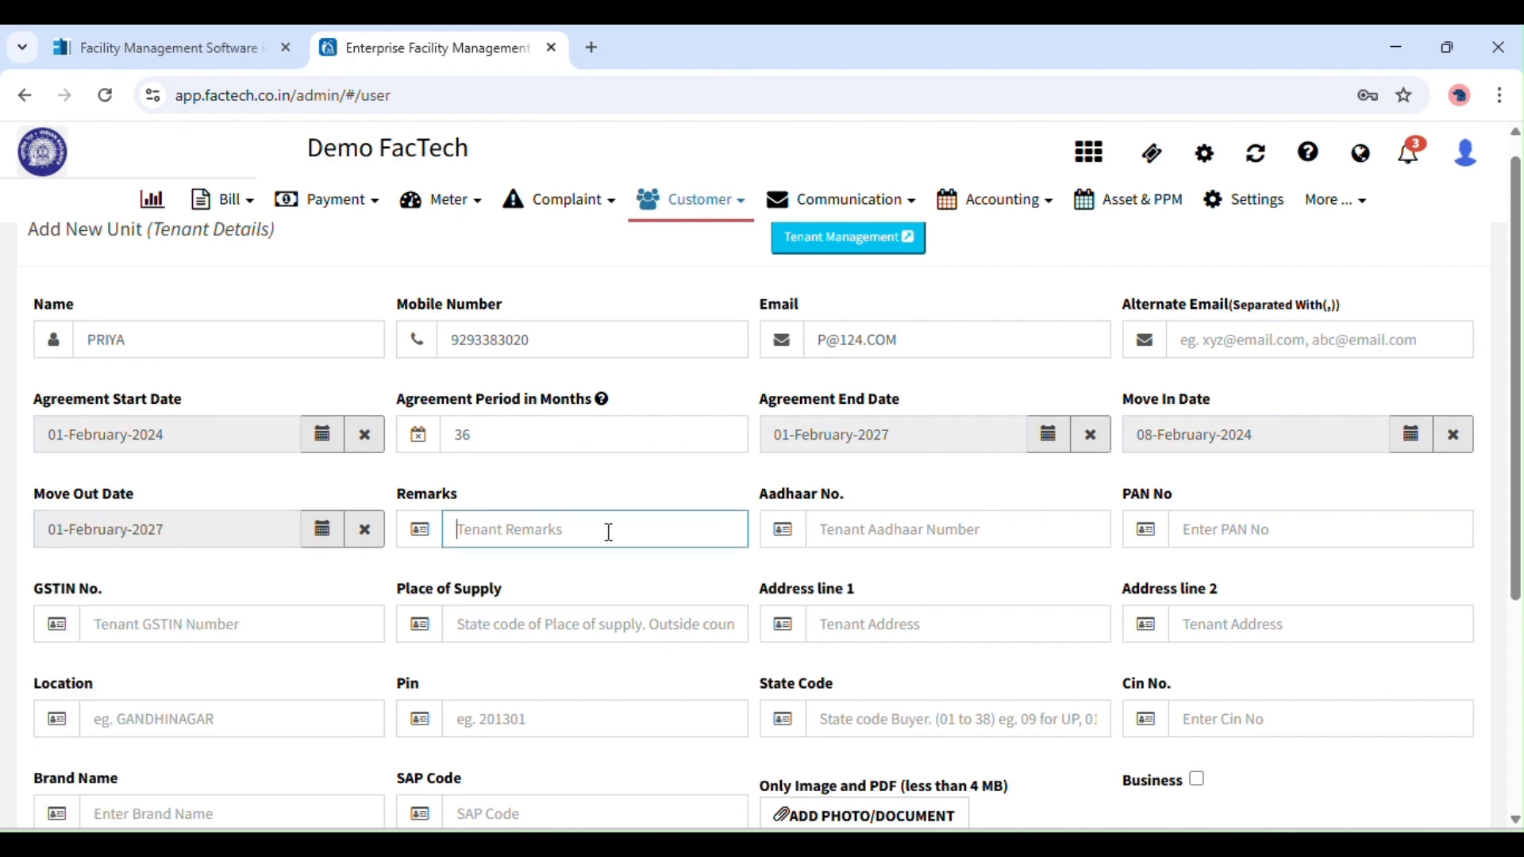
Scroll to the form's bottom and switch to the Unit Details section.
scroll(1474, 428, down, 1)
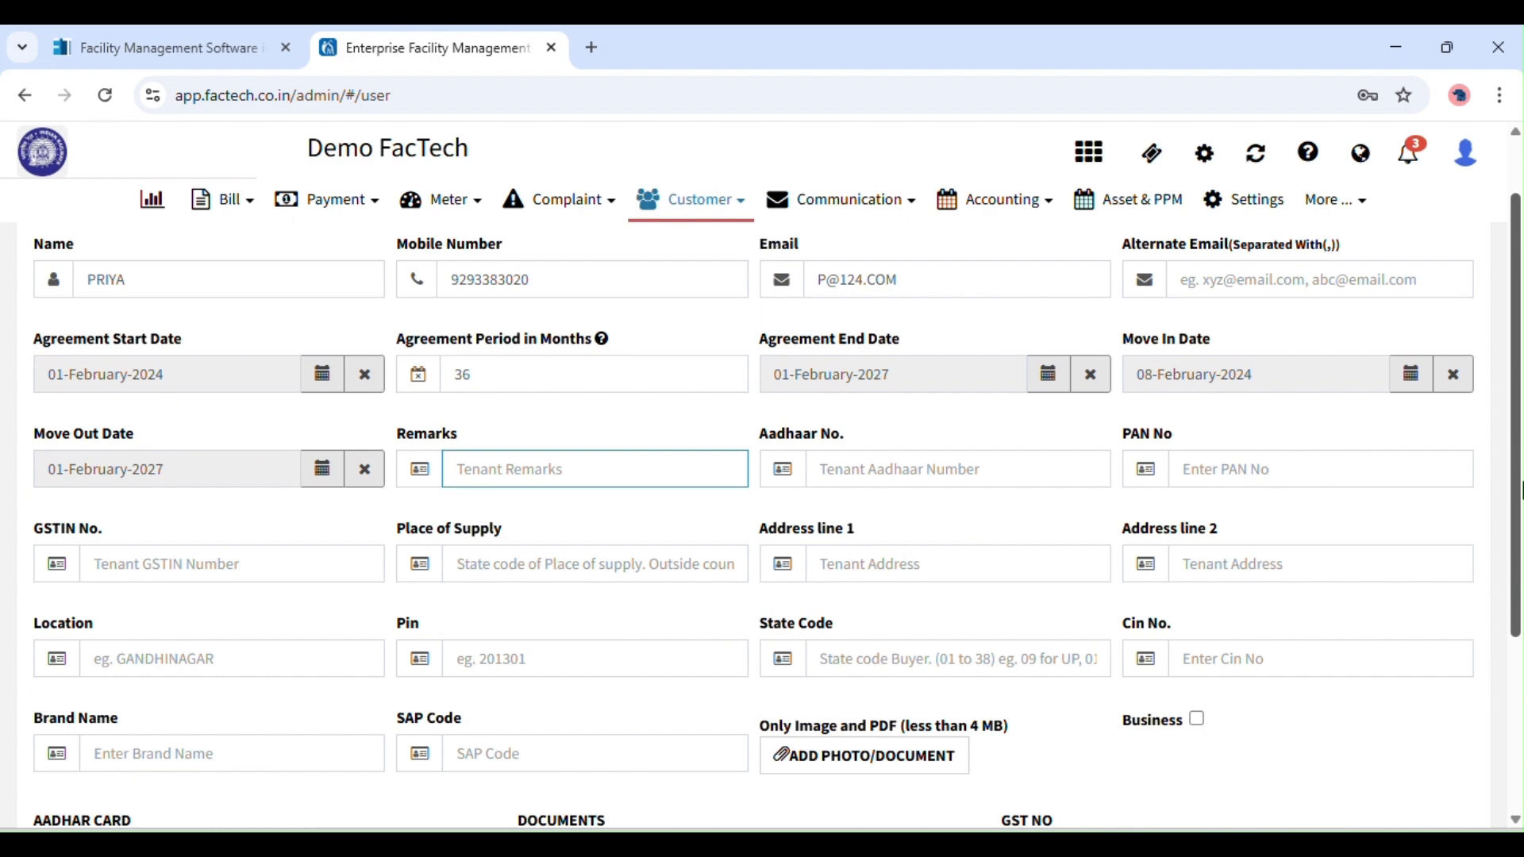
scroll(1520, 531, down, 1)
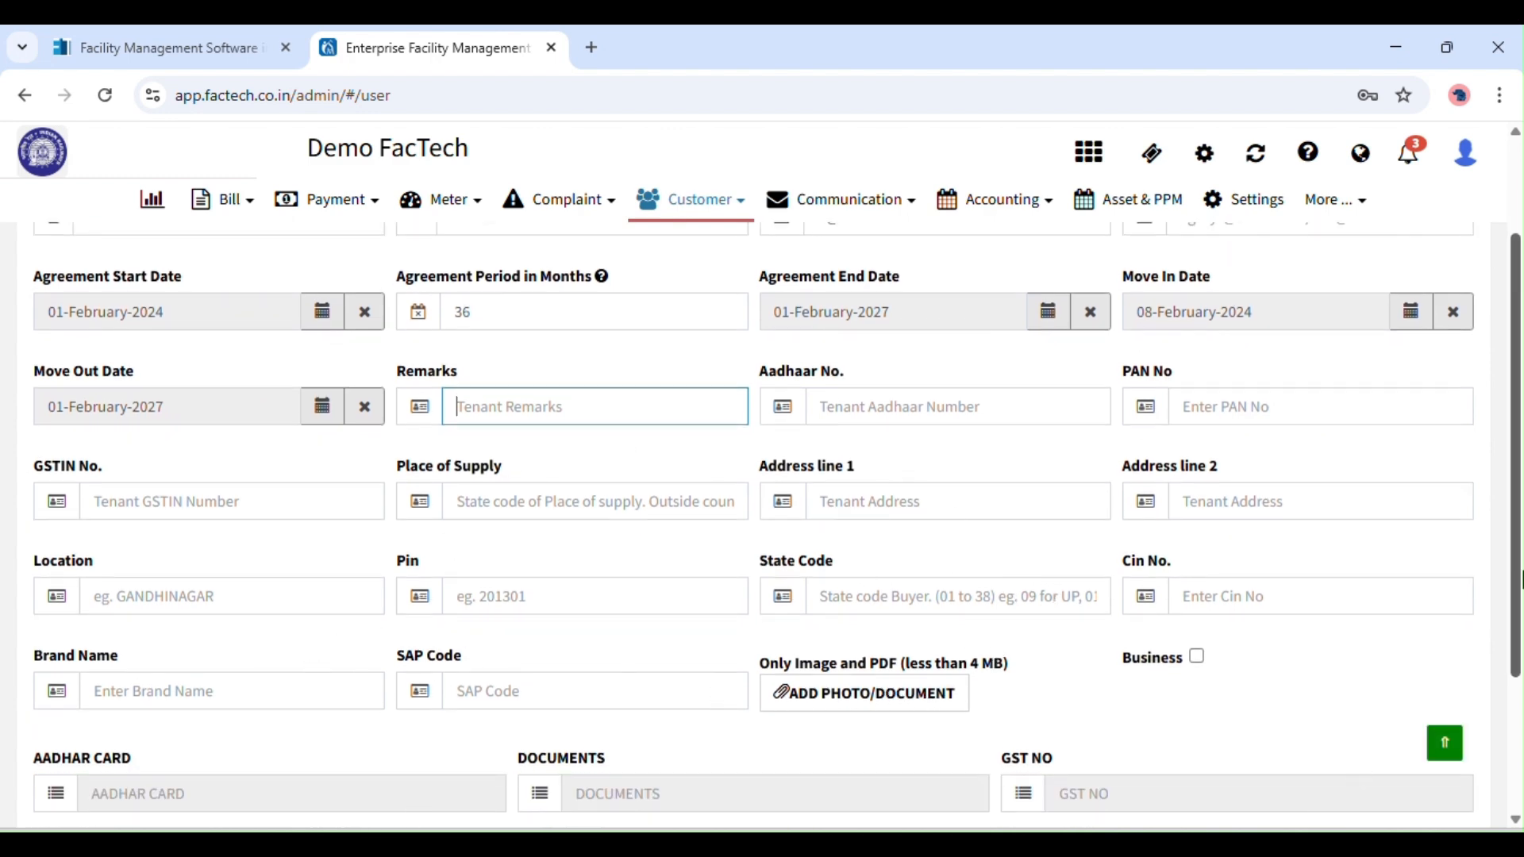
scroll(1516, 476, down, 3)
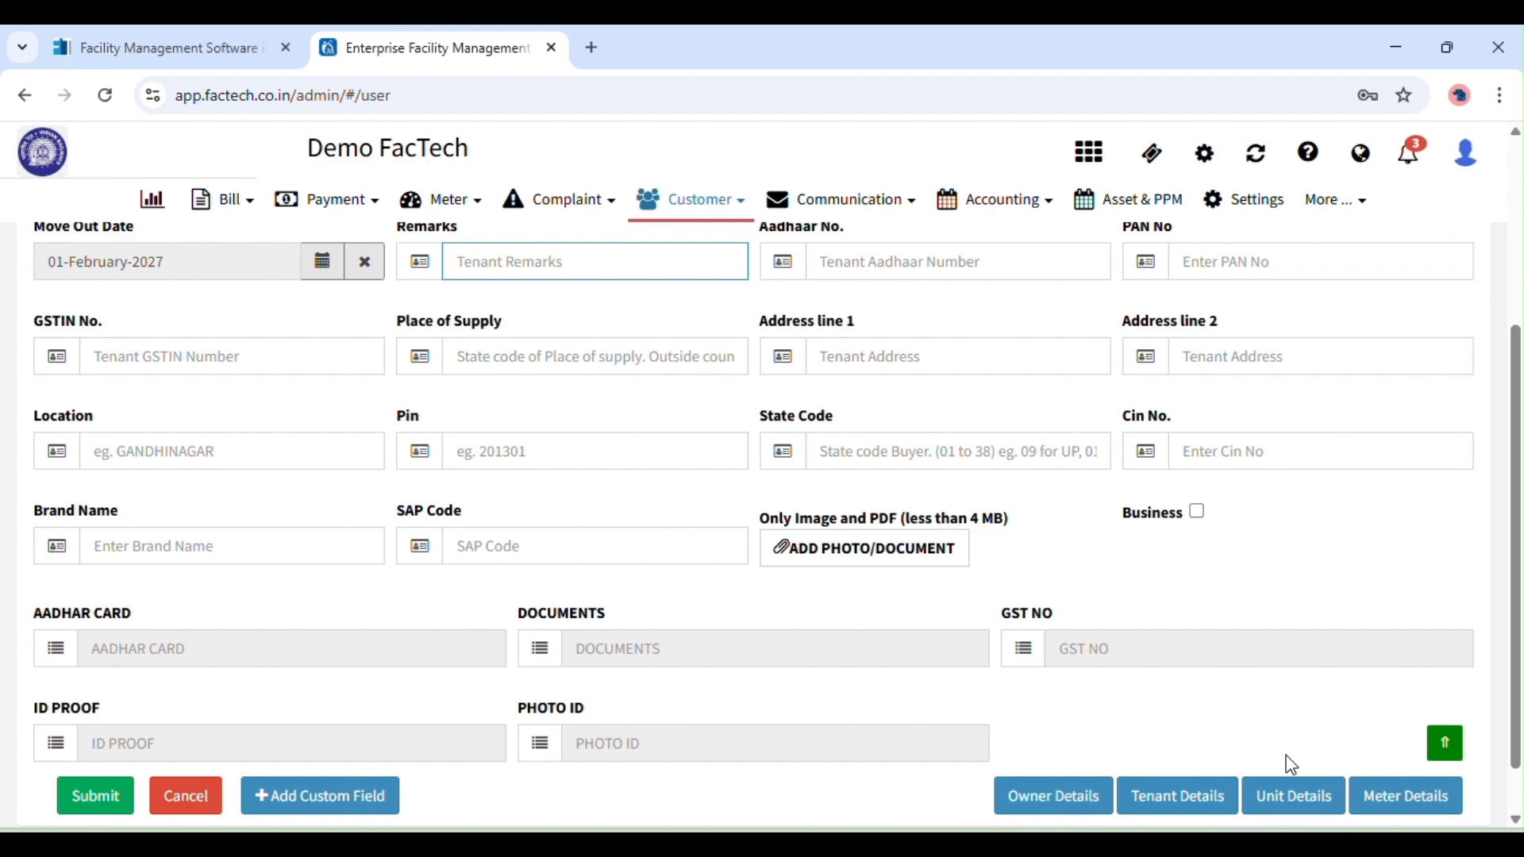
click(1300, 797)
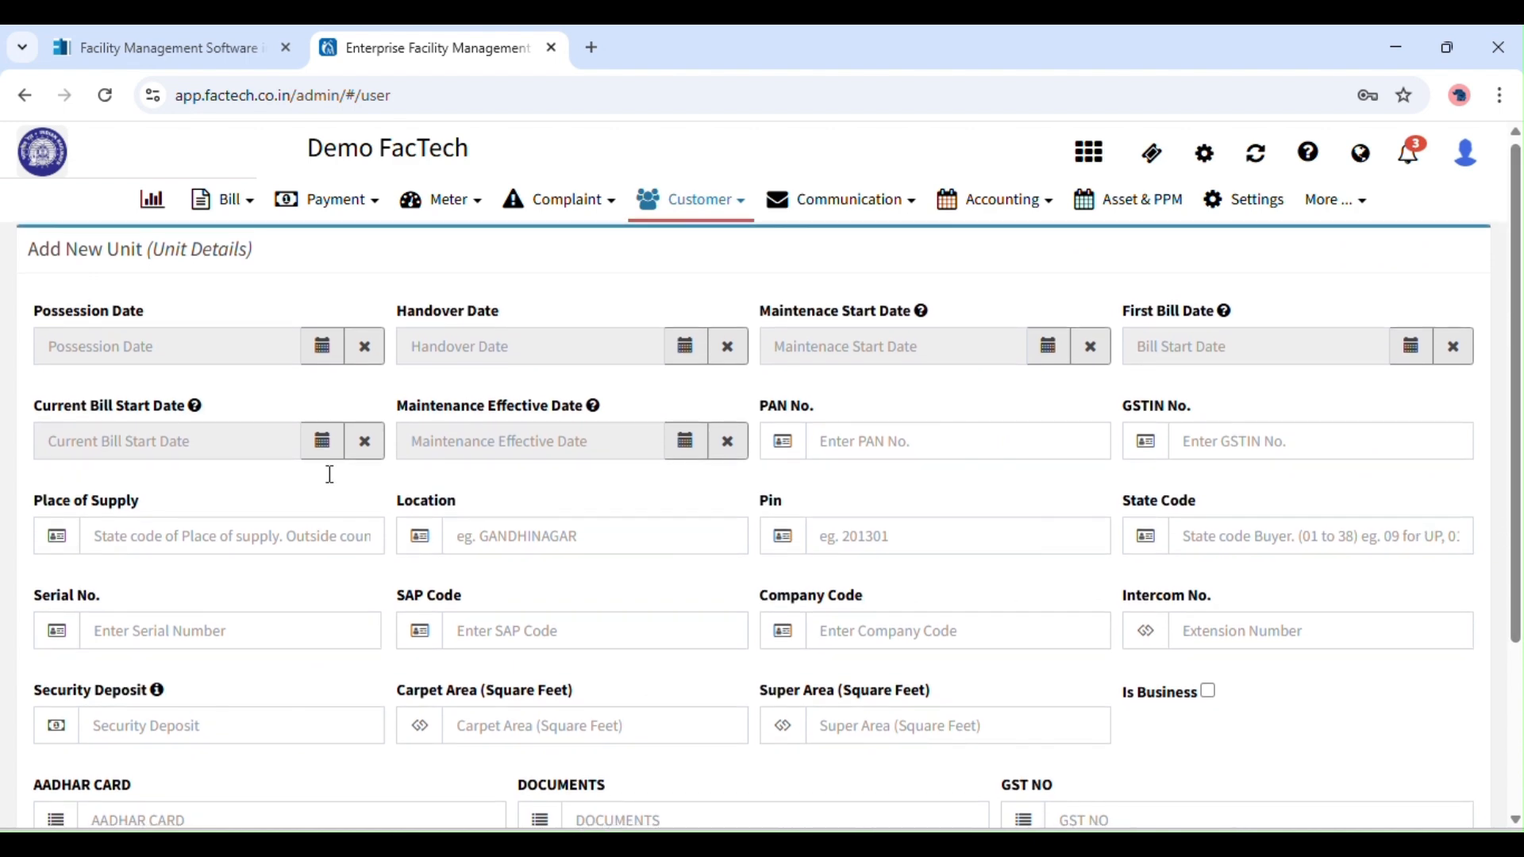
Set the Possession Date to 01-January-2023.
click(327, 354)
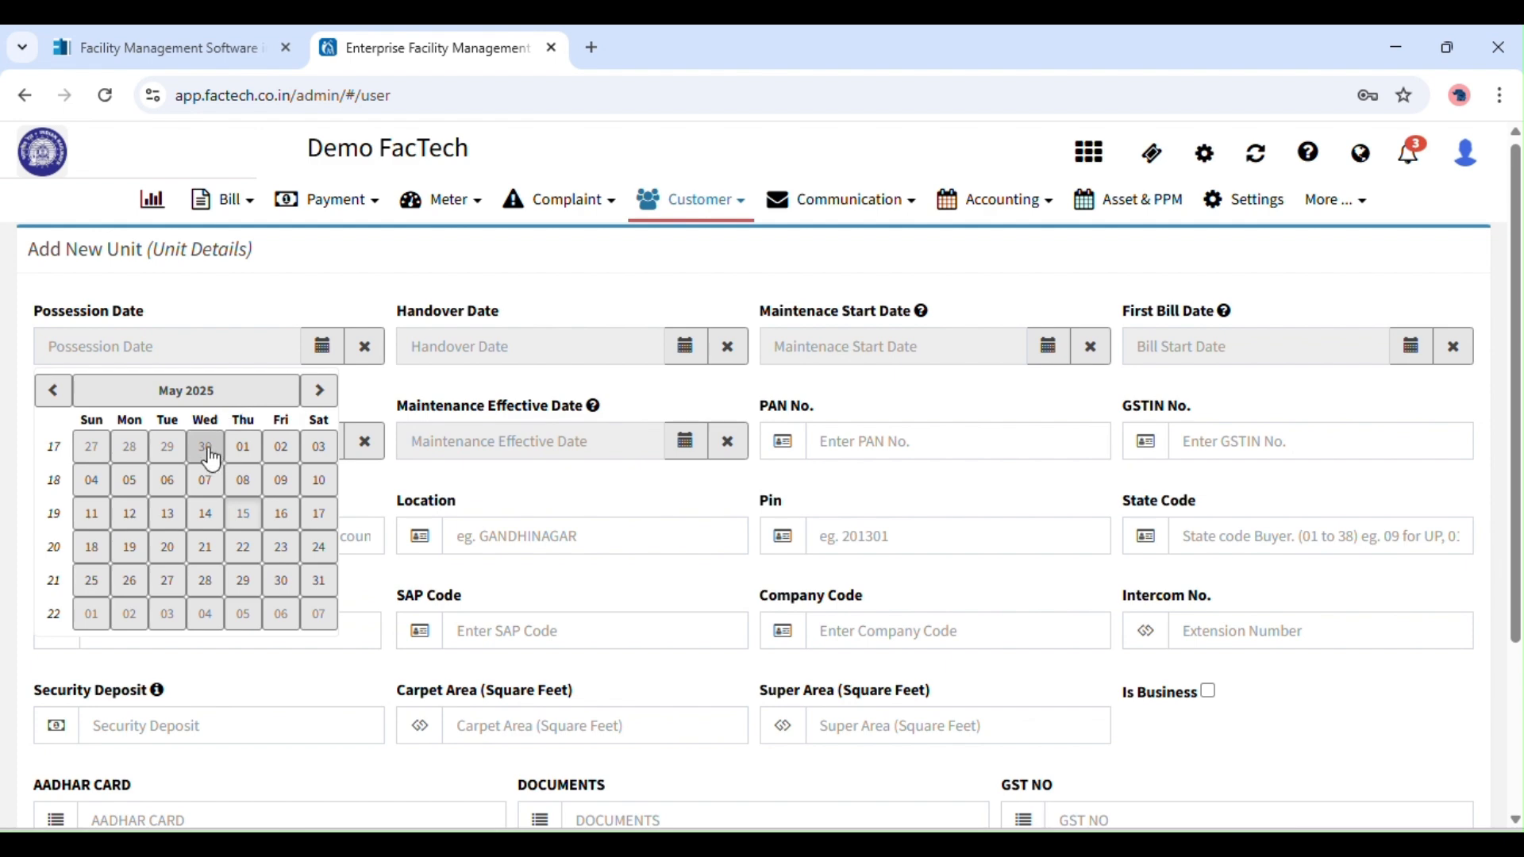
click(54, 391)
click(53, 391)
click(57, 397)
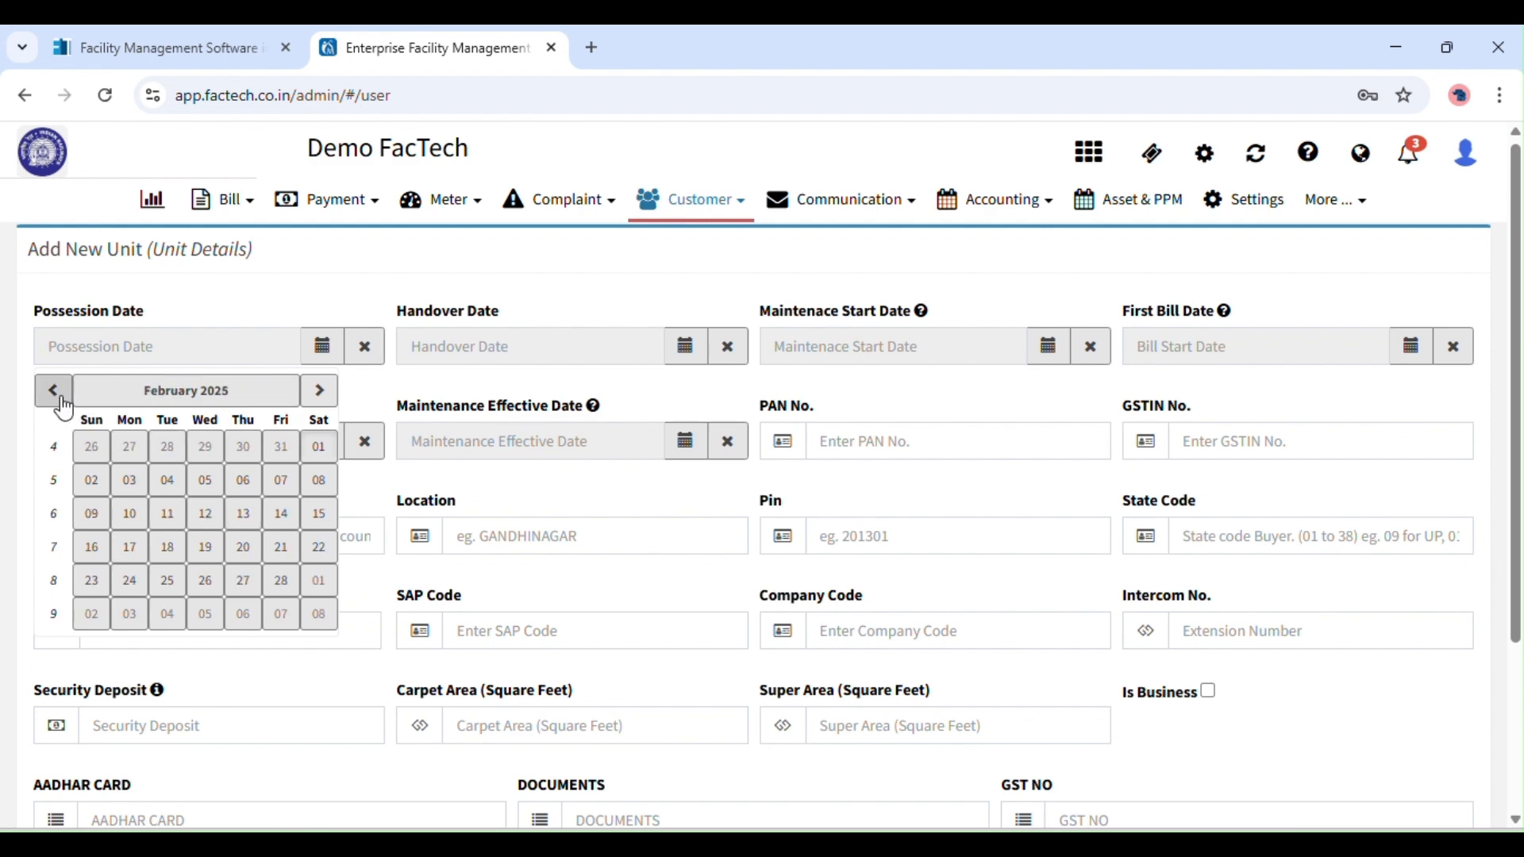
click(151, 397)
click(56, 389)
click(59, 397)
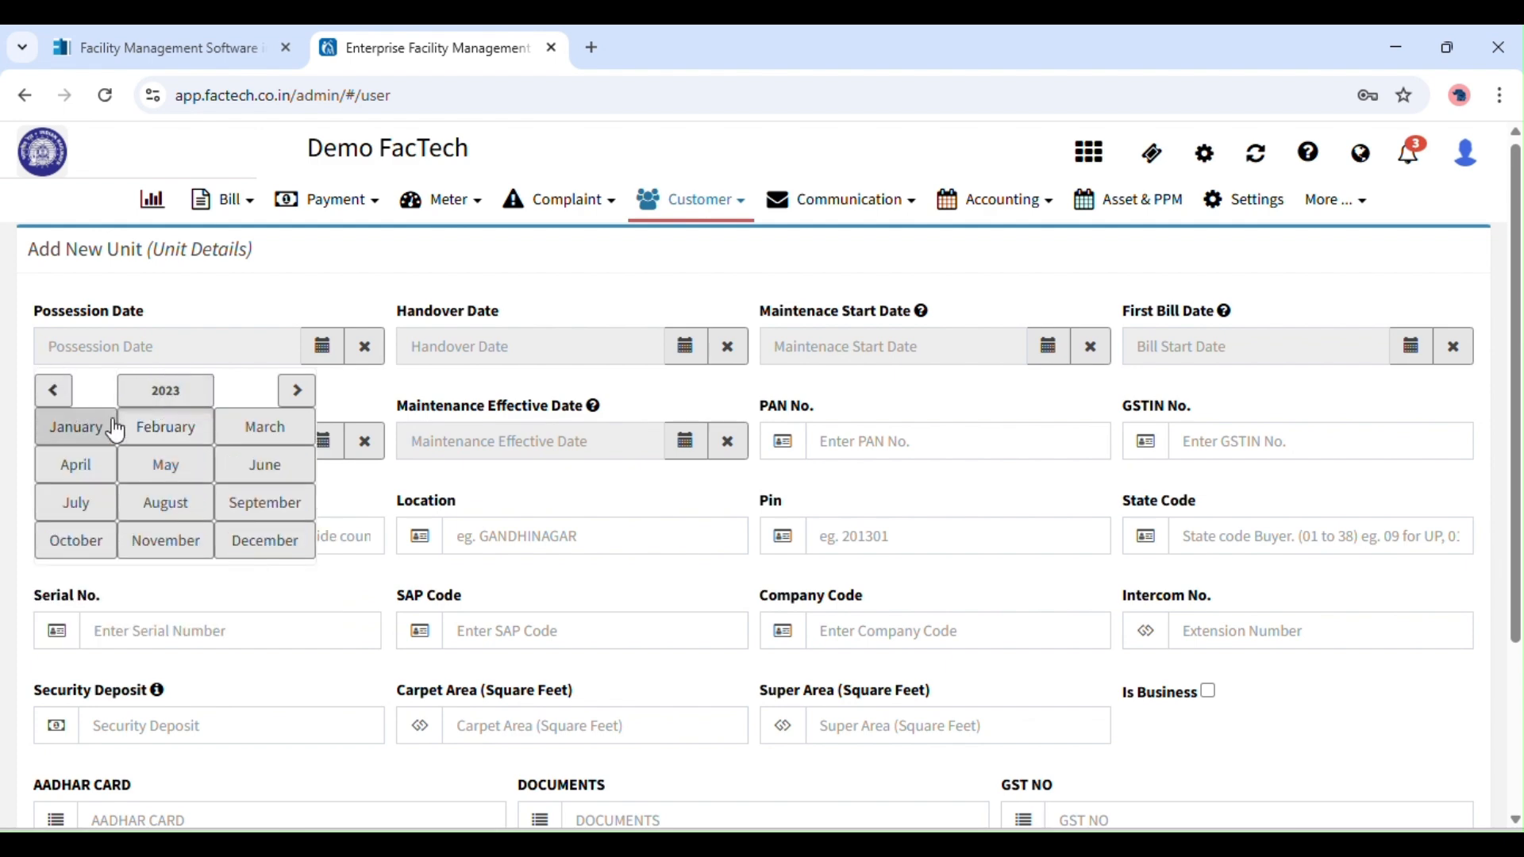
click(79, 427)
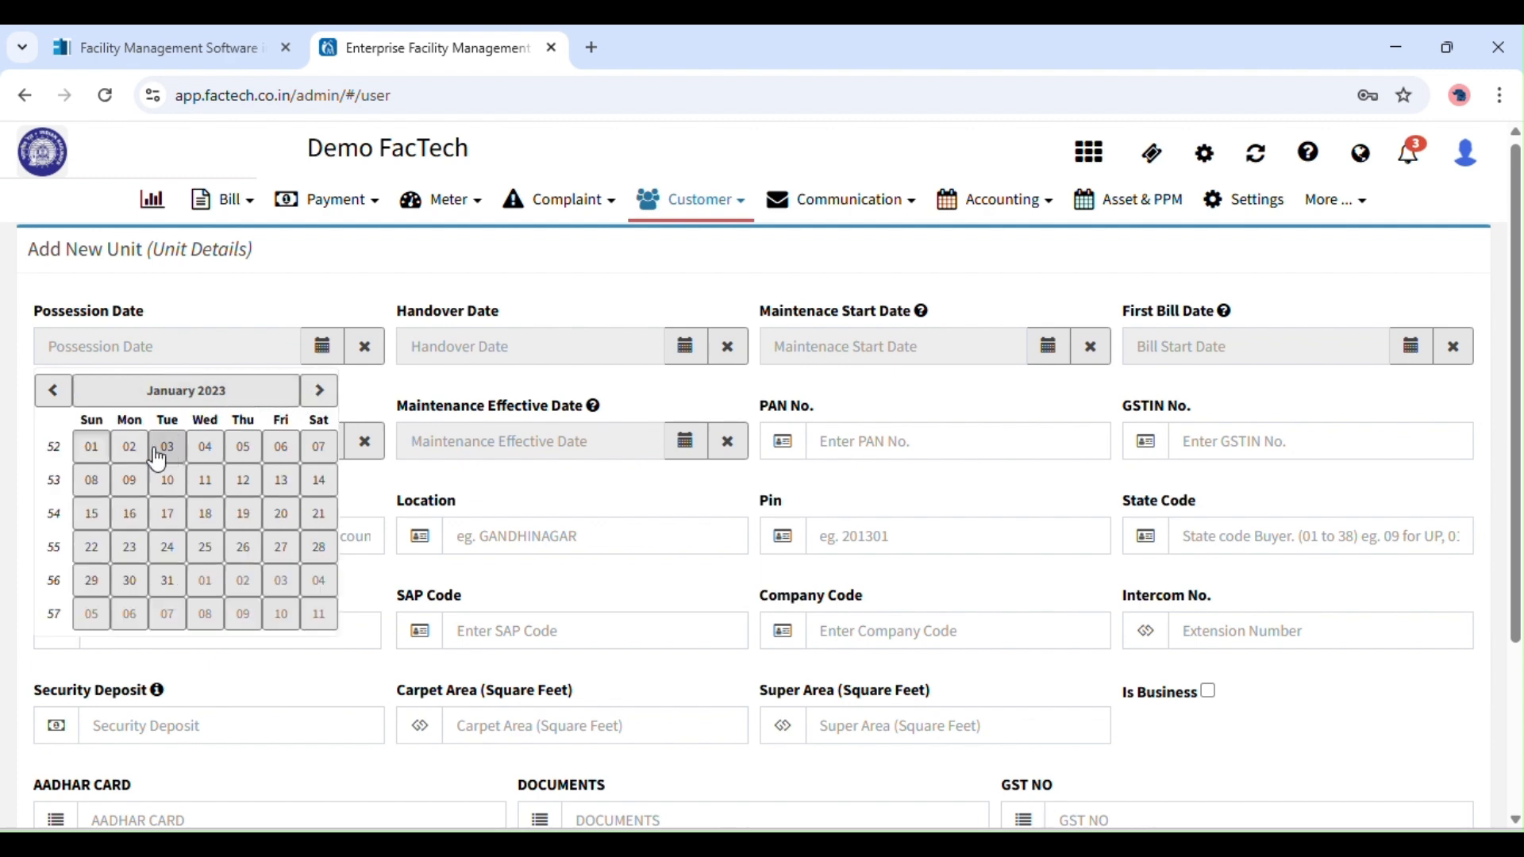
click(94, 446)
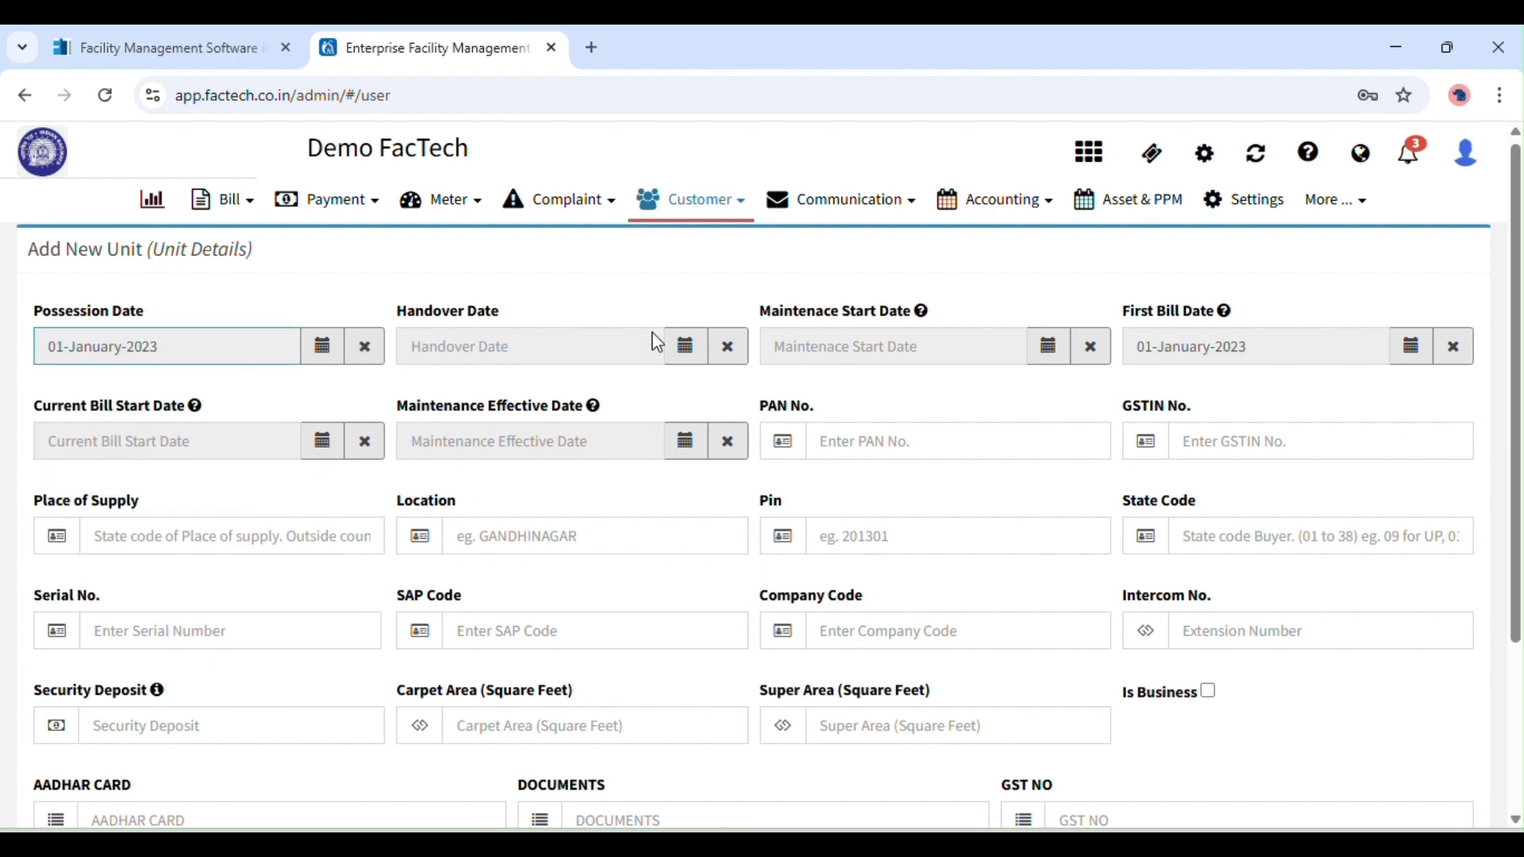
Set the Handover Date to 01-February-2023.
click(686, 346)
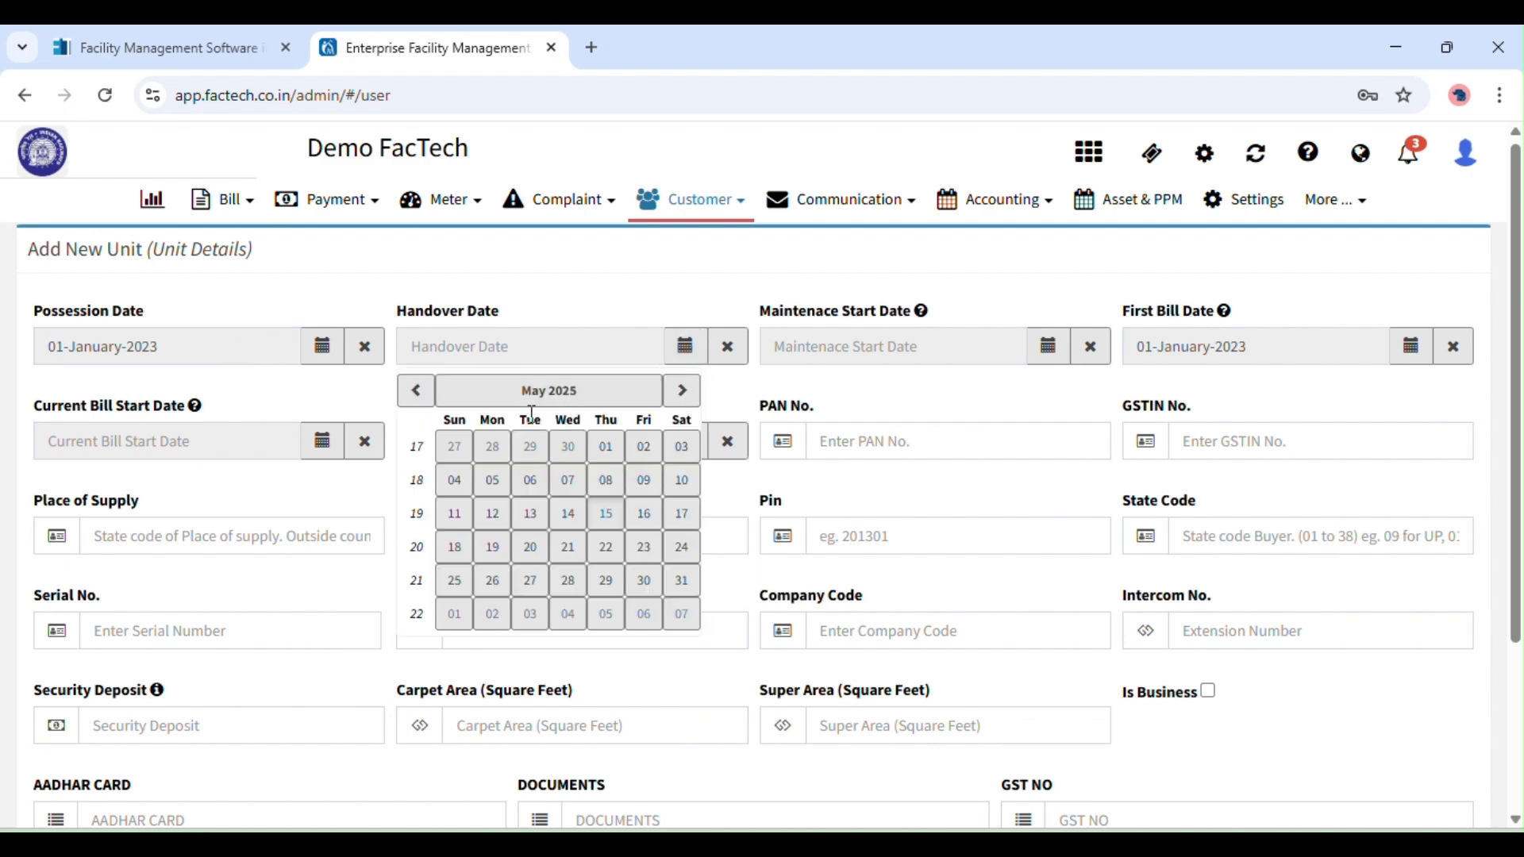
click(470, 393)
click(415, 391)
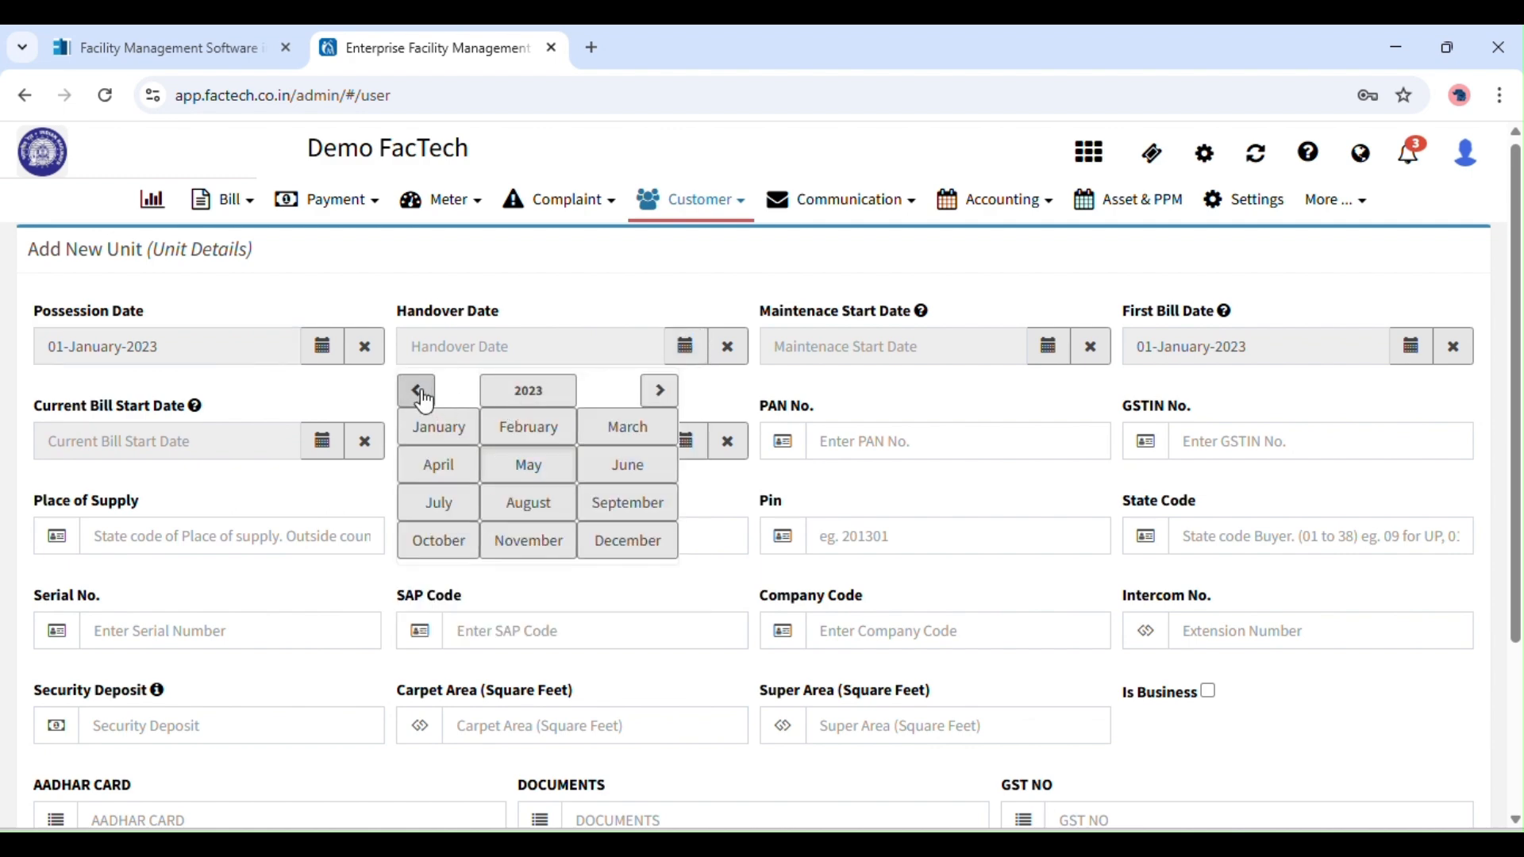
click(415, 391)
click(560, 417)
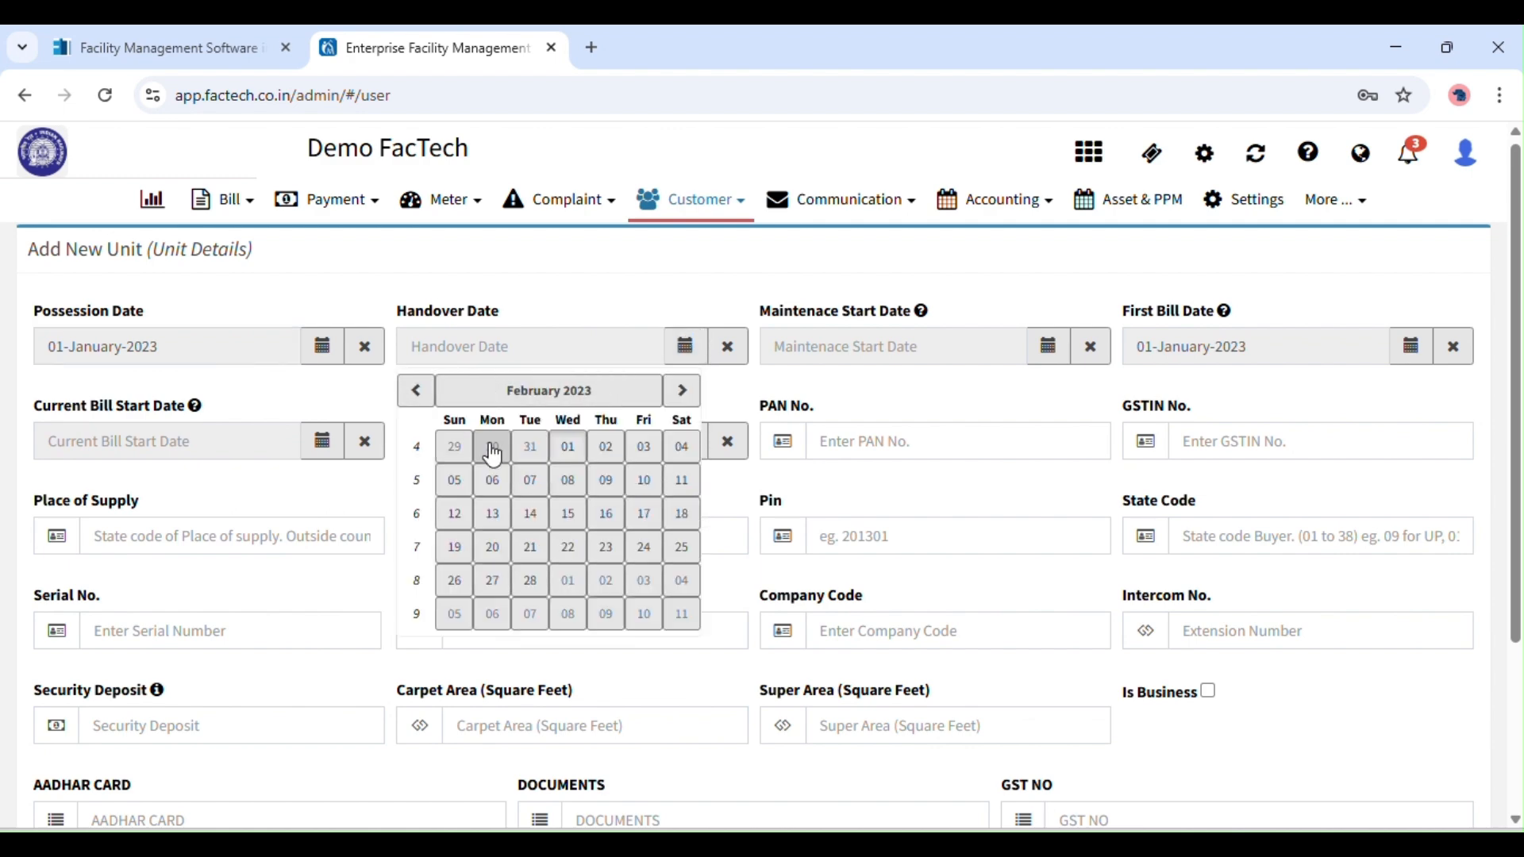
click(568, 447)
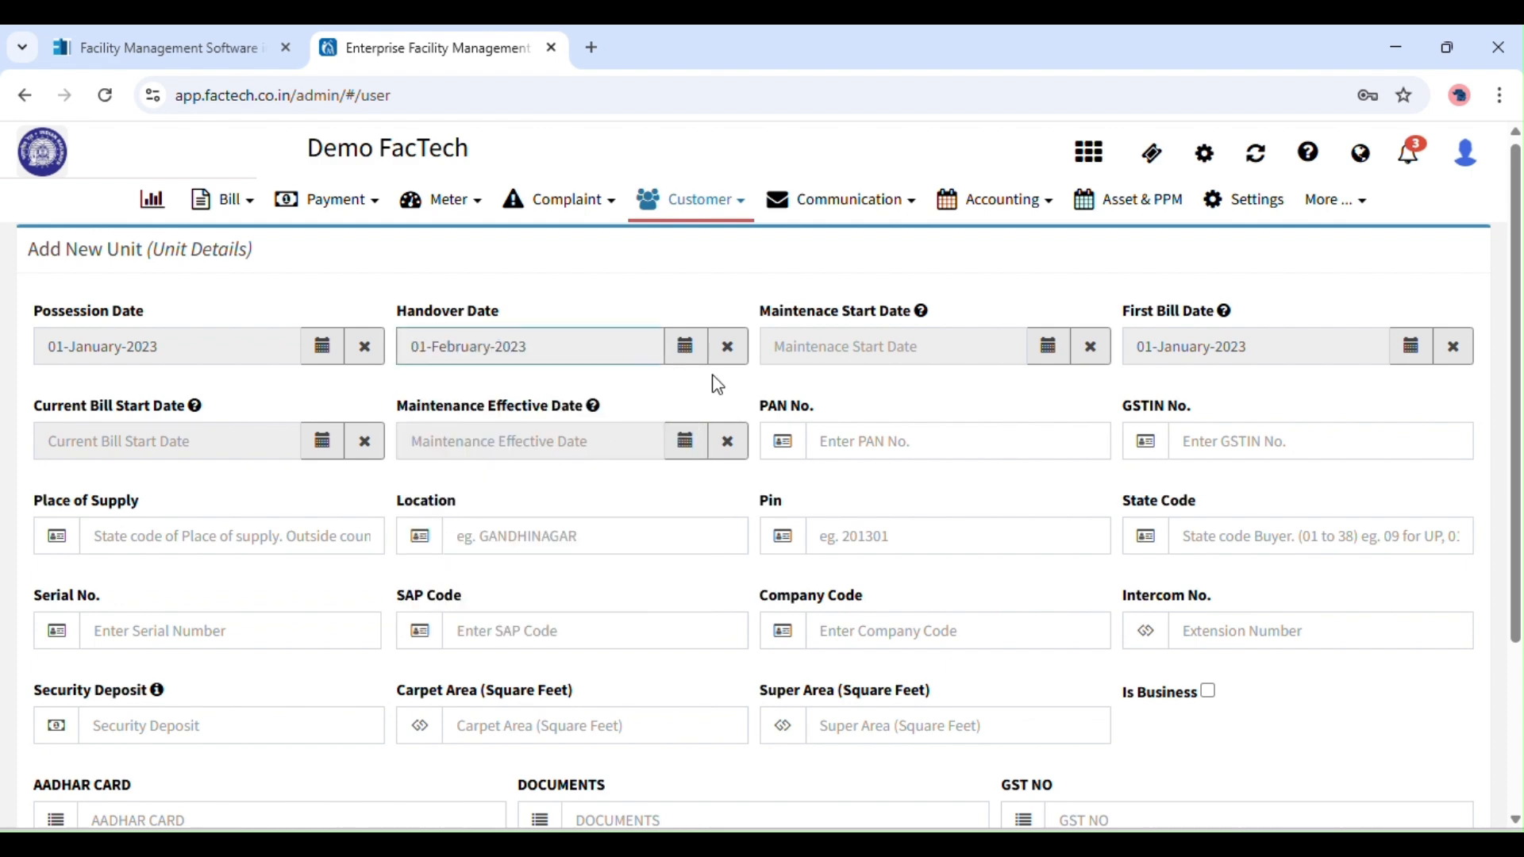
click(1048, 349)
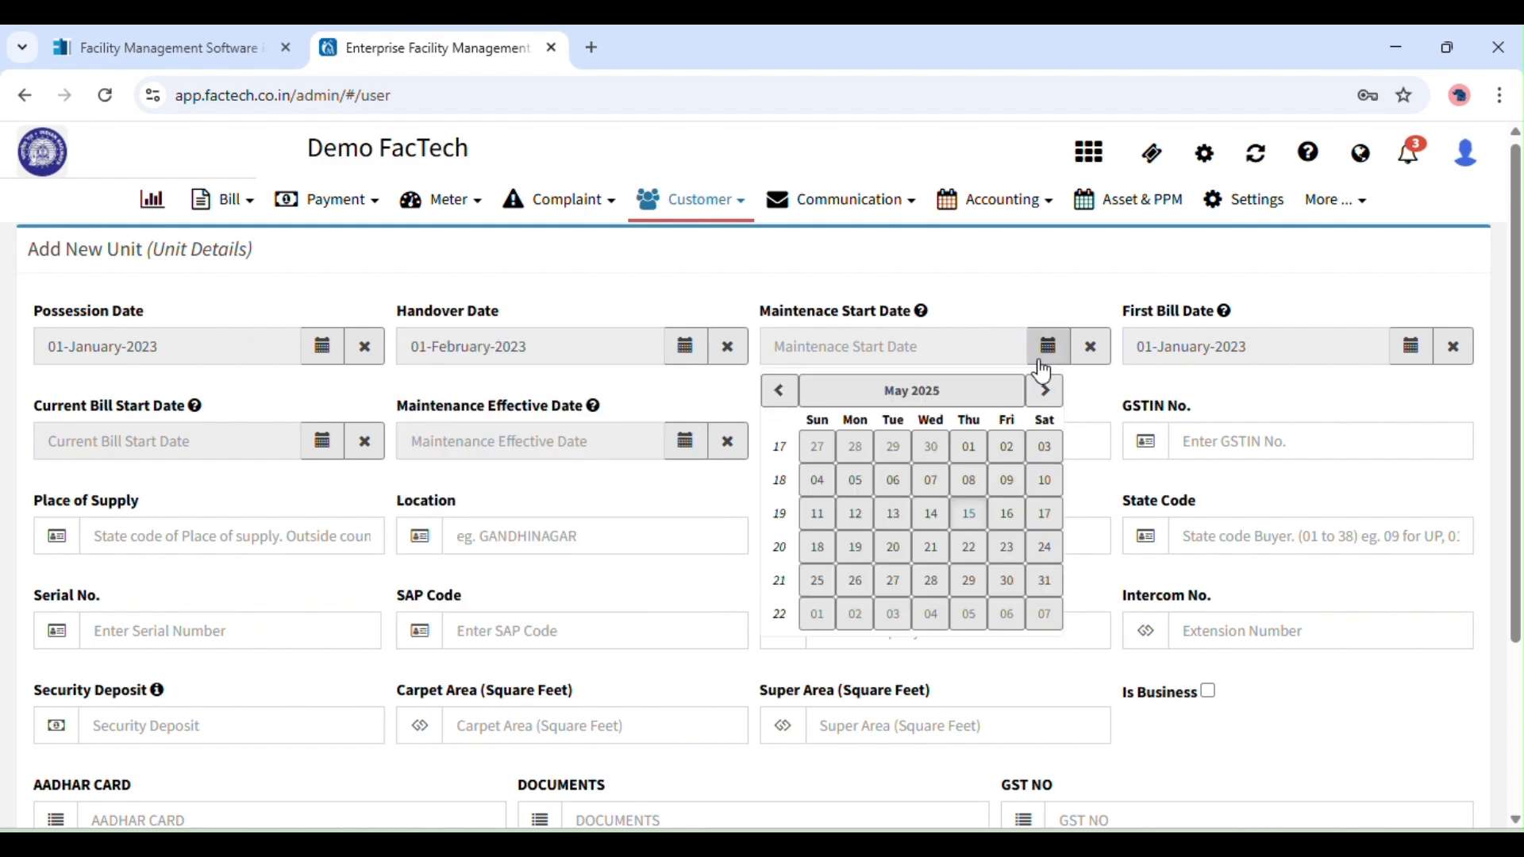
Set the Maintenance Start Date to 02-February-2023.
click(783, 392)
click(783, 391)
click(783, 391)
click(818, 393)
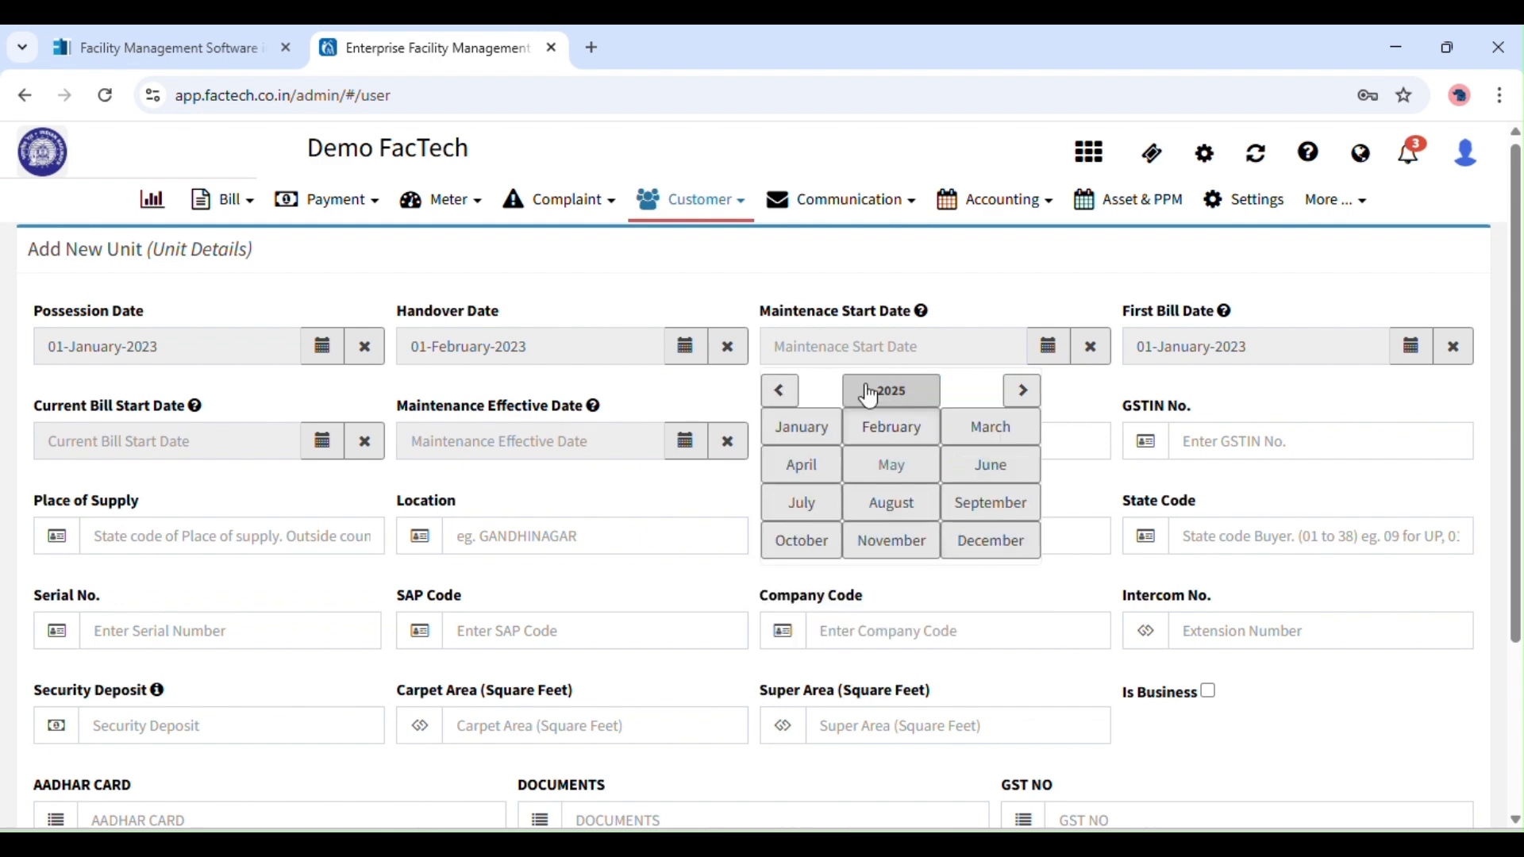
click(785, 391)
click(789, 395)
click(923, 430)
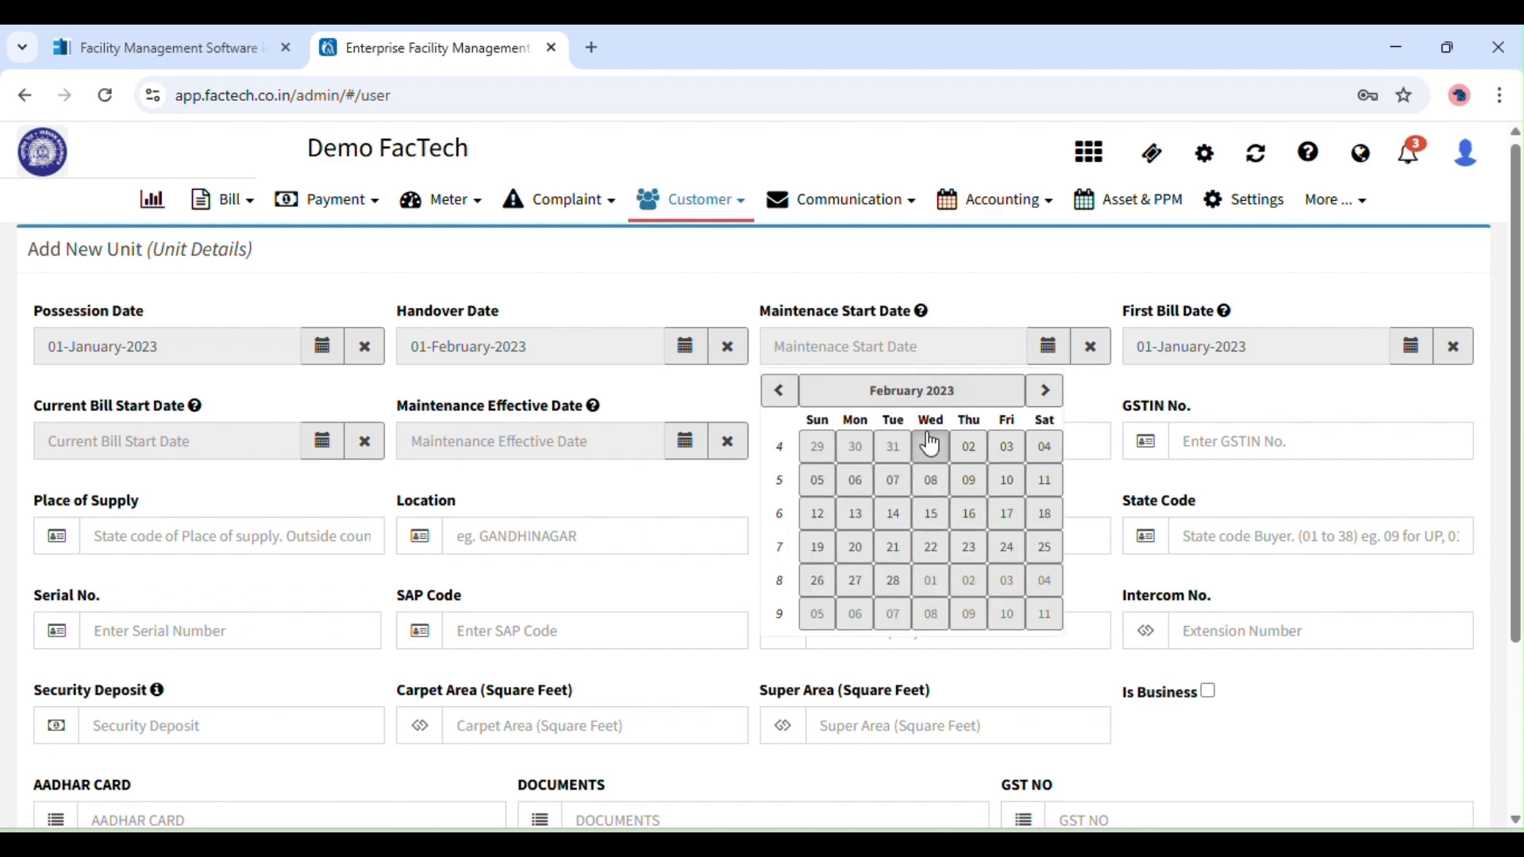
click(969, 445)
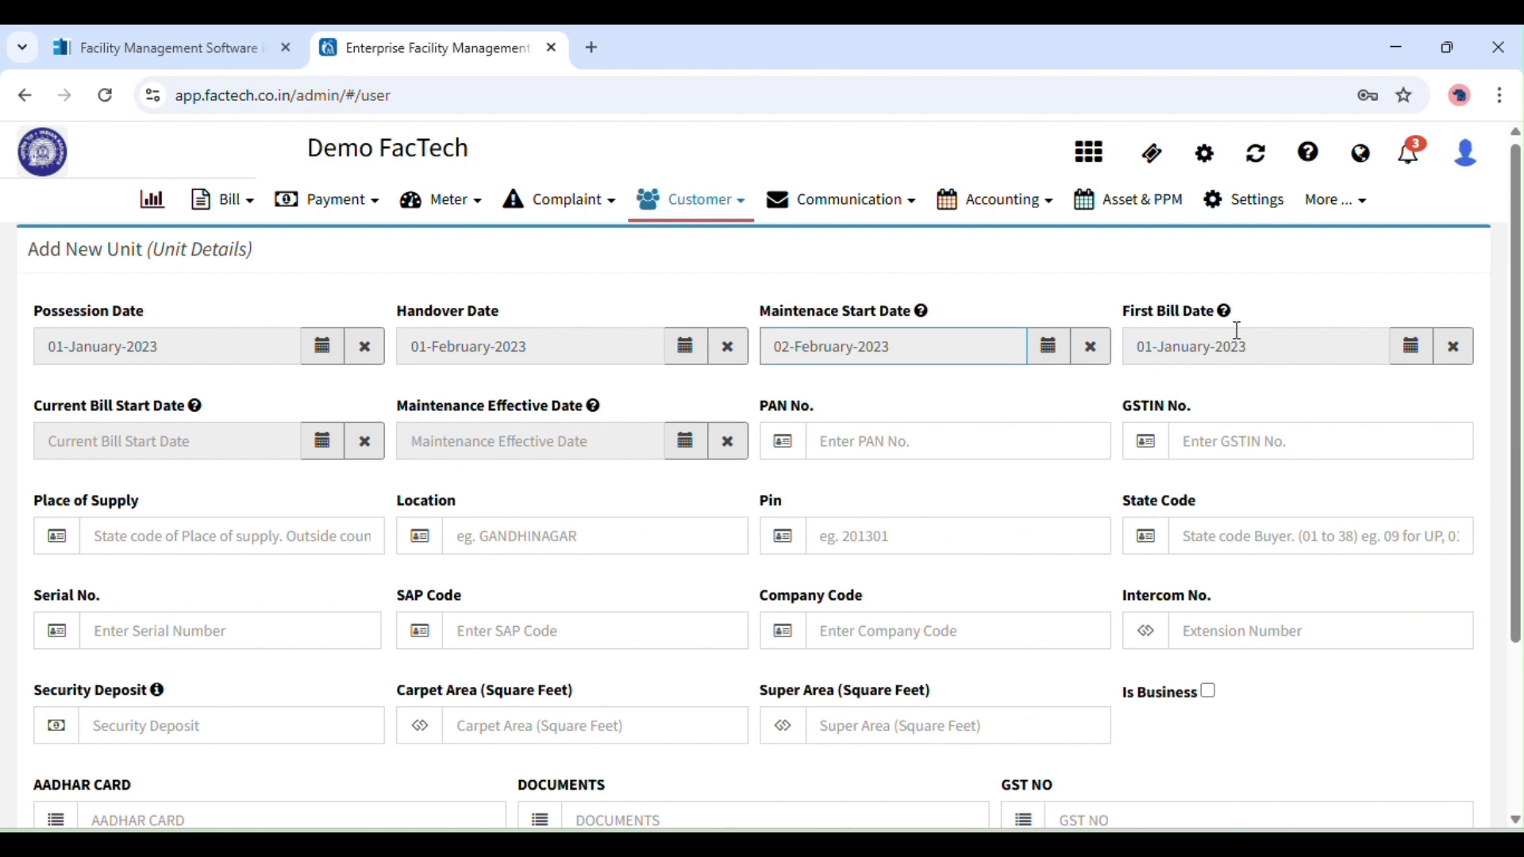
Change the First Bill Date to 01-February-2023.
mouse_move(1230, 319)
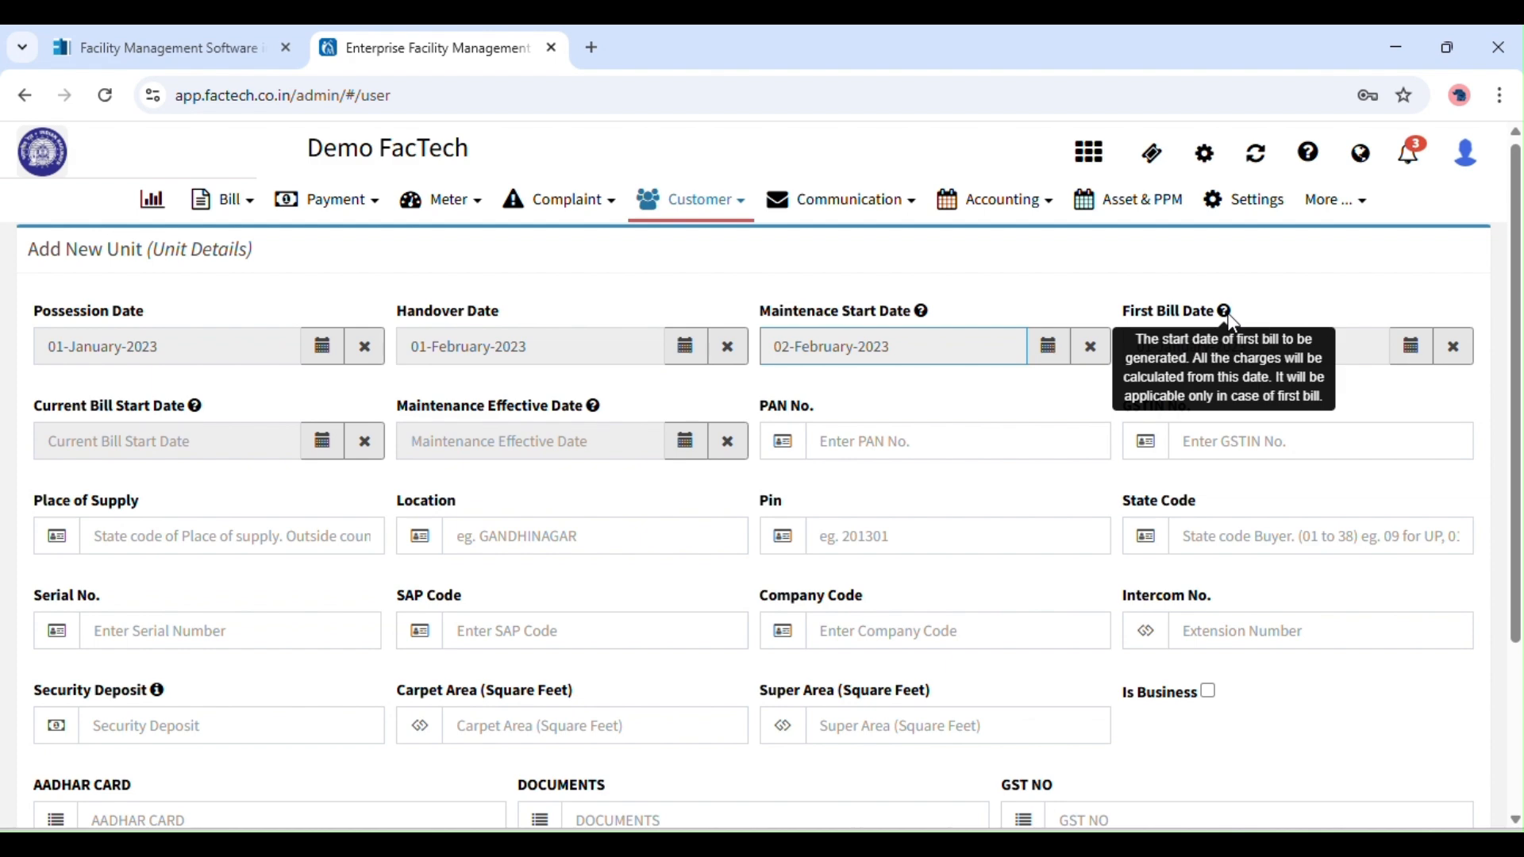
click(1413, 347)
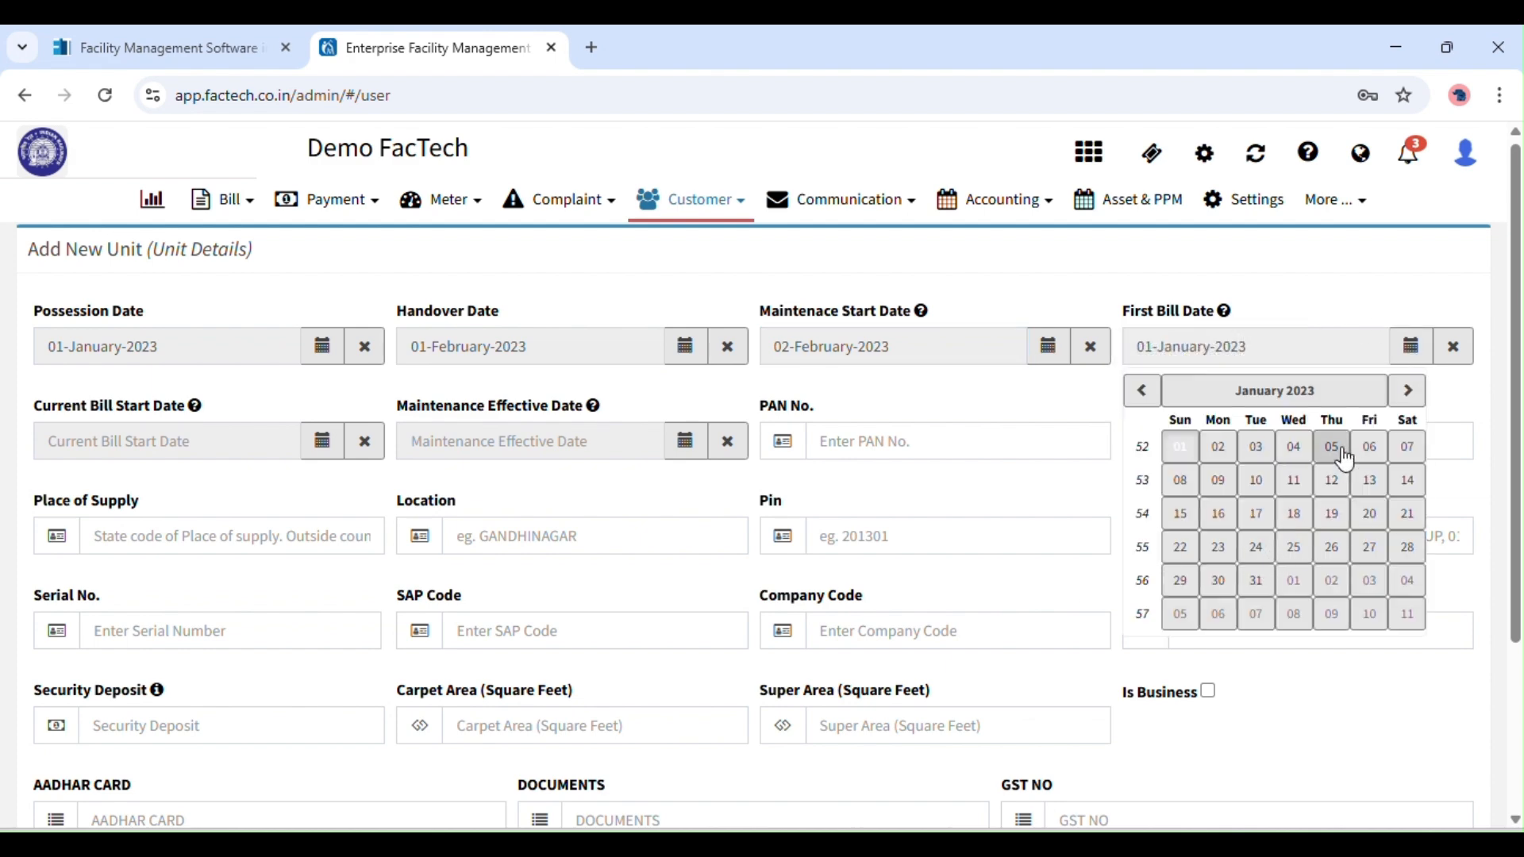
click(1156, 392)
click(1163, 402)
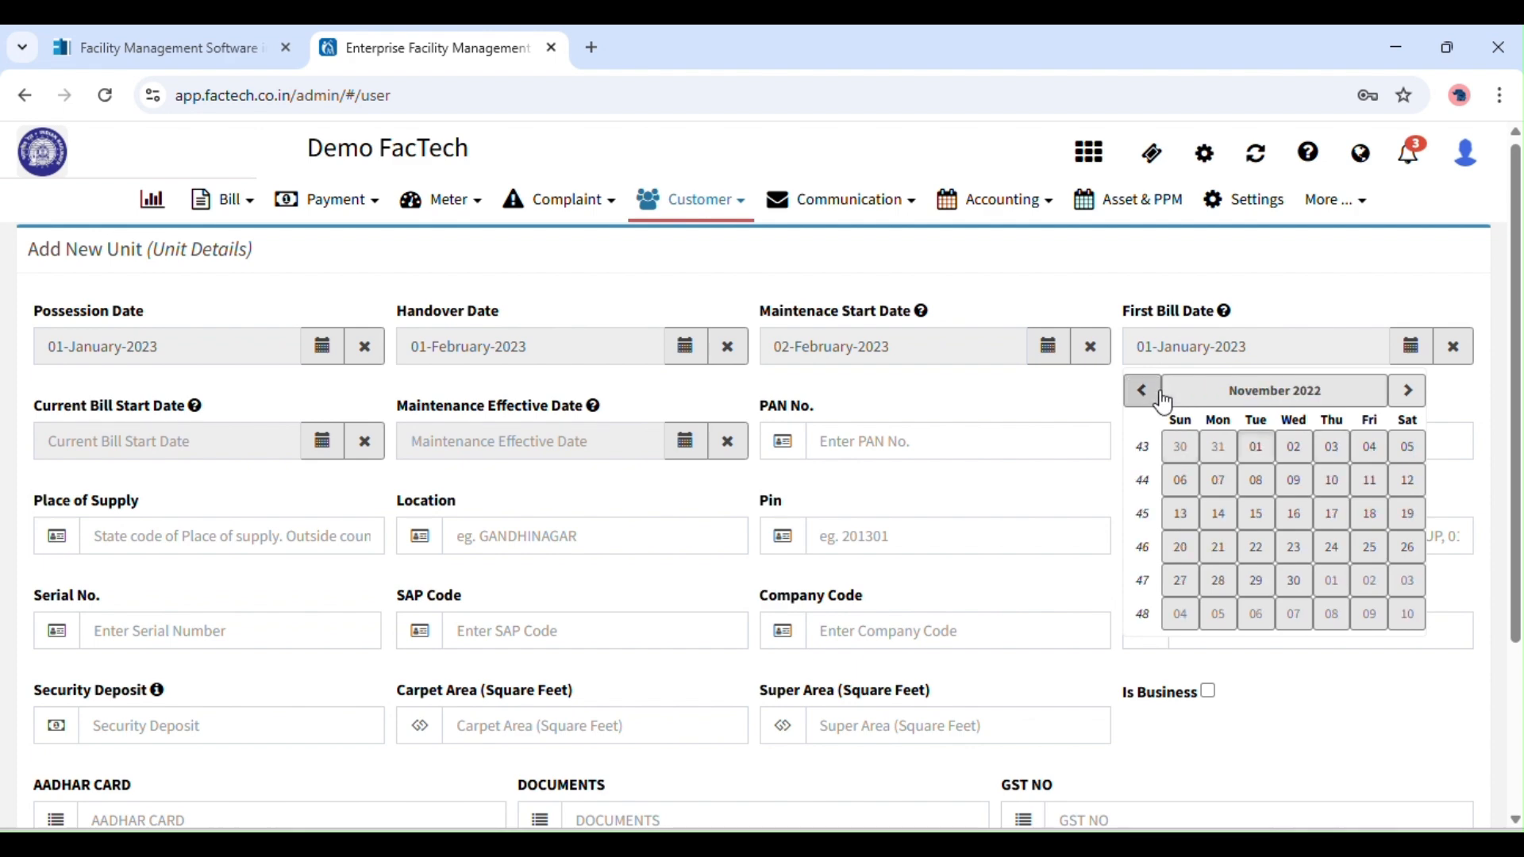
click(1262, 389)
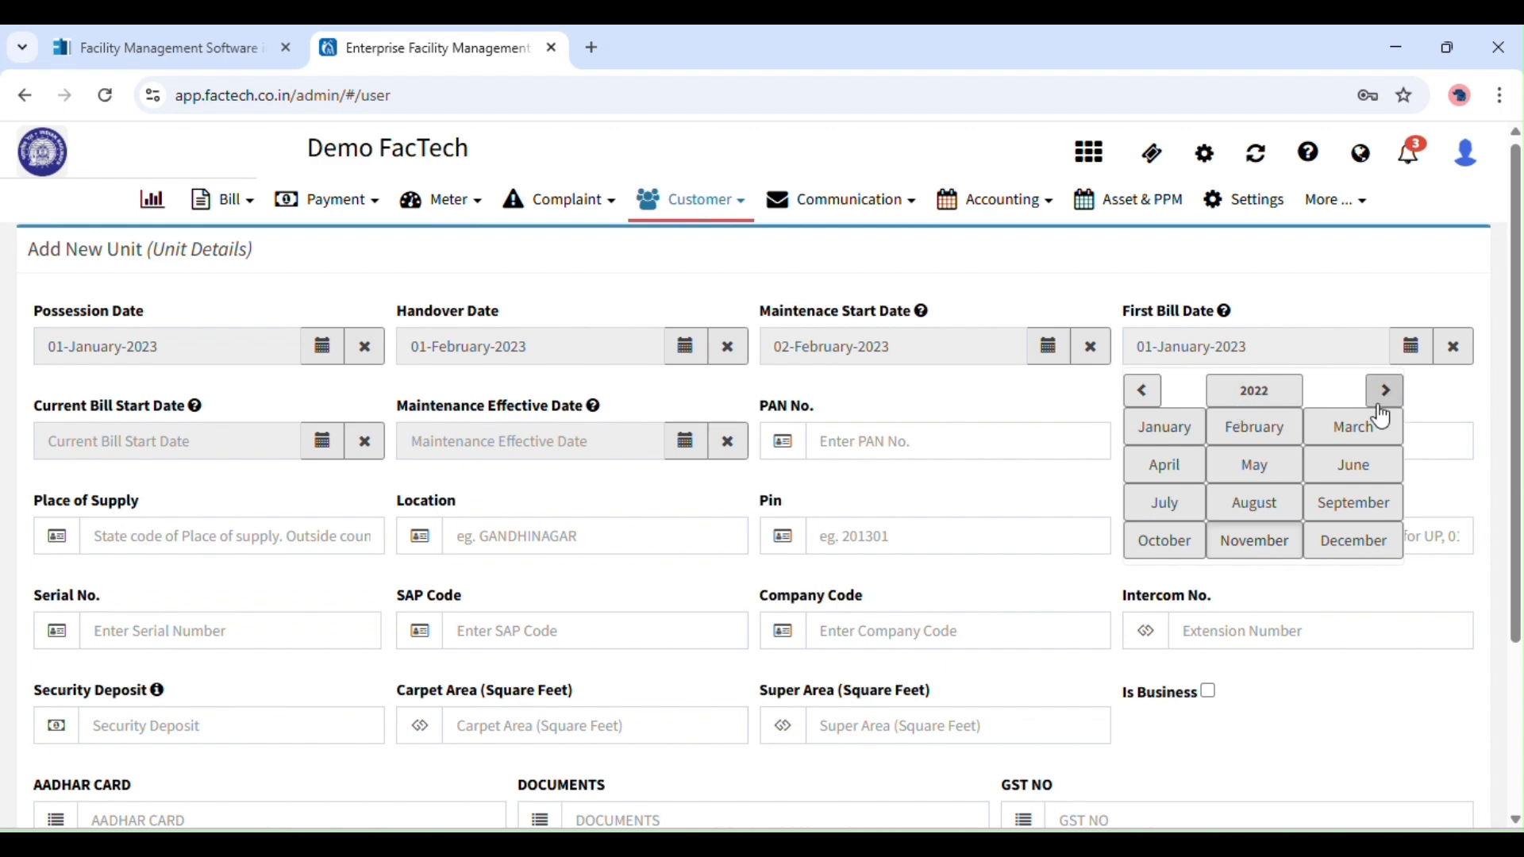
click(1409, 343)
click(1416, 361)
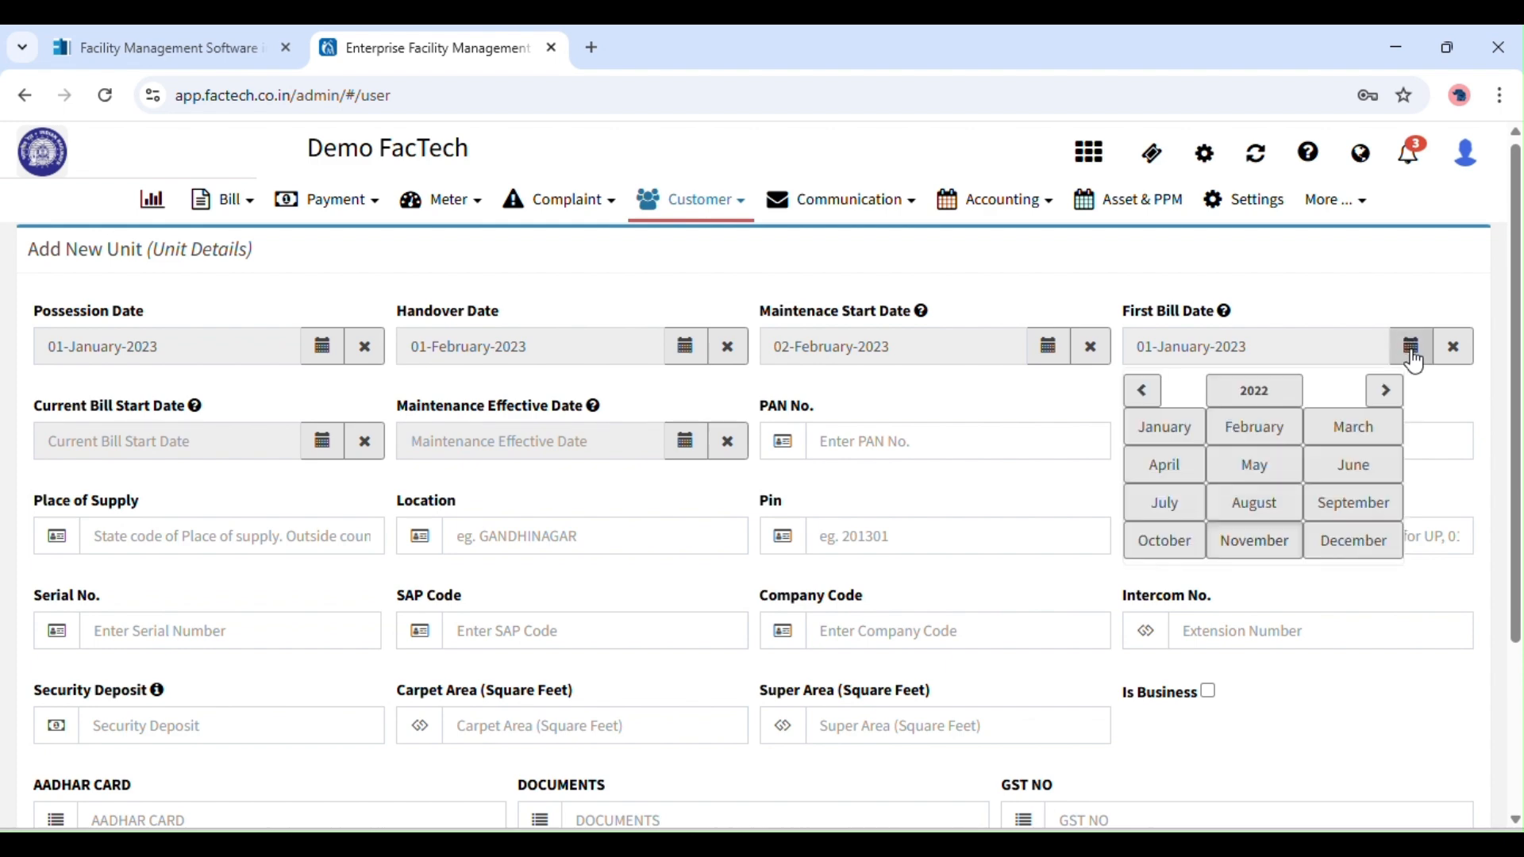
click(1386, 391)
click(1291, 418)
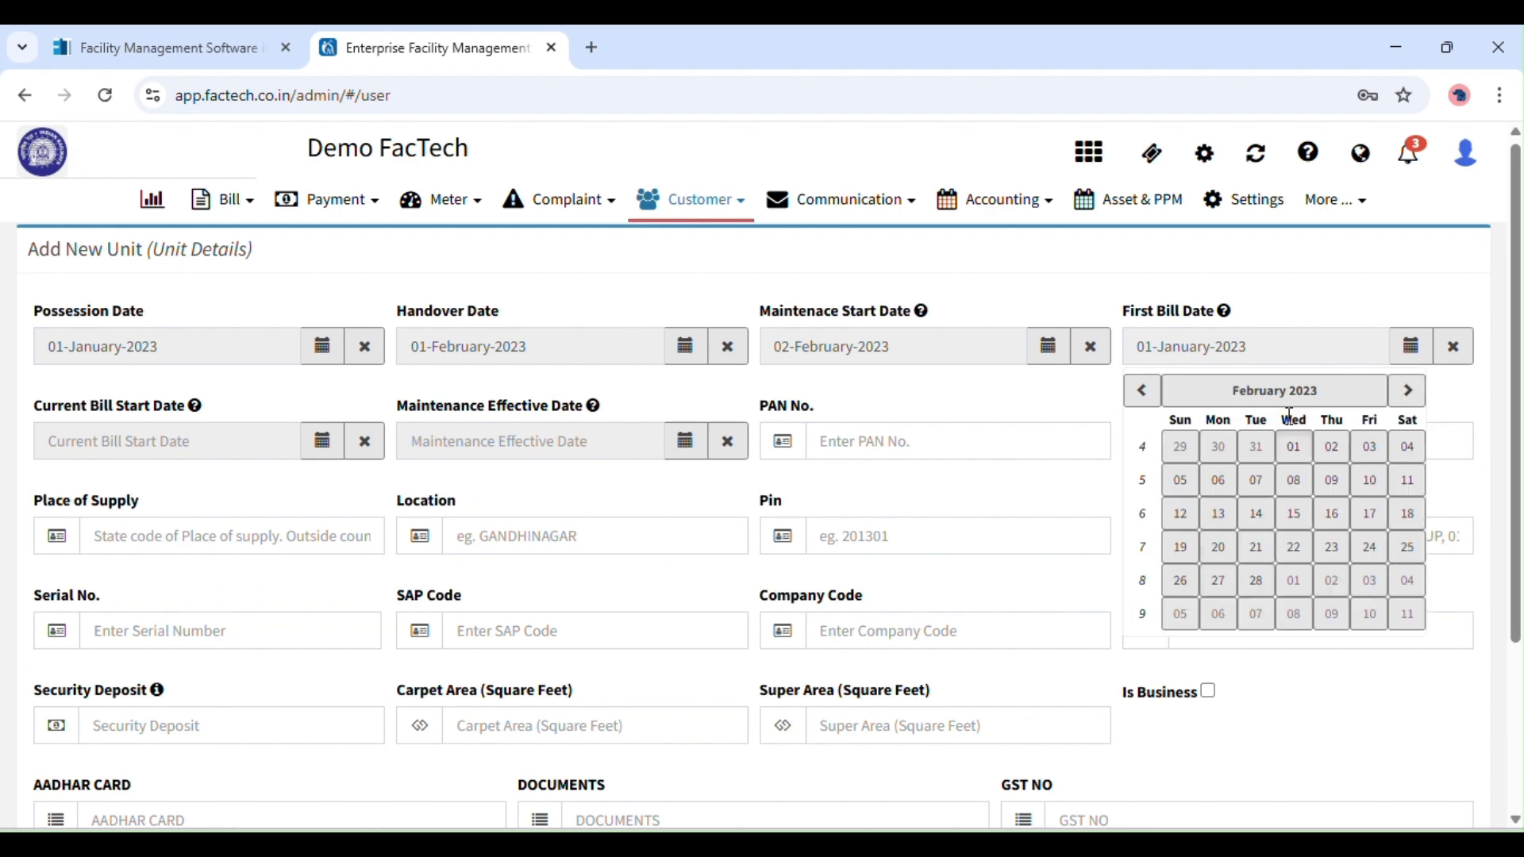
click(1294, 449)
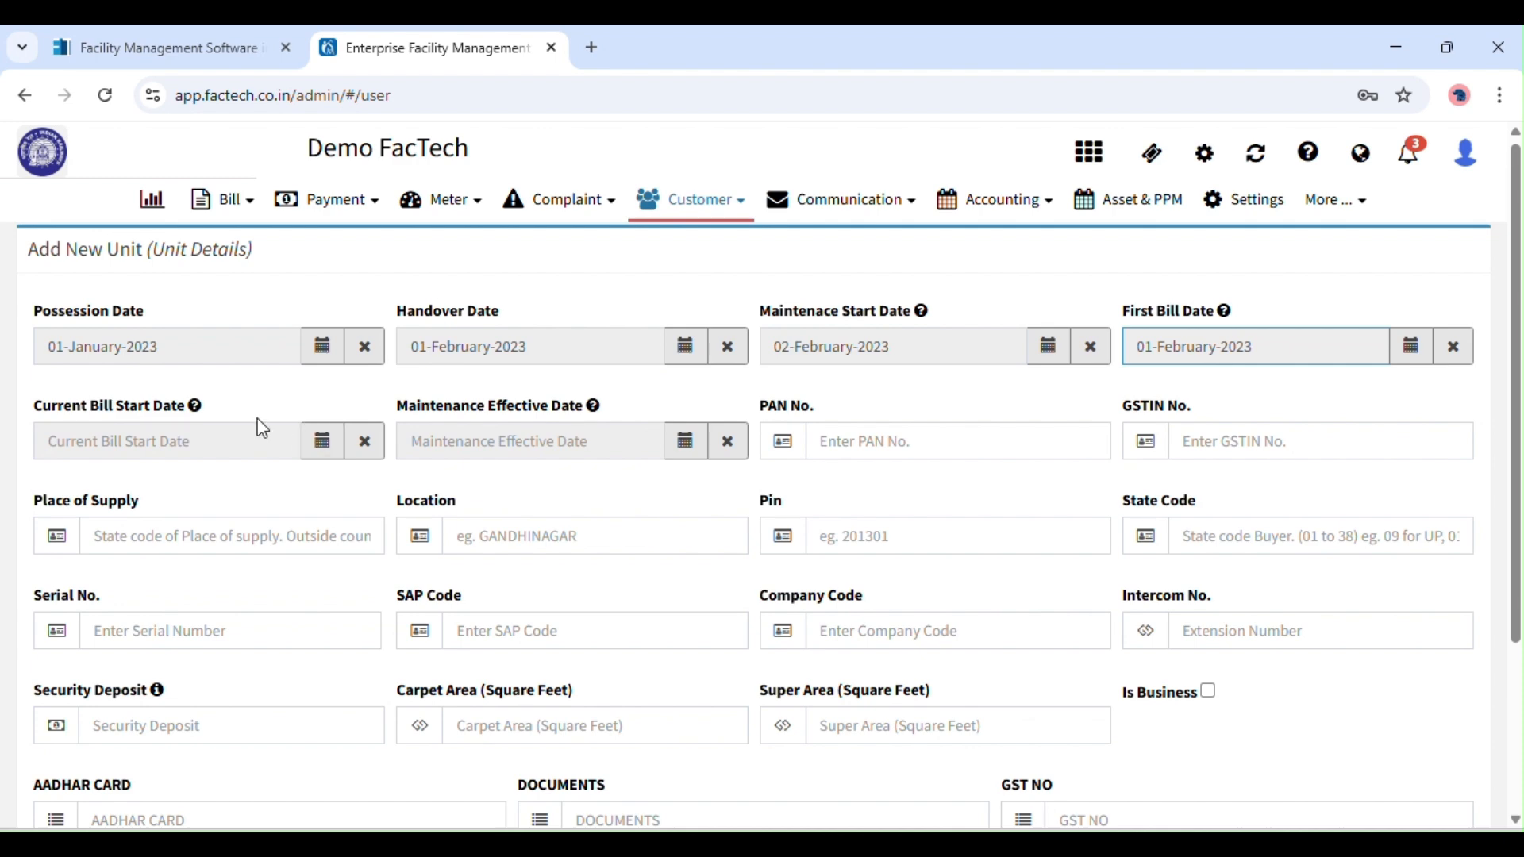
click(323, 453)
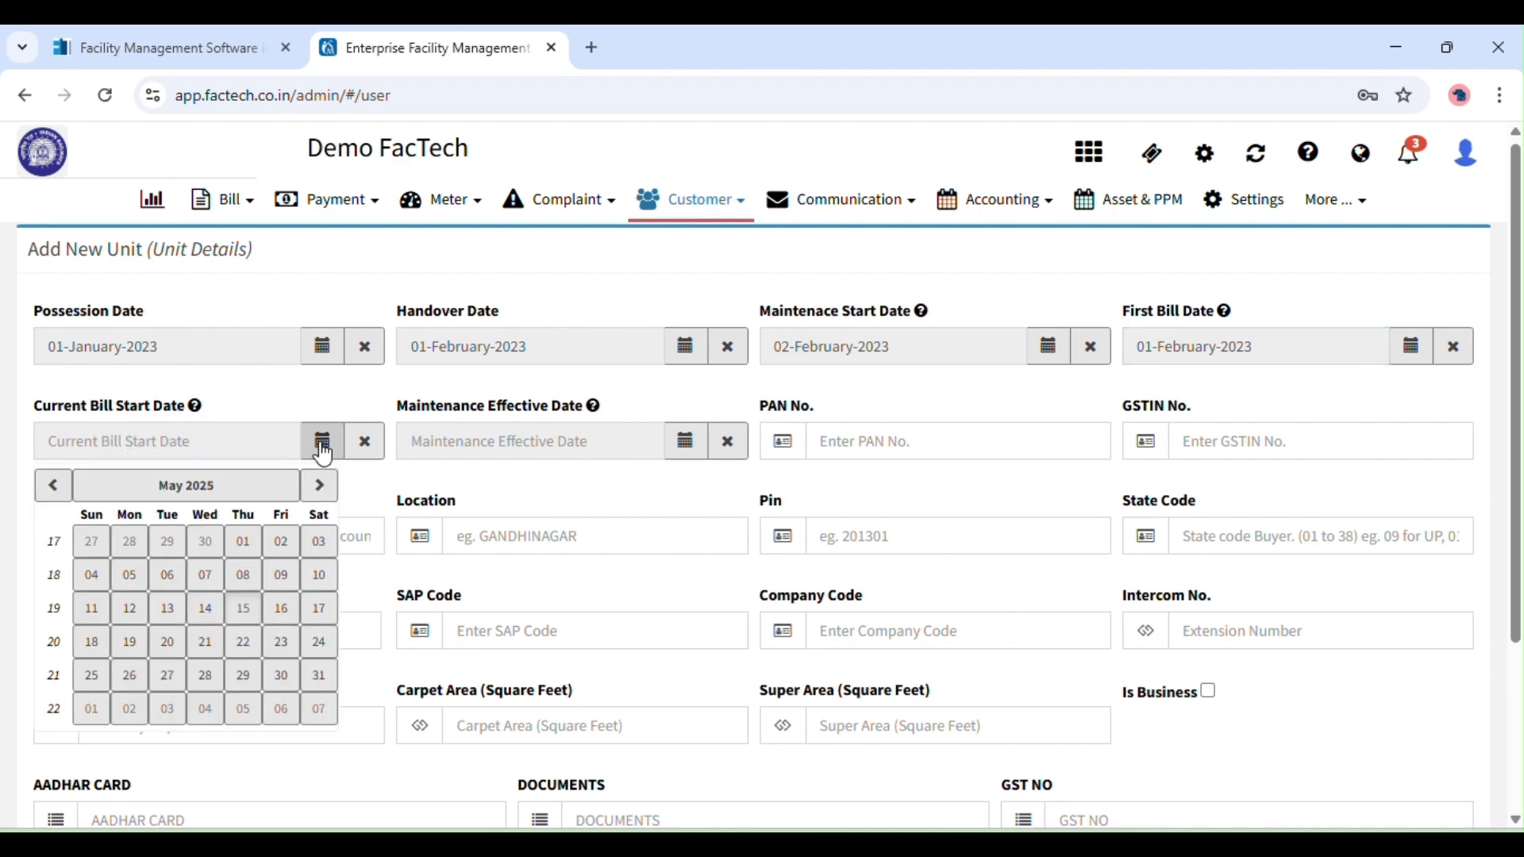
Set the current bill start date to 01-February-2023.
click(77, 489)
click(54, 486)
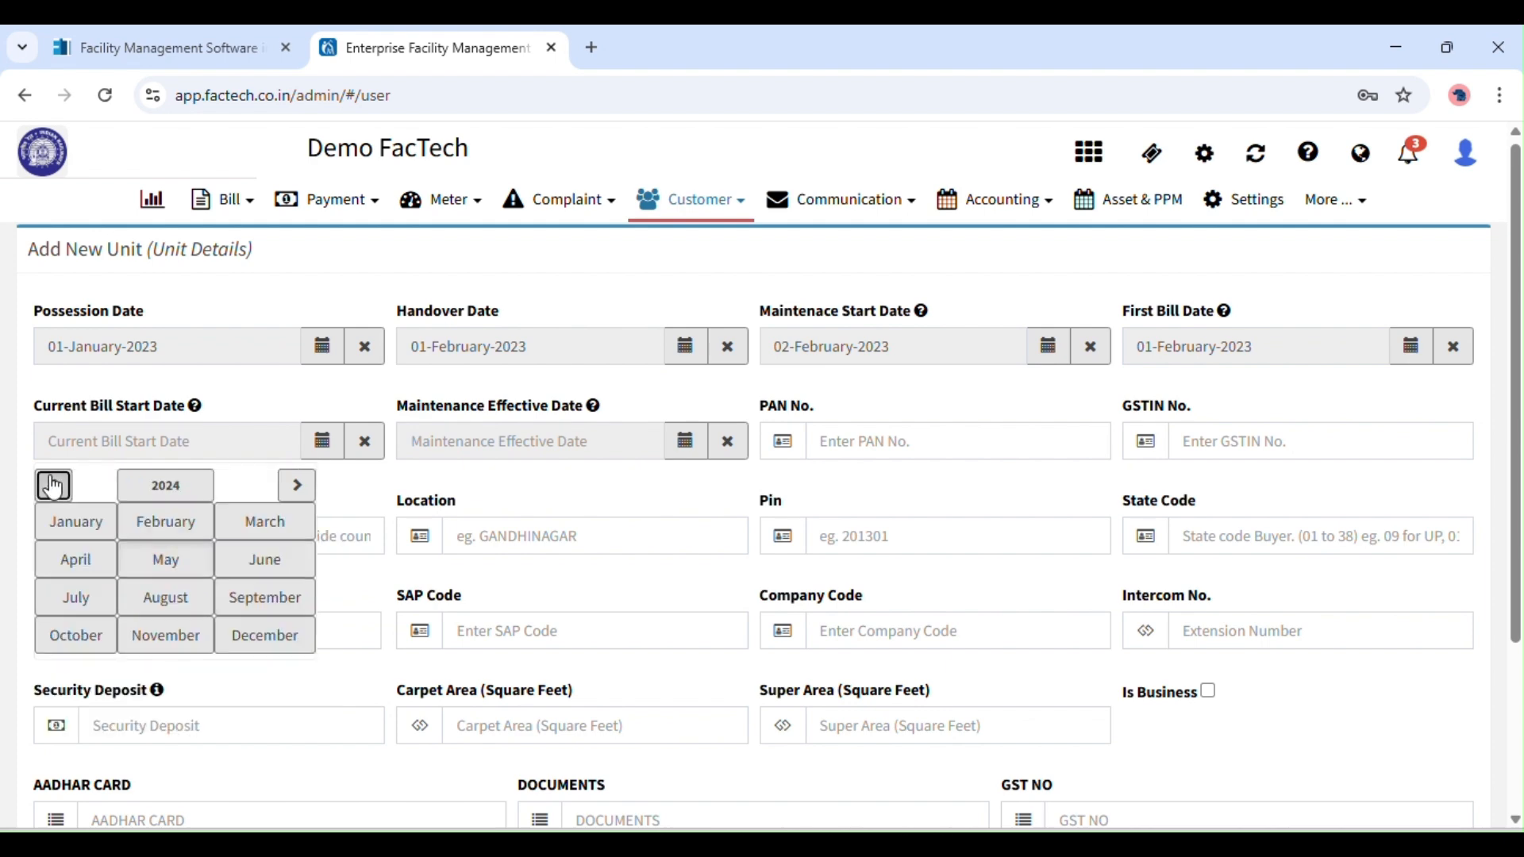
click(54, 486)
click(165, 522)
click(205, 540)
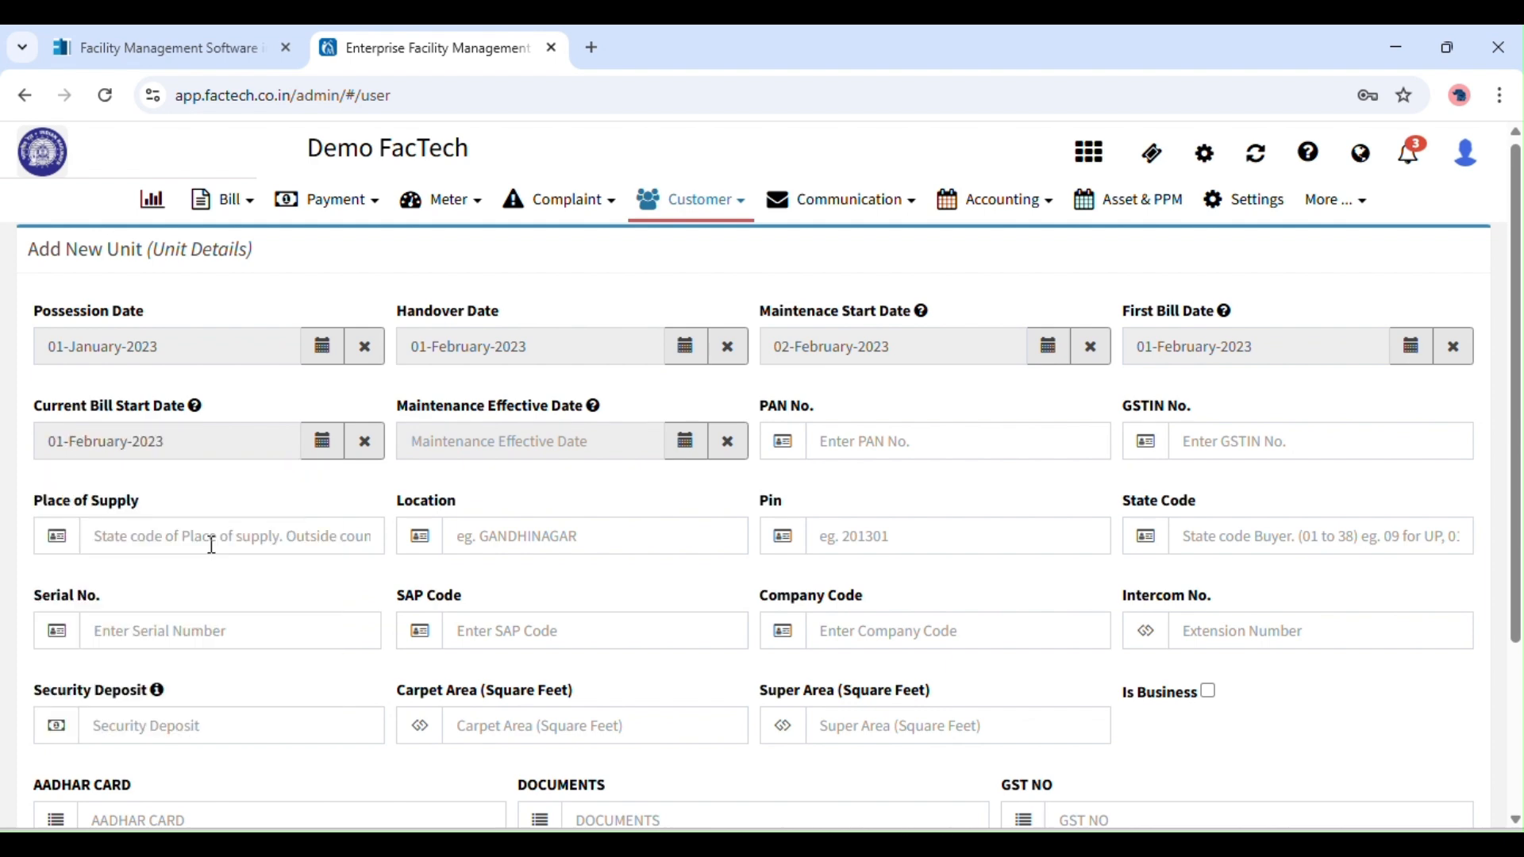
Set the maintenance effective date to 01-March-2023.
mouse_move(197, 411)
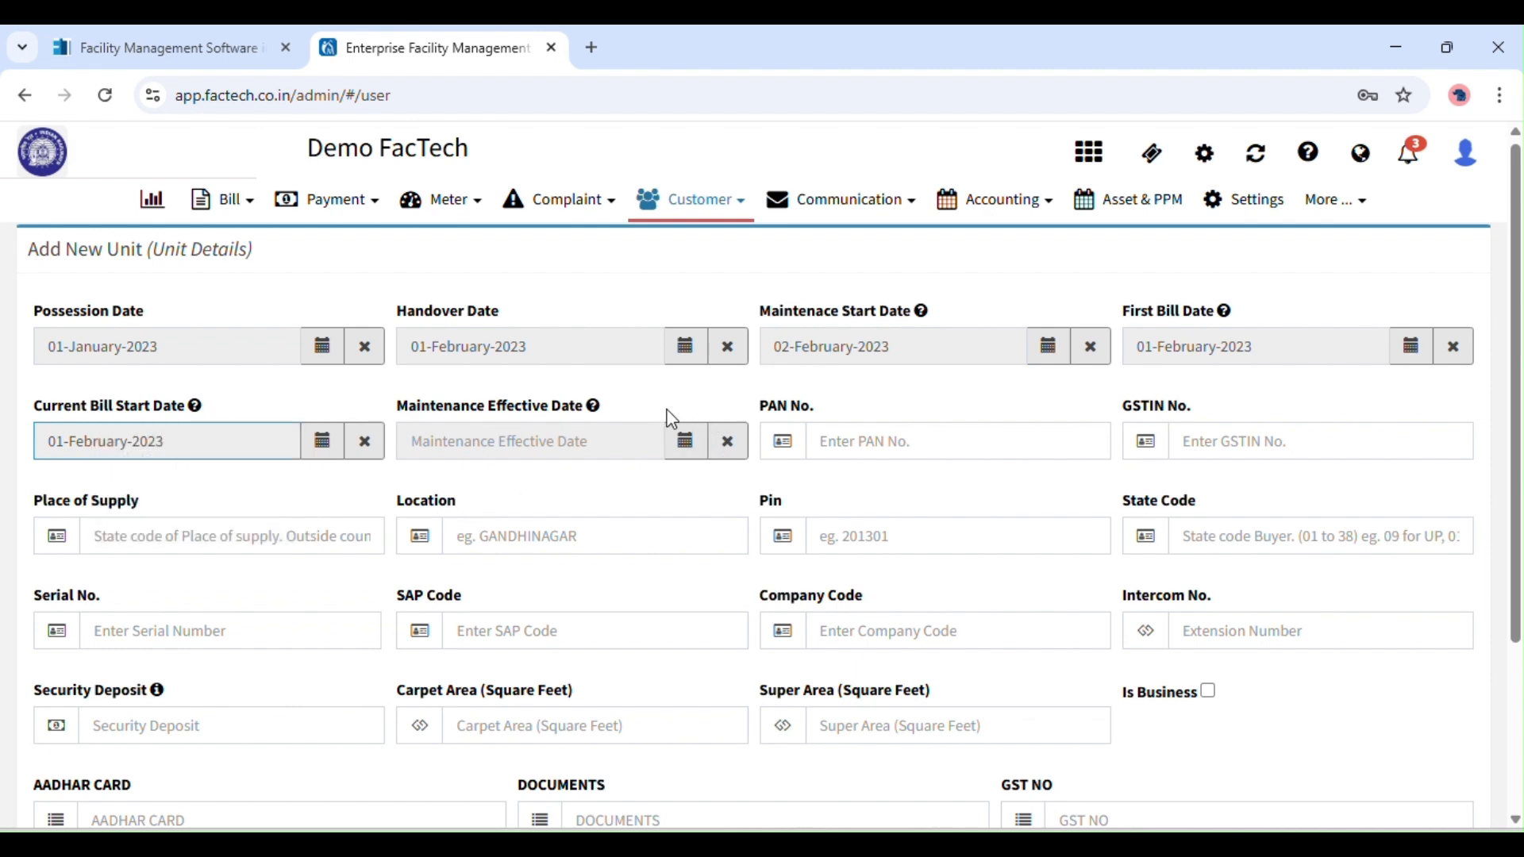
mouse_move(597, 409)
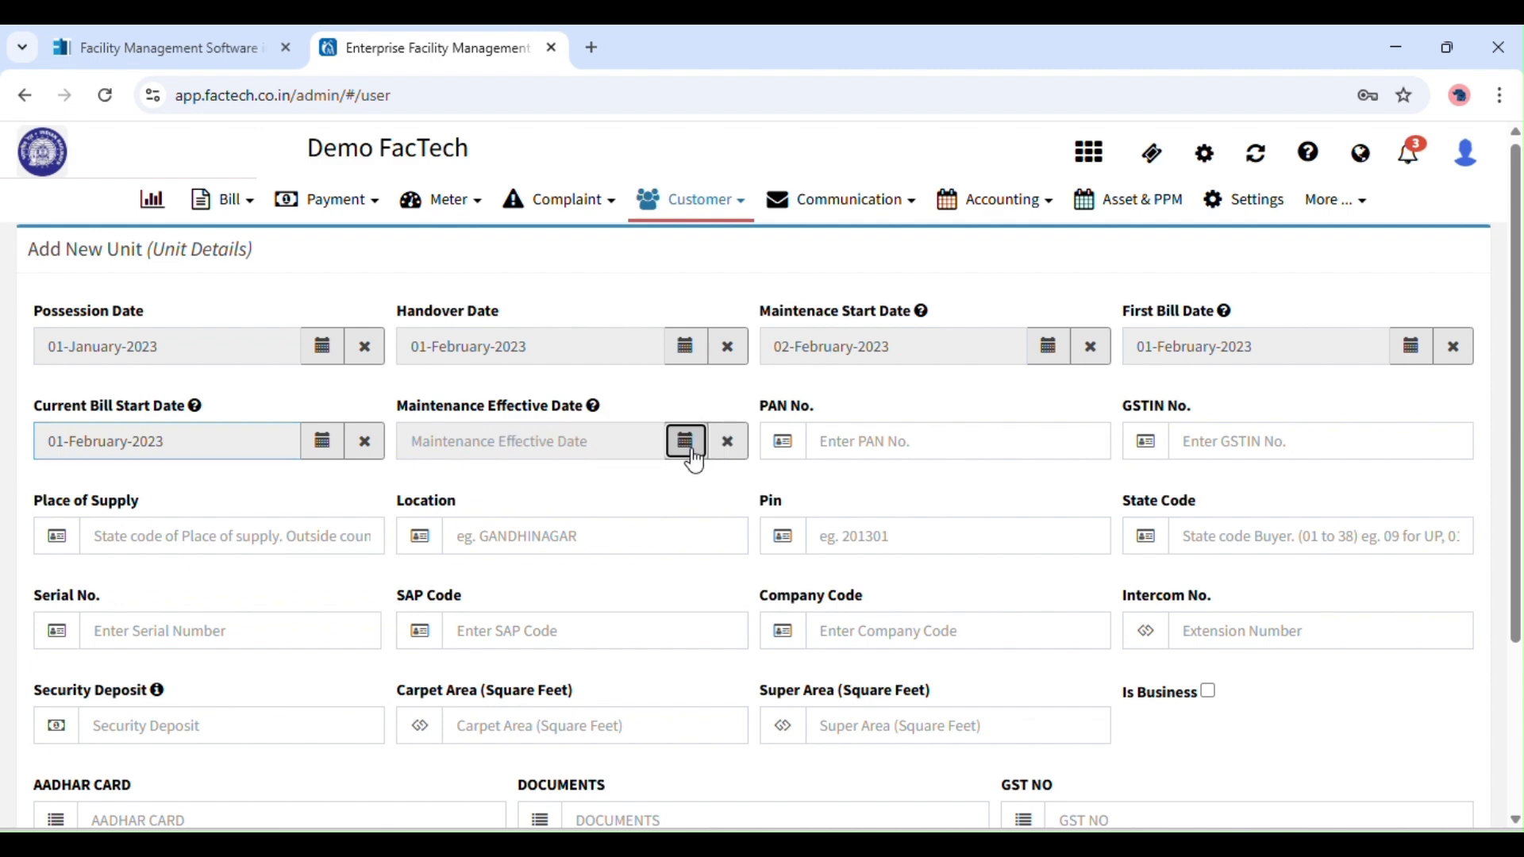
click(687, 444)
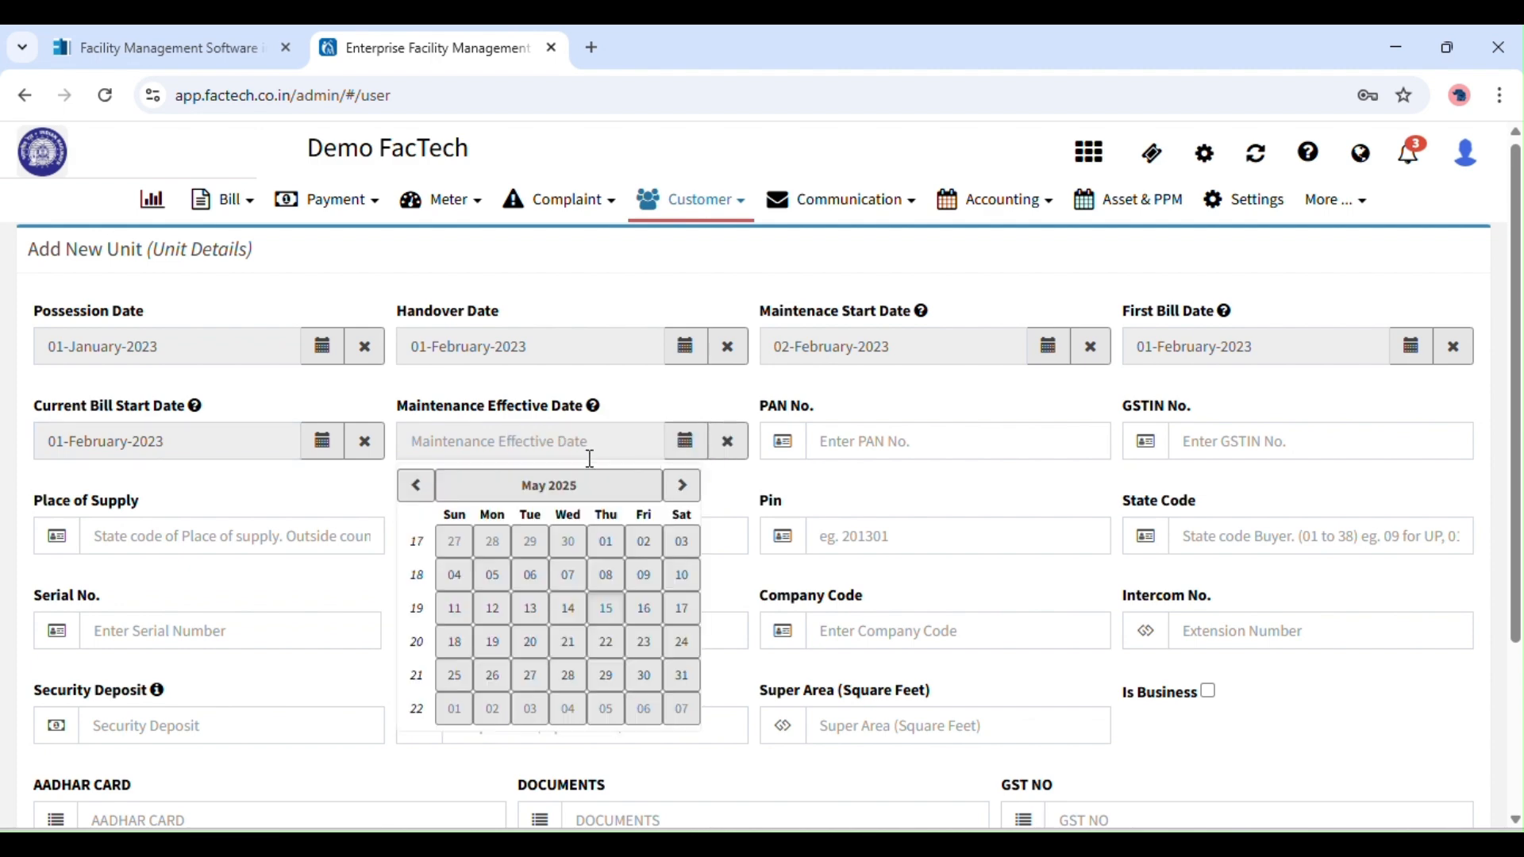
click(417, 486)
click(417, 485)
click(417, 486)
click(549, 486)
click(417, 486)
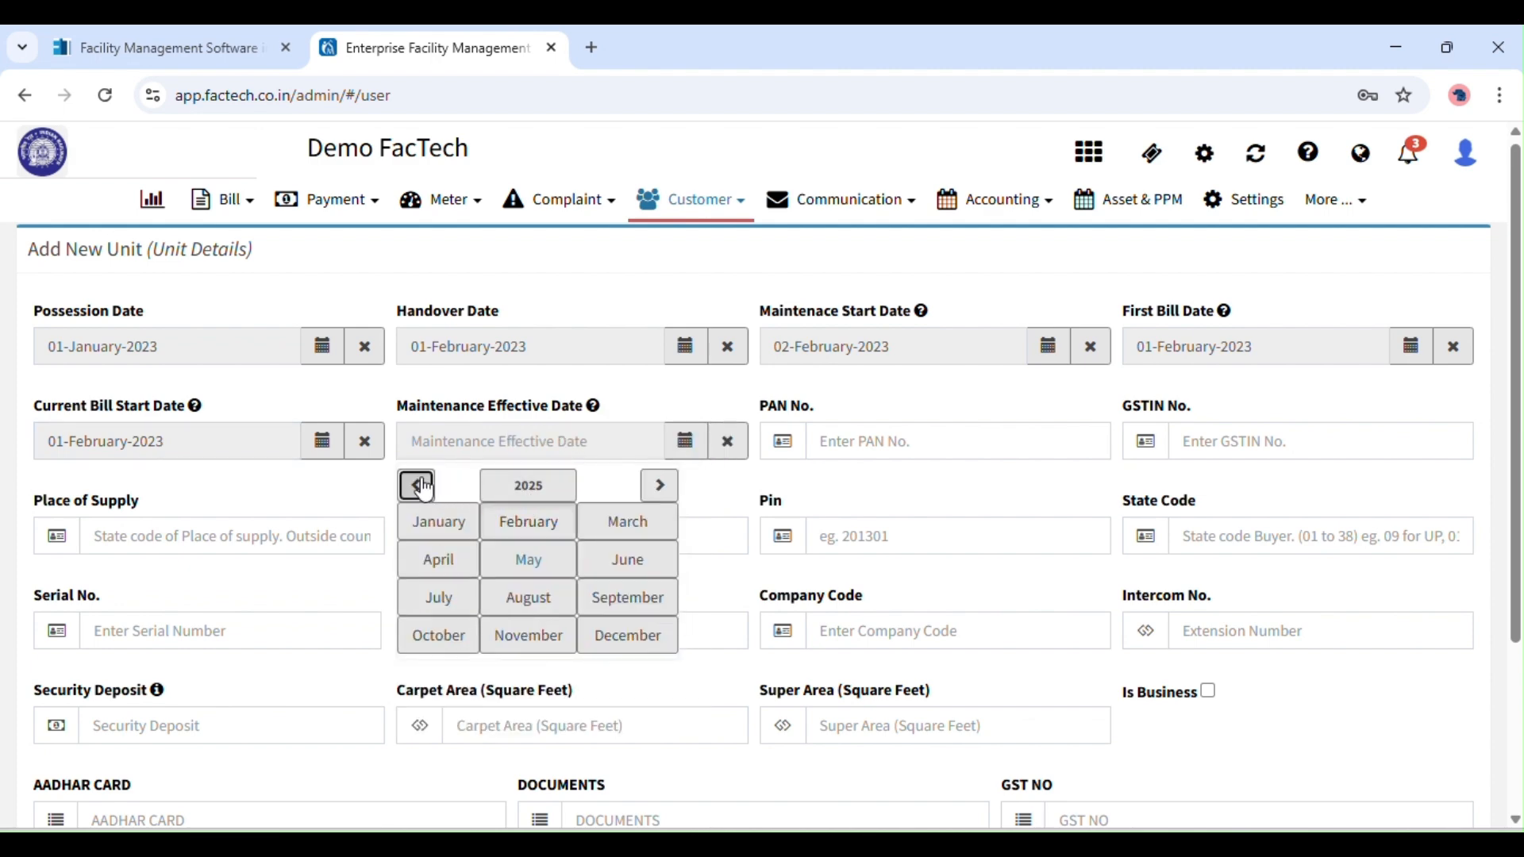
click(417, 486)
click(608, 520)
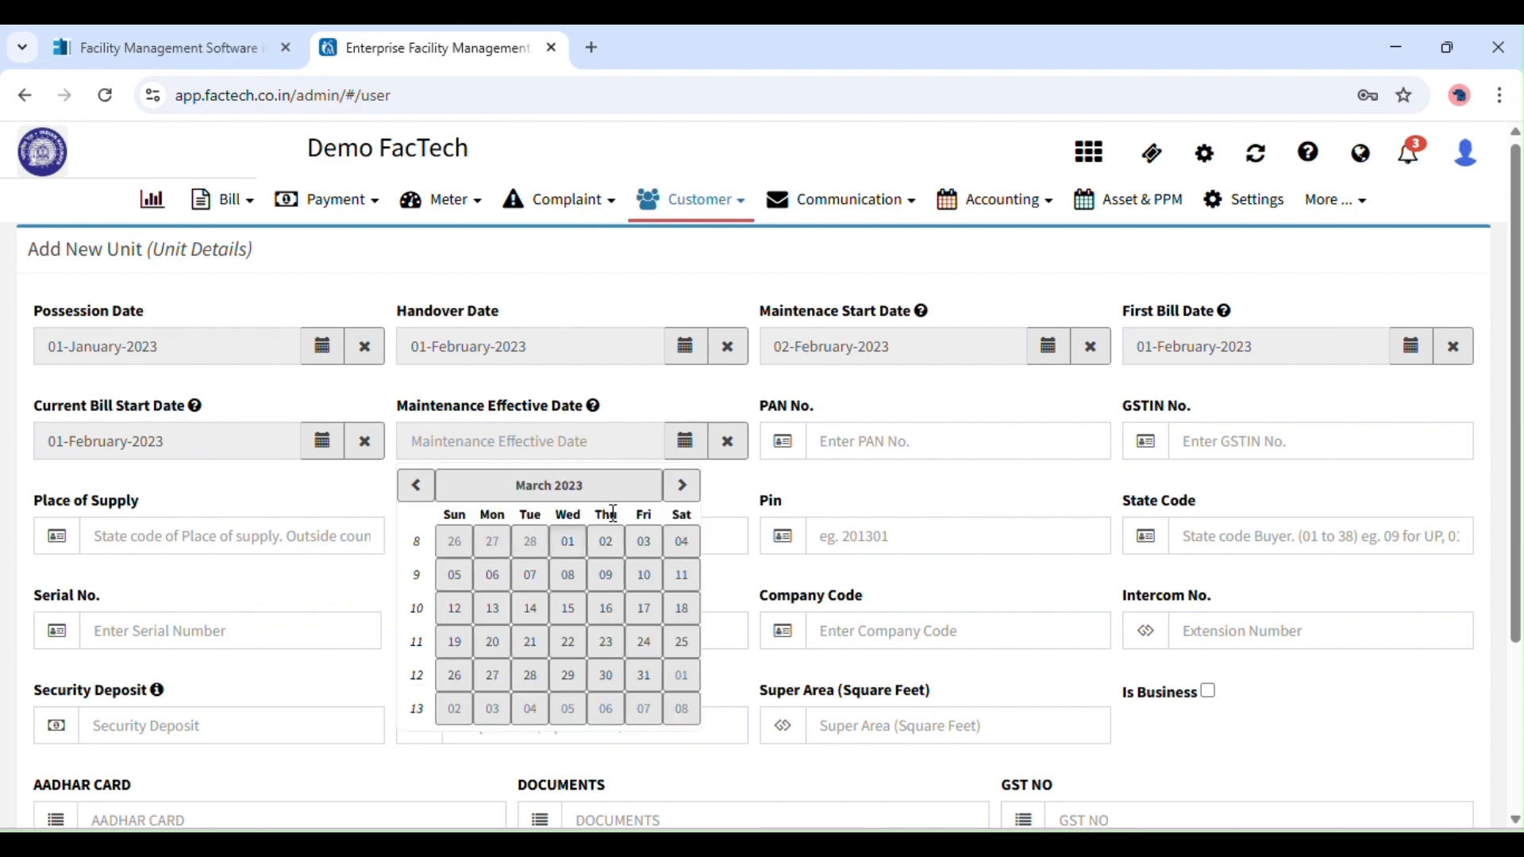
click(567, 541)
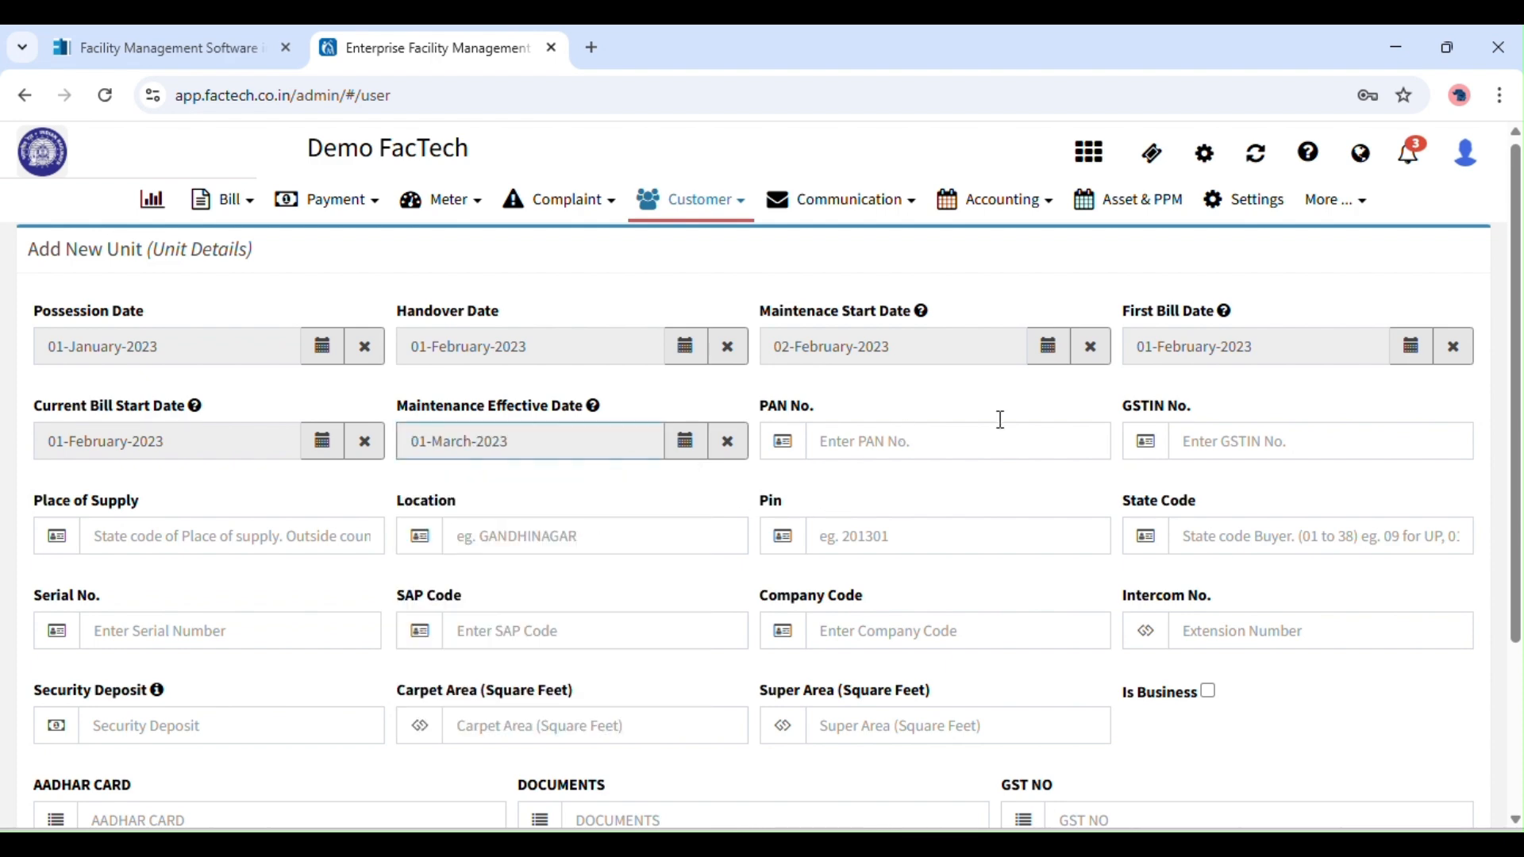
Enter a security deposit of 50000 and open the Meter Details section.
scroll(624, 638, down, 3)
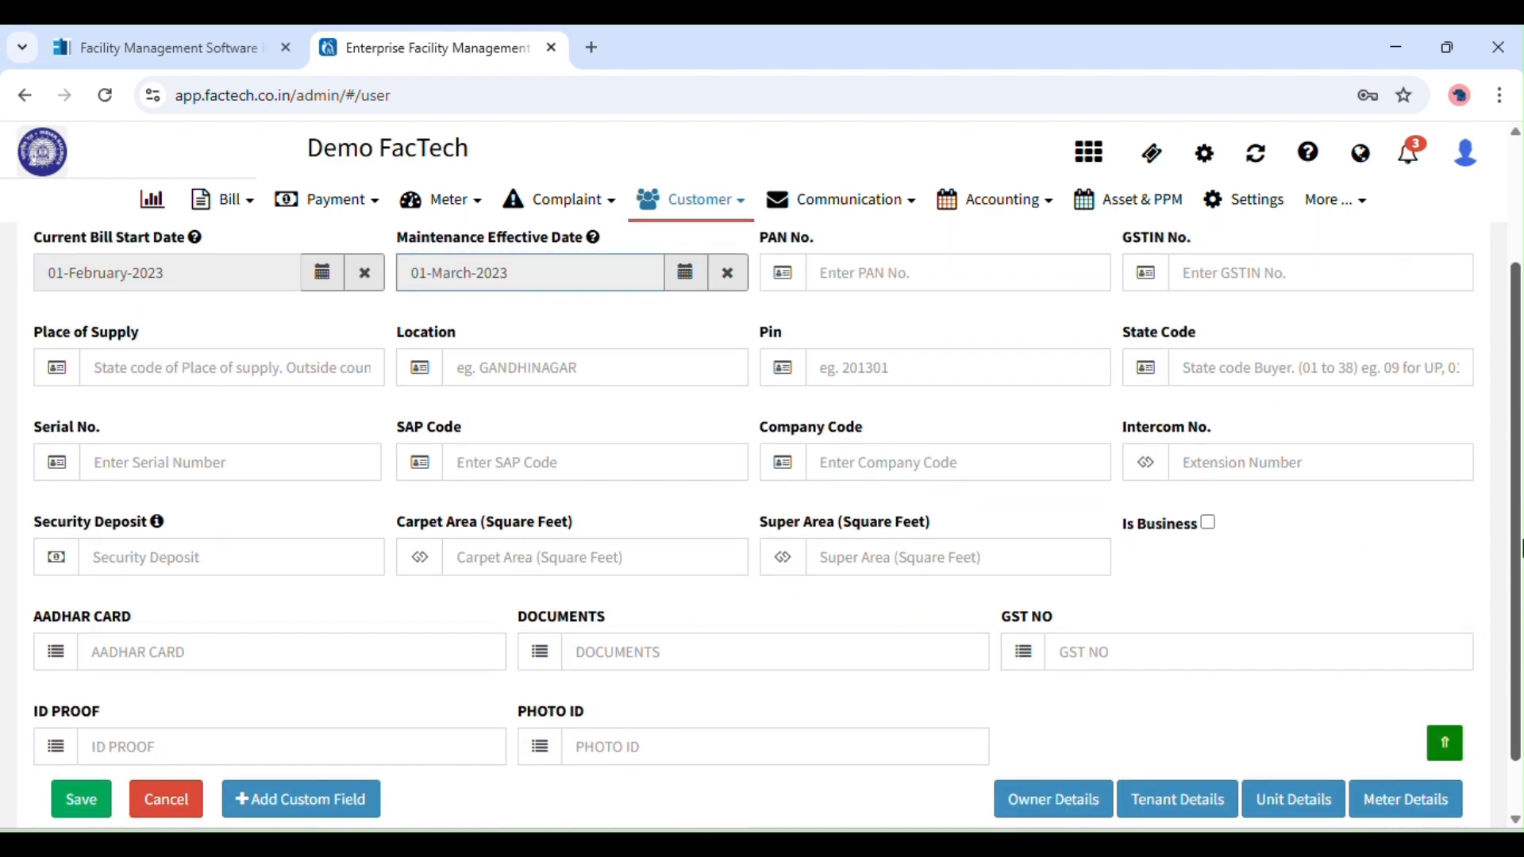
click(137, 560)
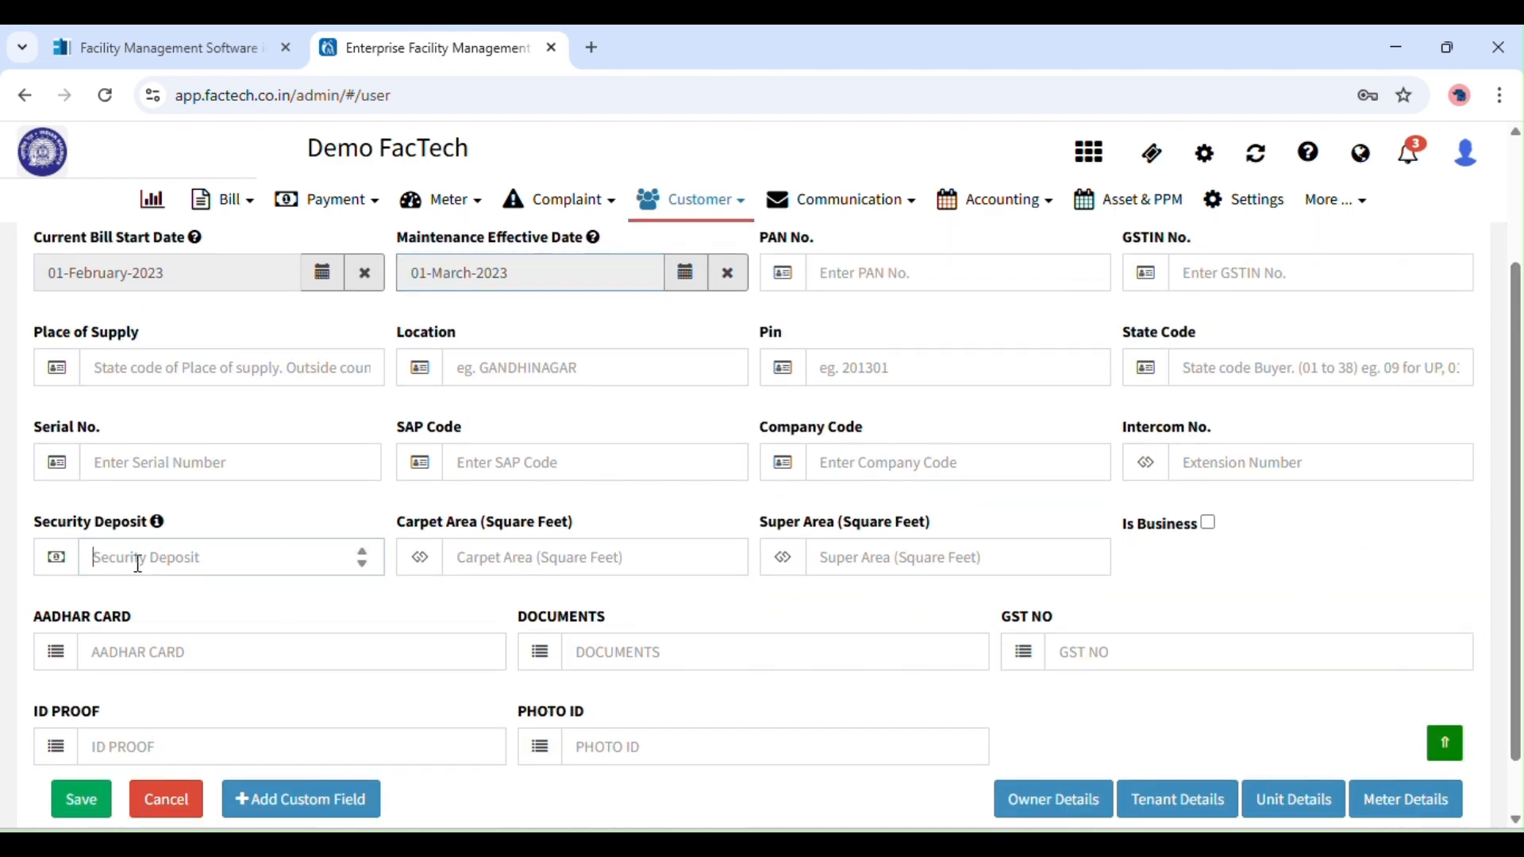
text(50000)
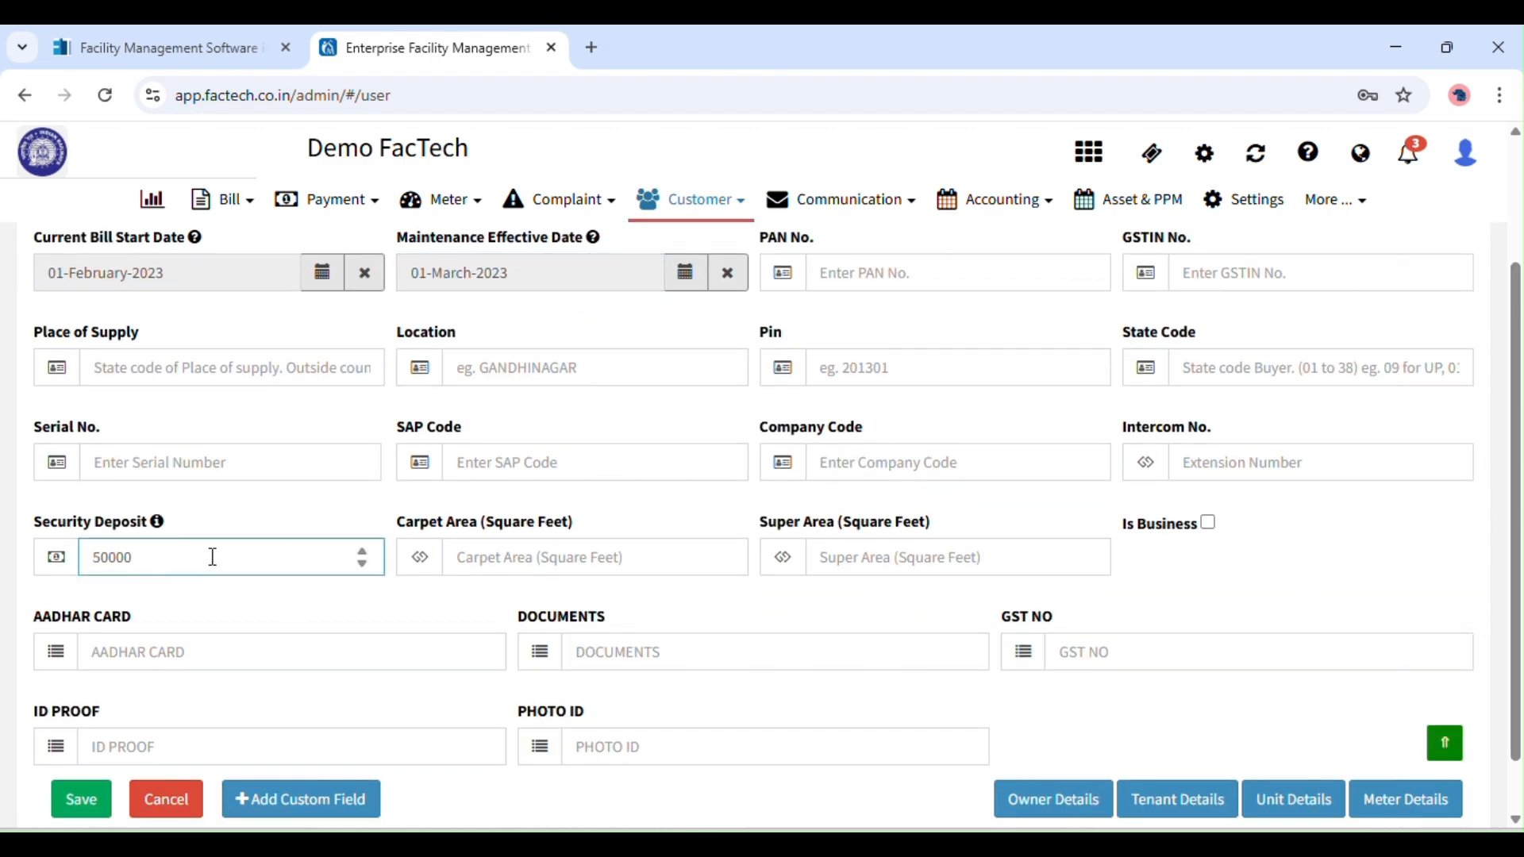
scroll(1494, 601, down, 2)
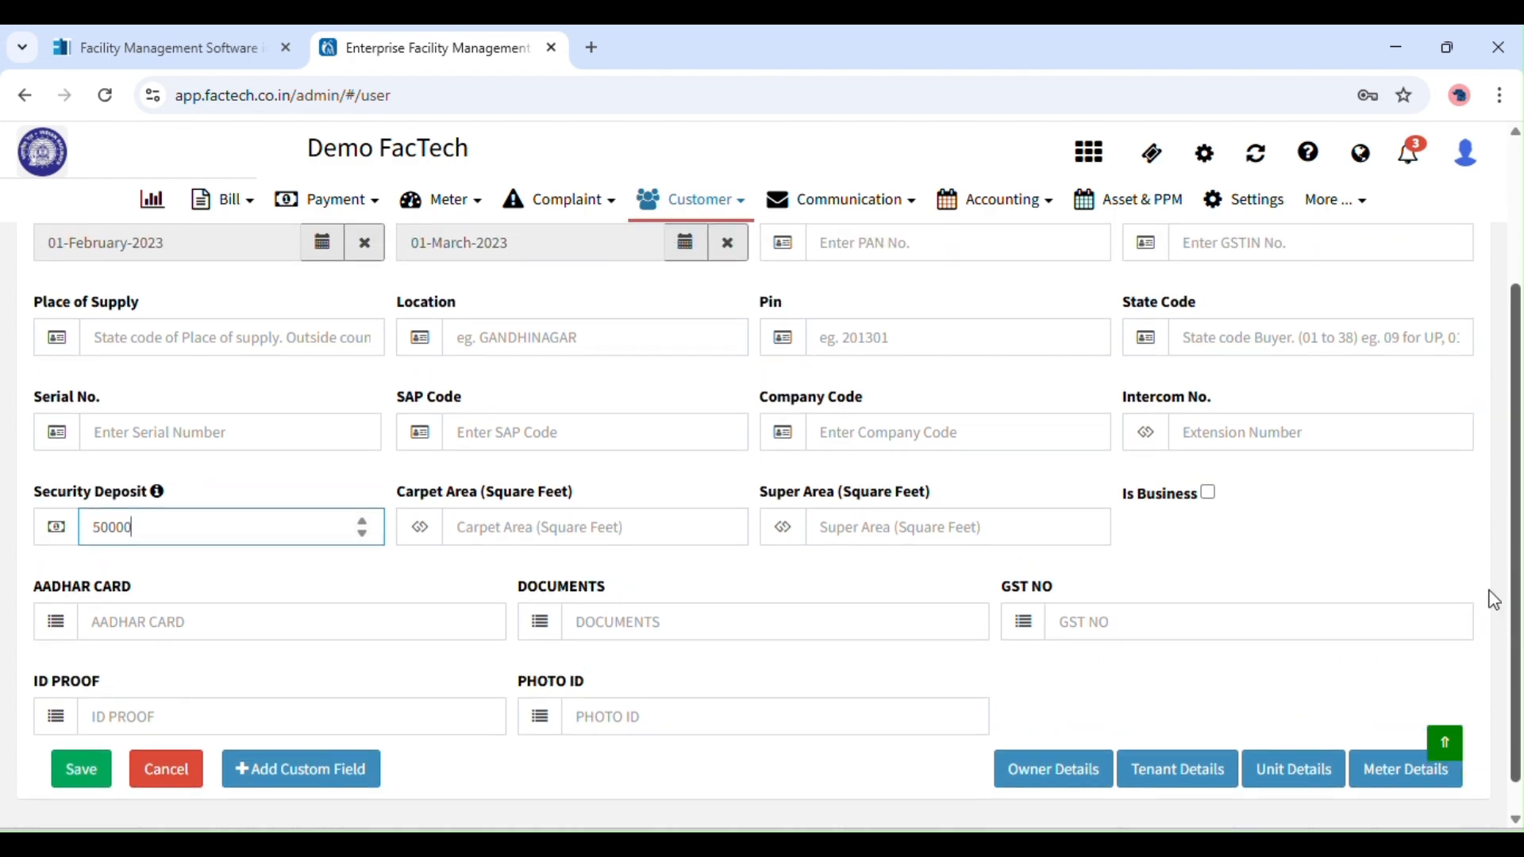
drag(1494, 601, 1489, 594)
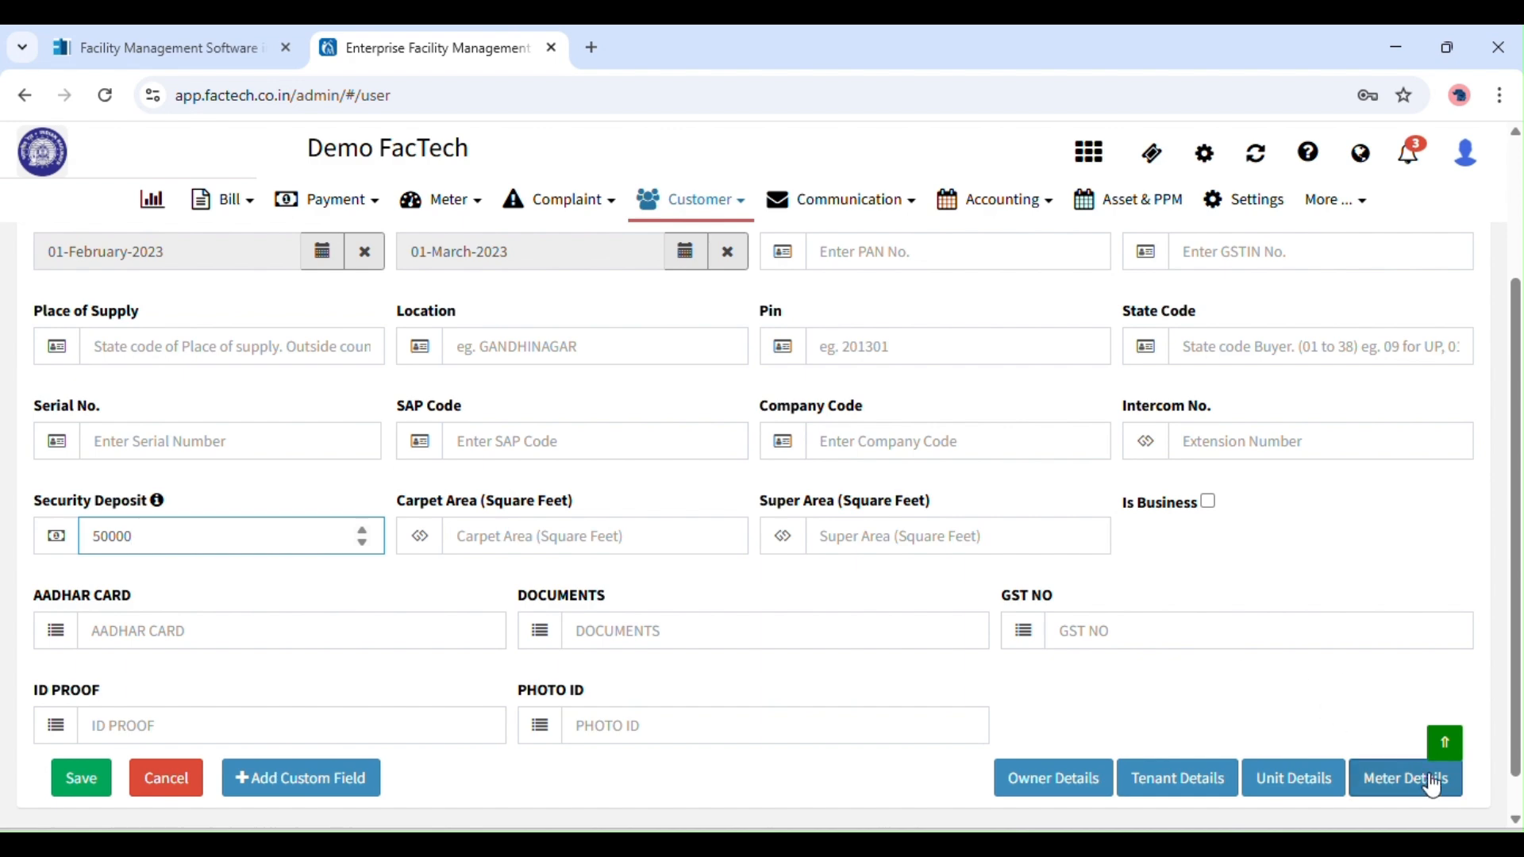
click(1396, 780)
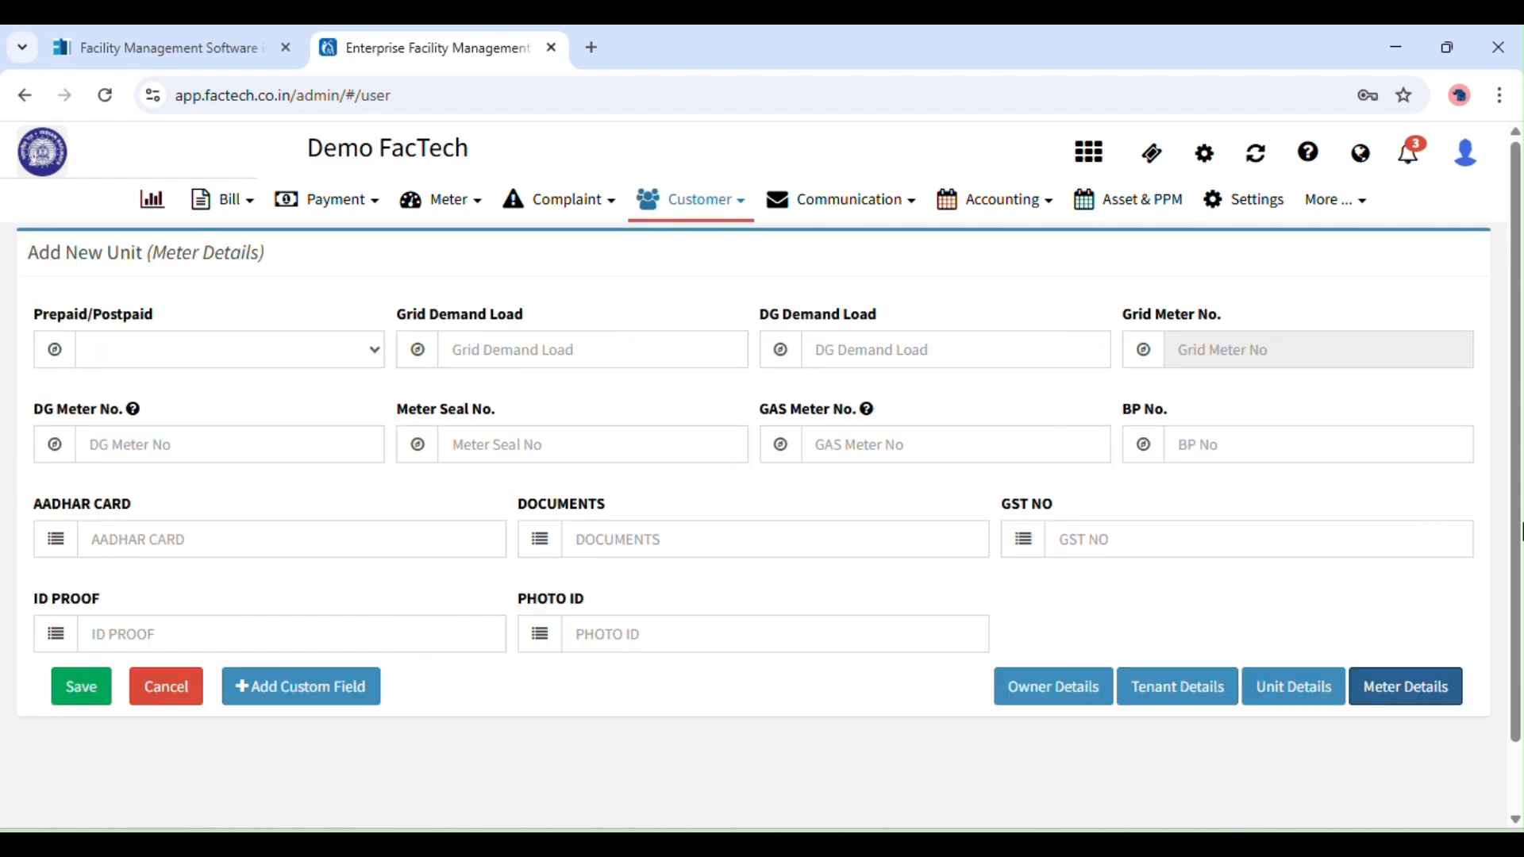
Make the meter Postpaid with a grid demand load of 1000.
click(221, 354)
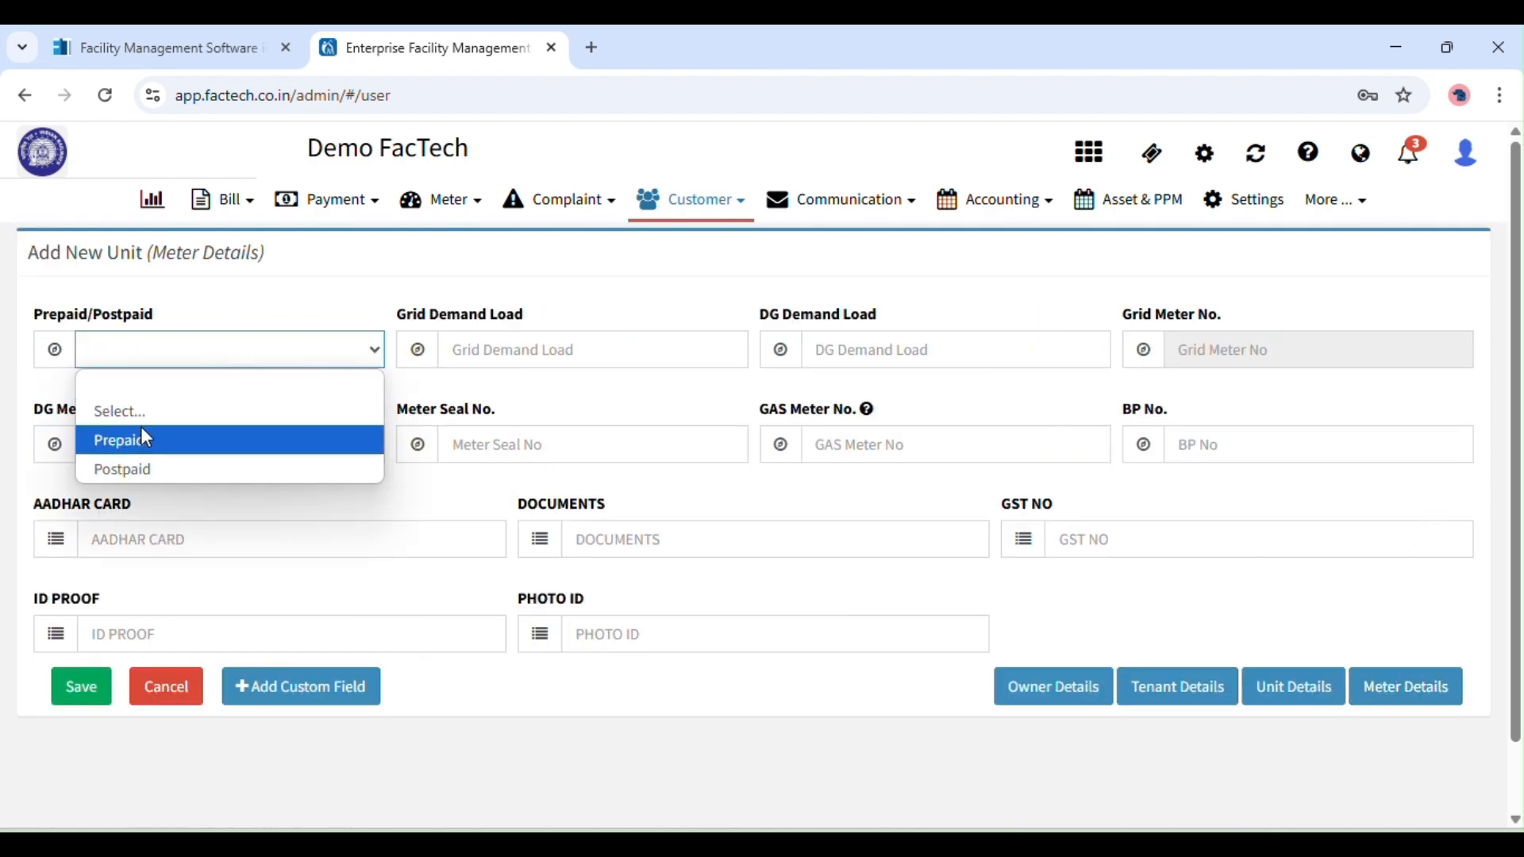
click(140, 468)
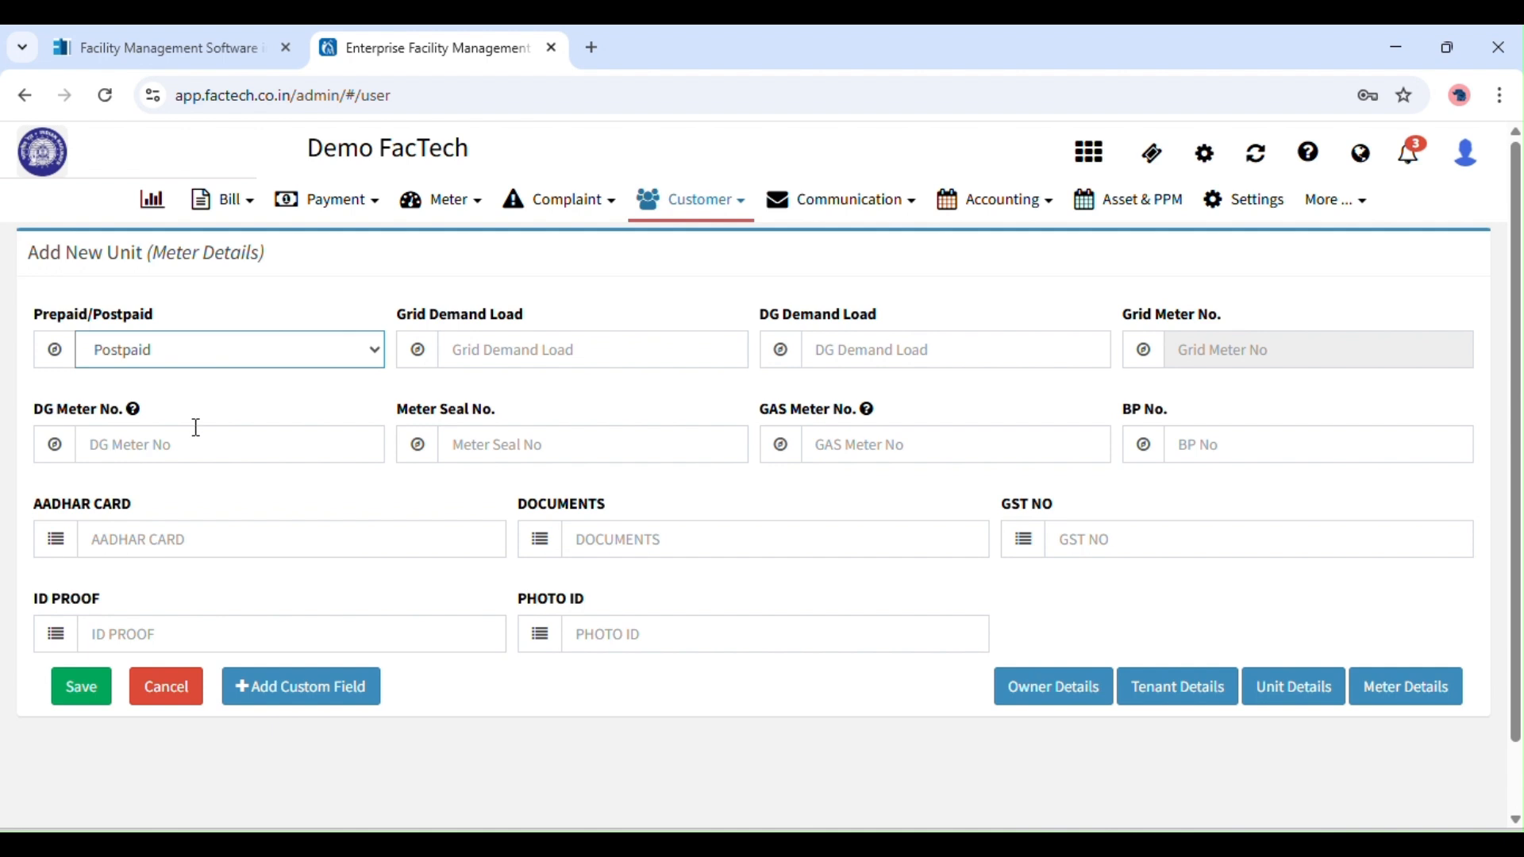
click(537, 336)
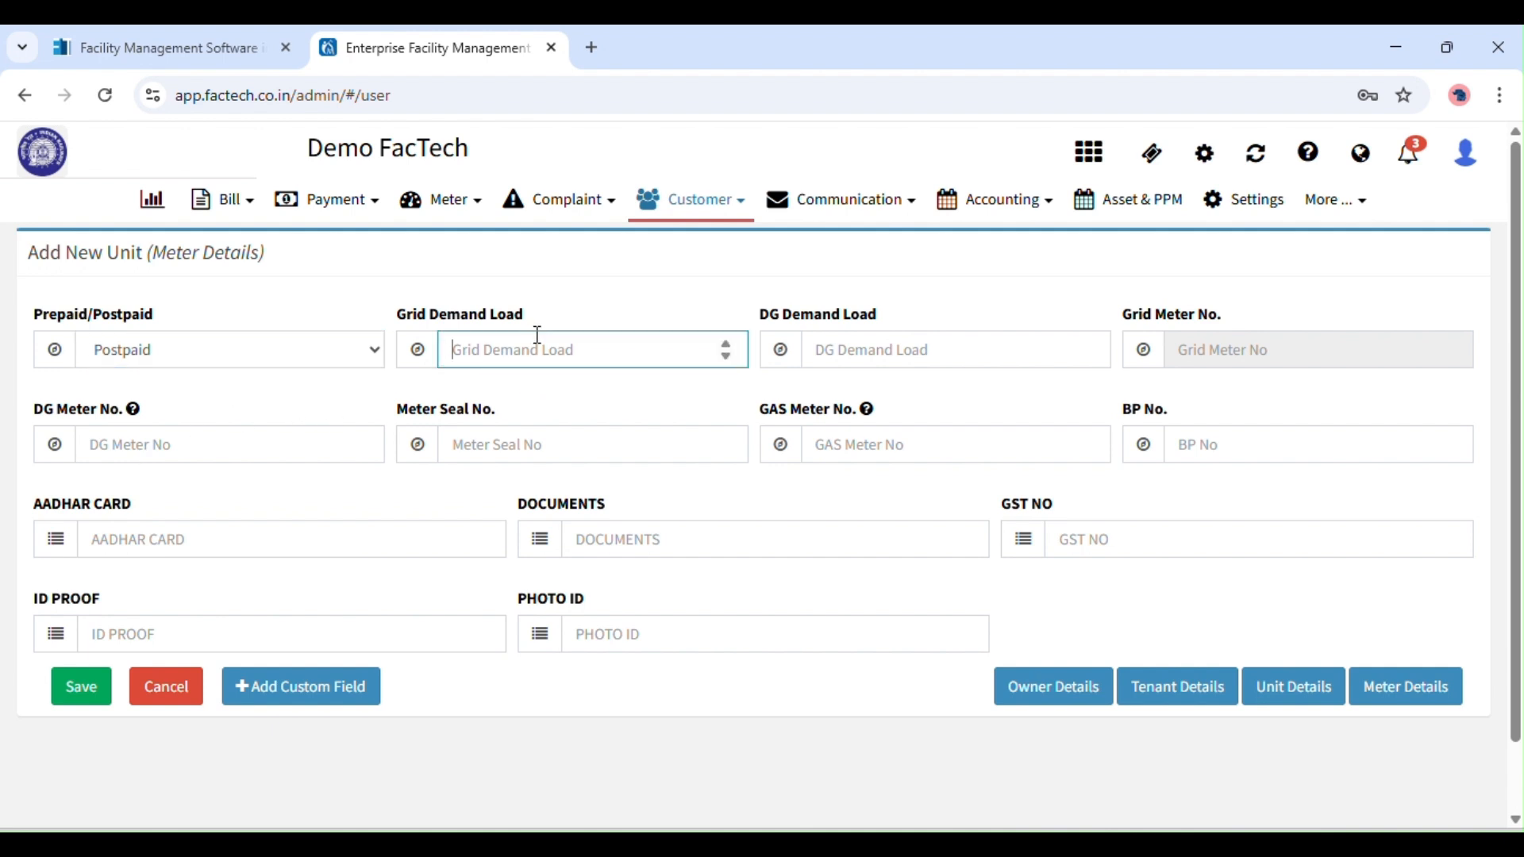
text(1000)
Enter DG demand load 5000 and DG meter number 12339D.
click(818, 331)
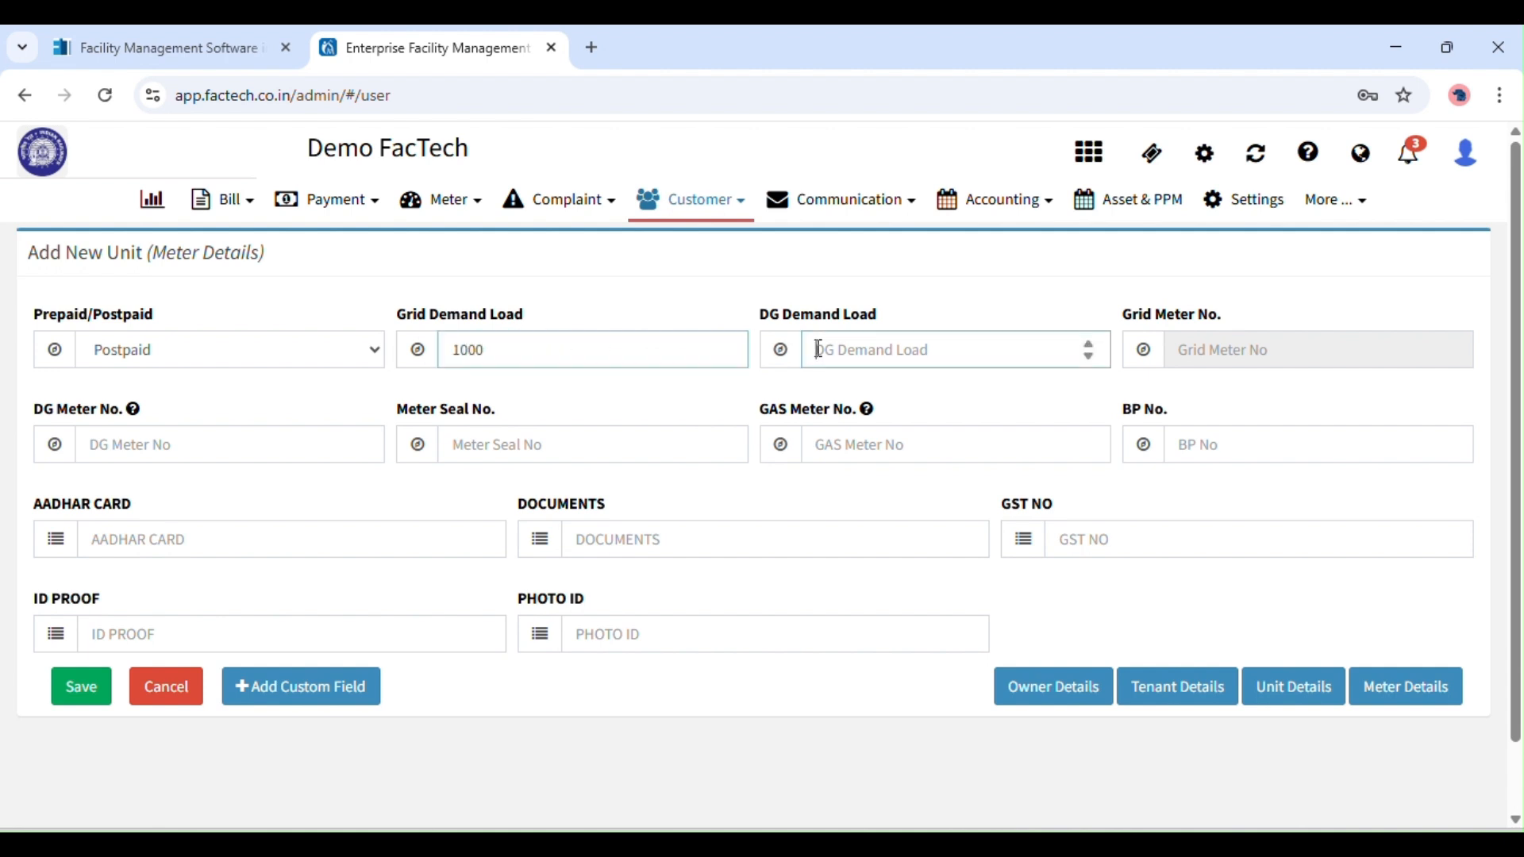
text(500)
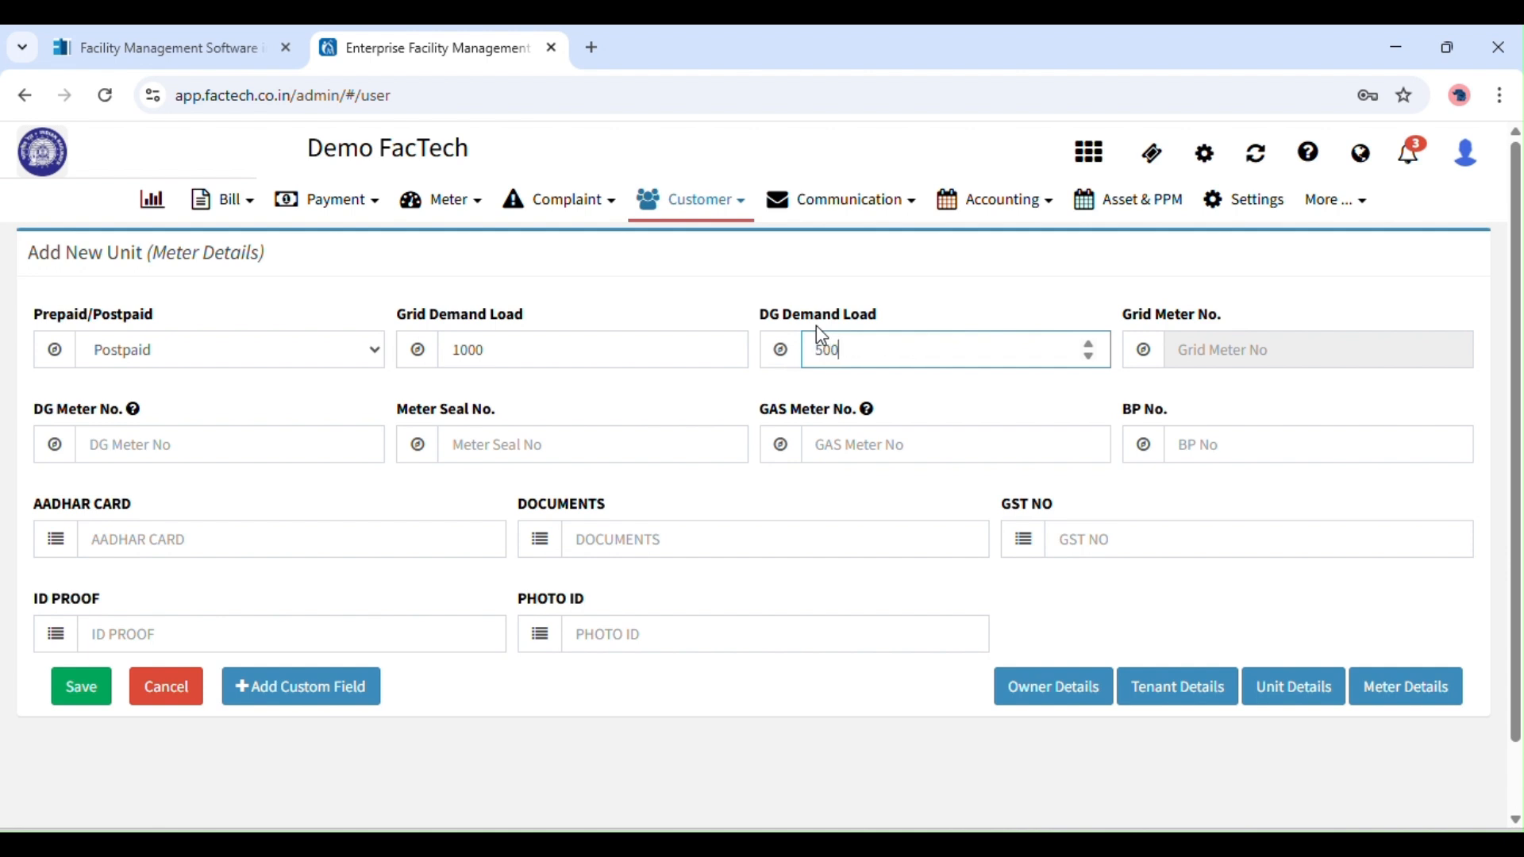
text(0)
click(240, 442)
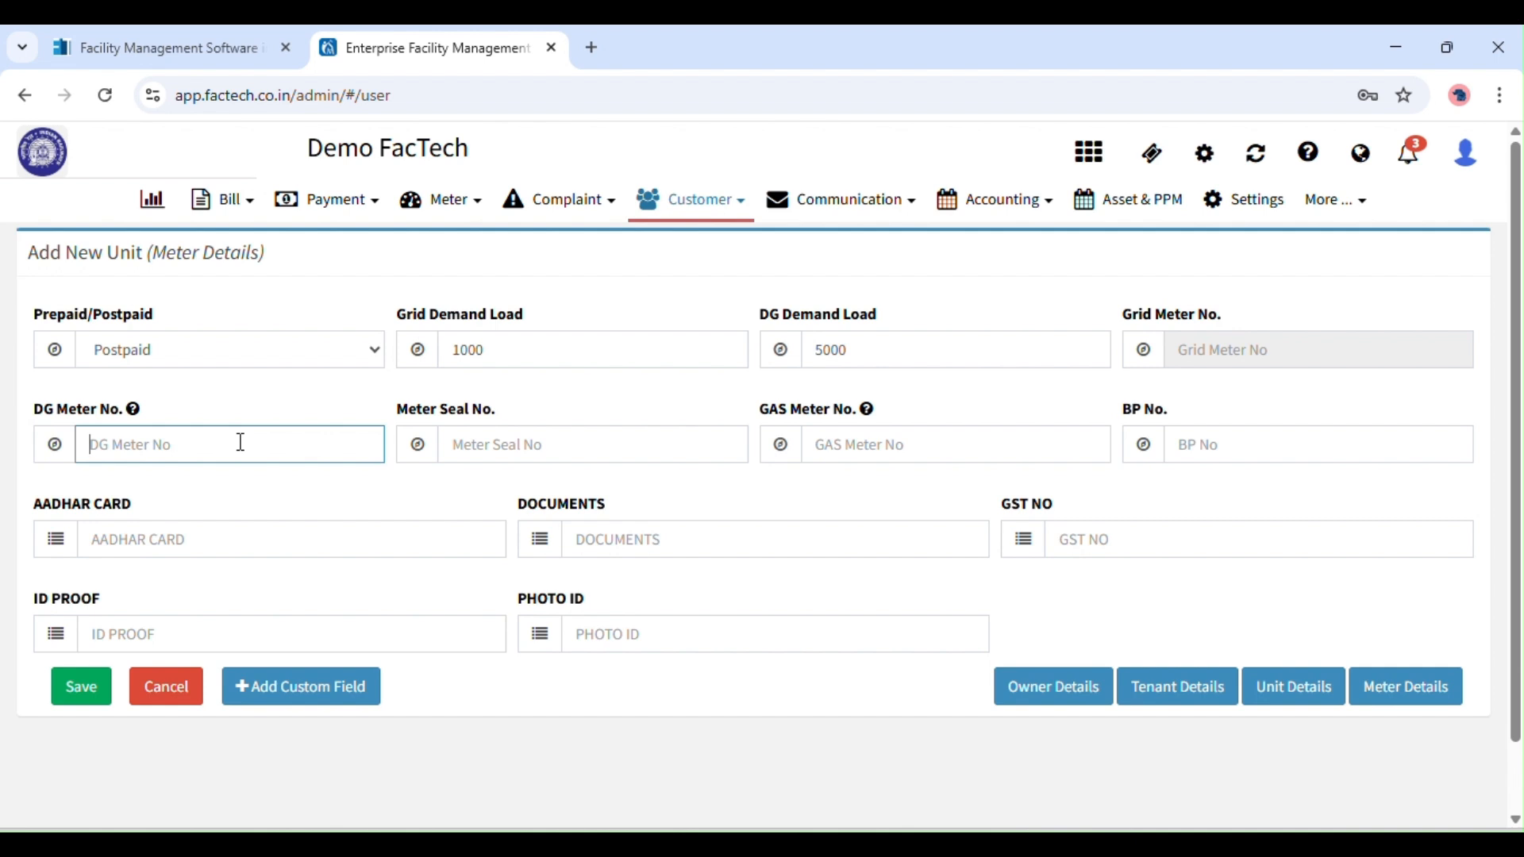
text(12339D)
click(610, 459)
click(875, 454)
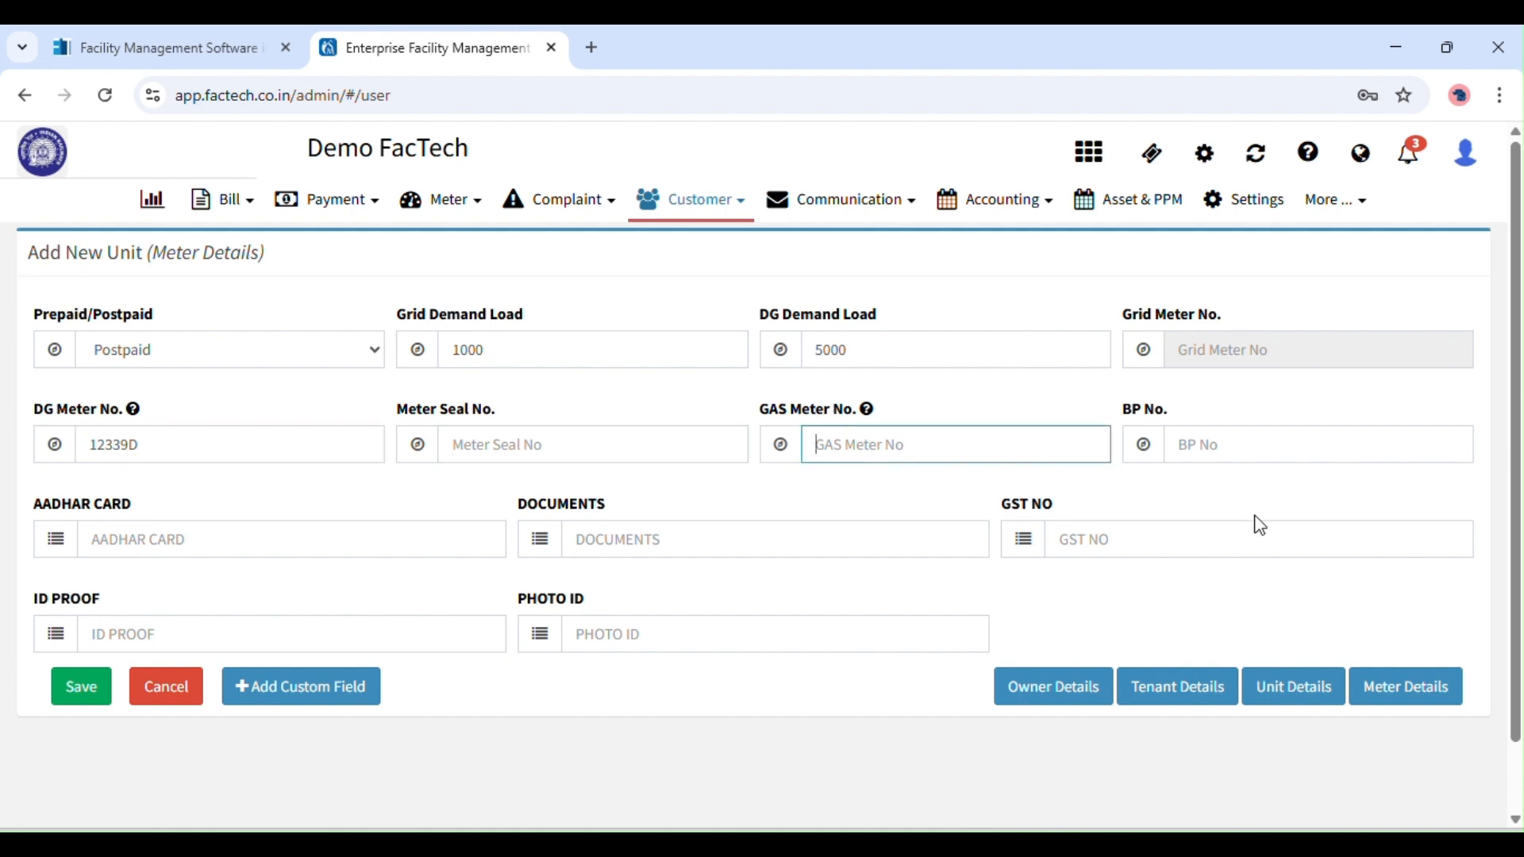
scroll(1516, 475, down, 1)
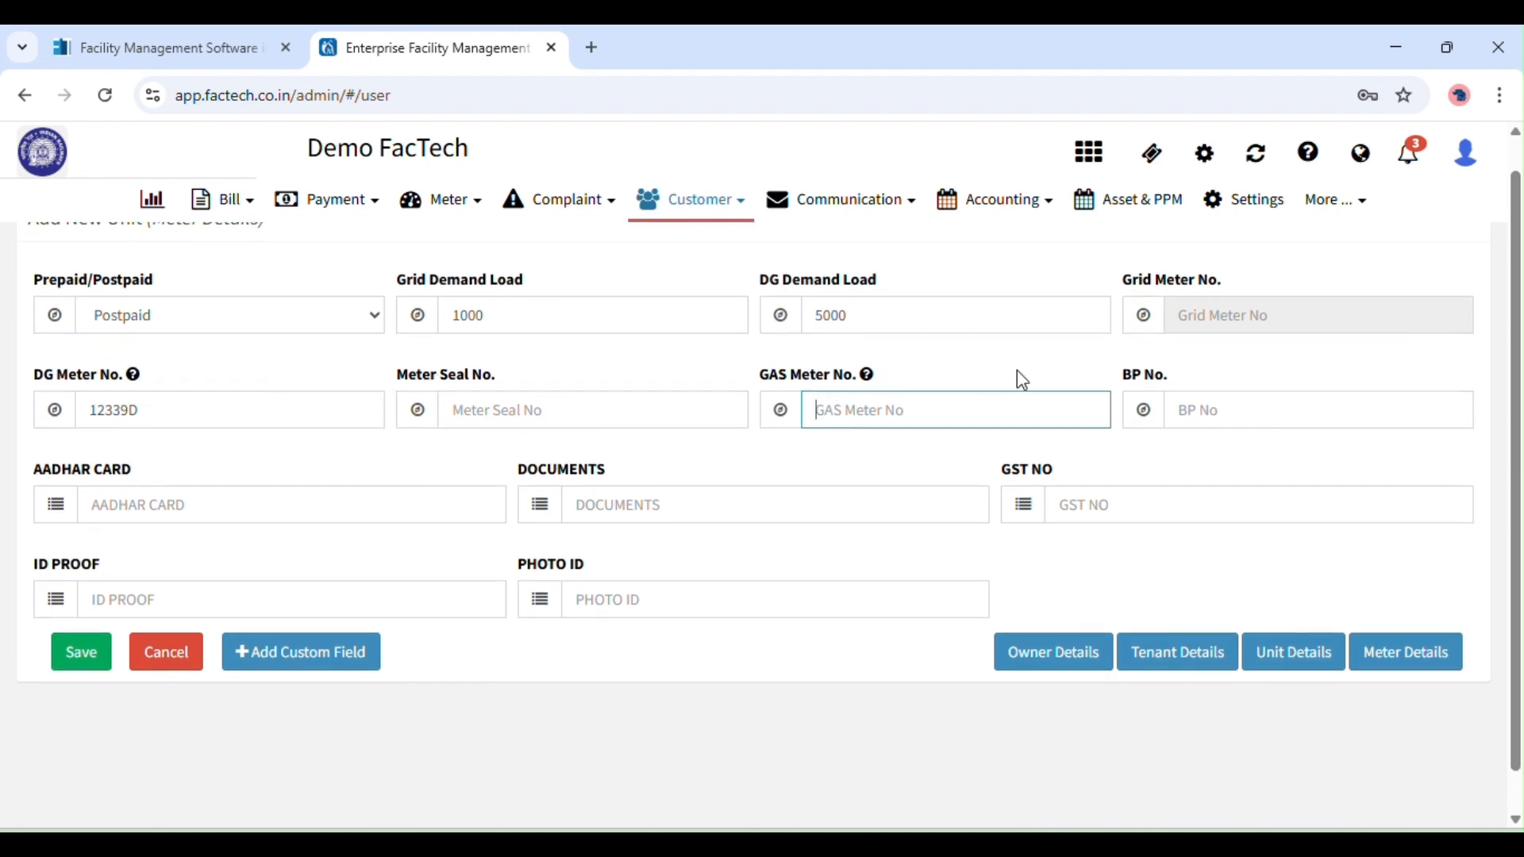
scroll(1517, 476, down, 1)
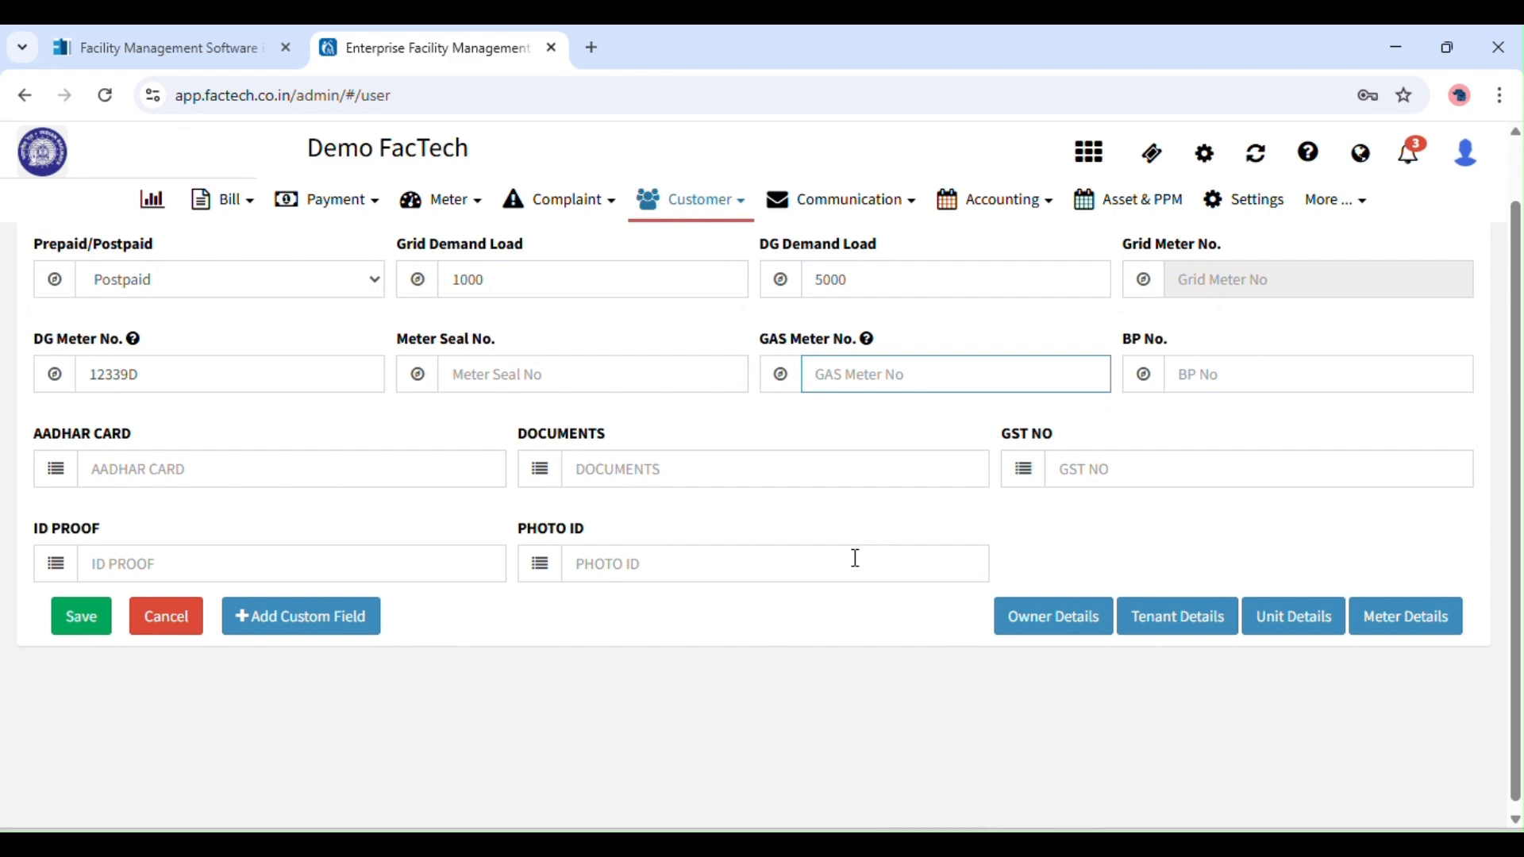
Review the unit, owner and meter details sections of the form.
click(1277, 627)
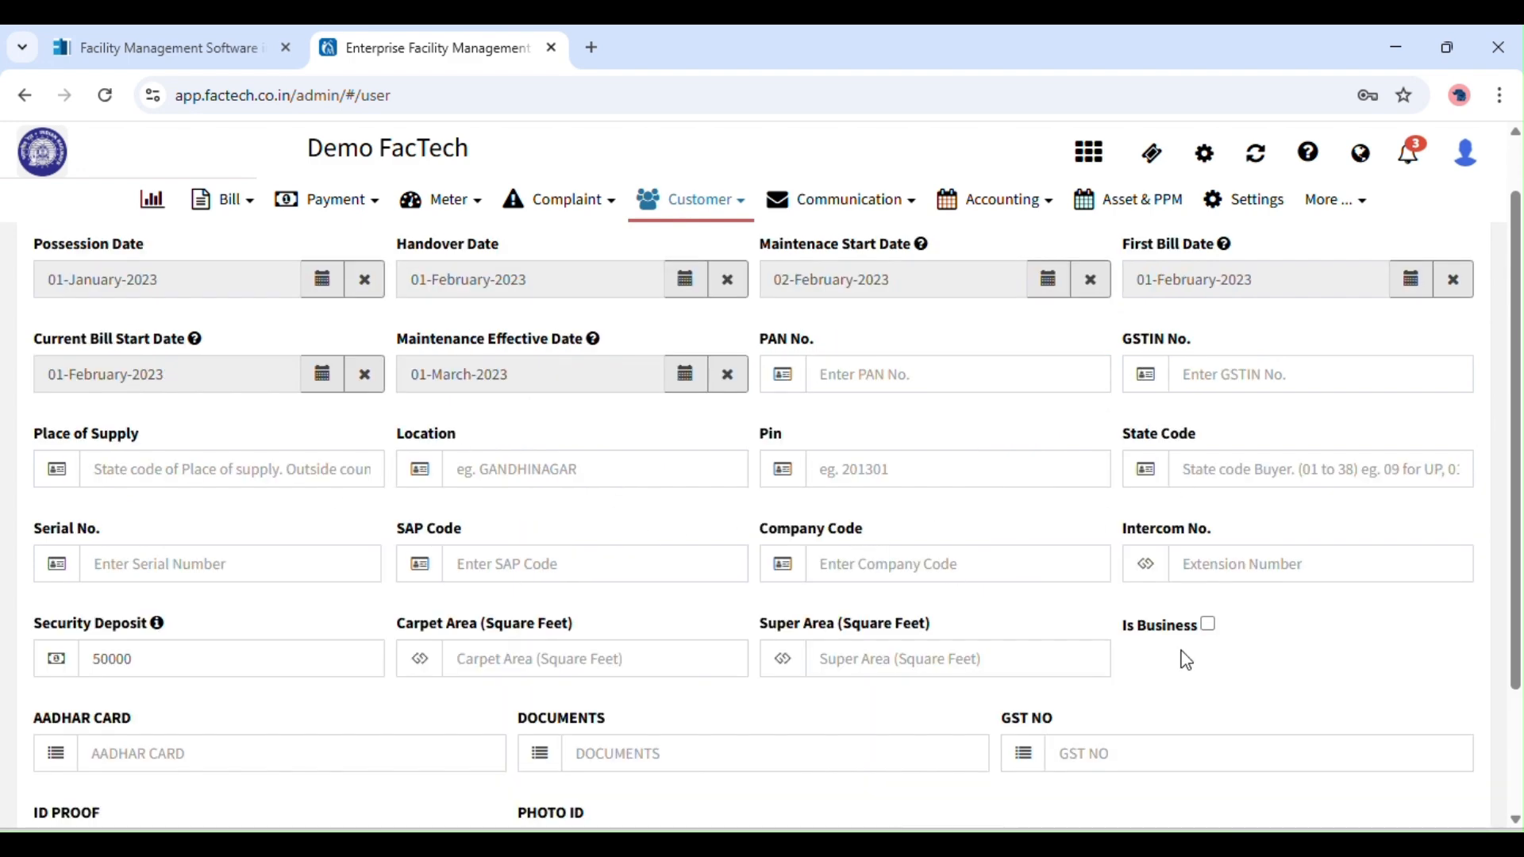
scroll(1516, 483, down, 3)
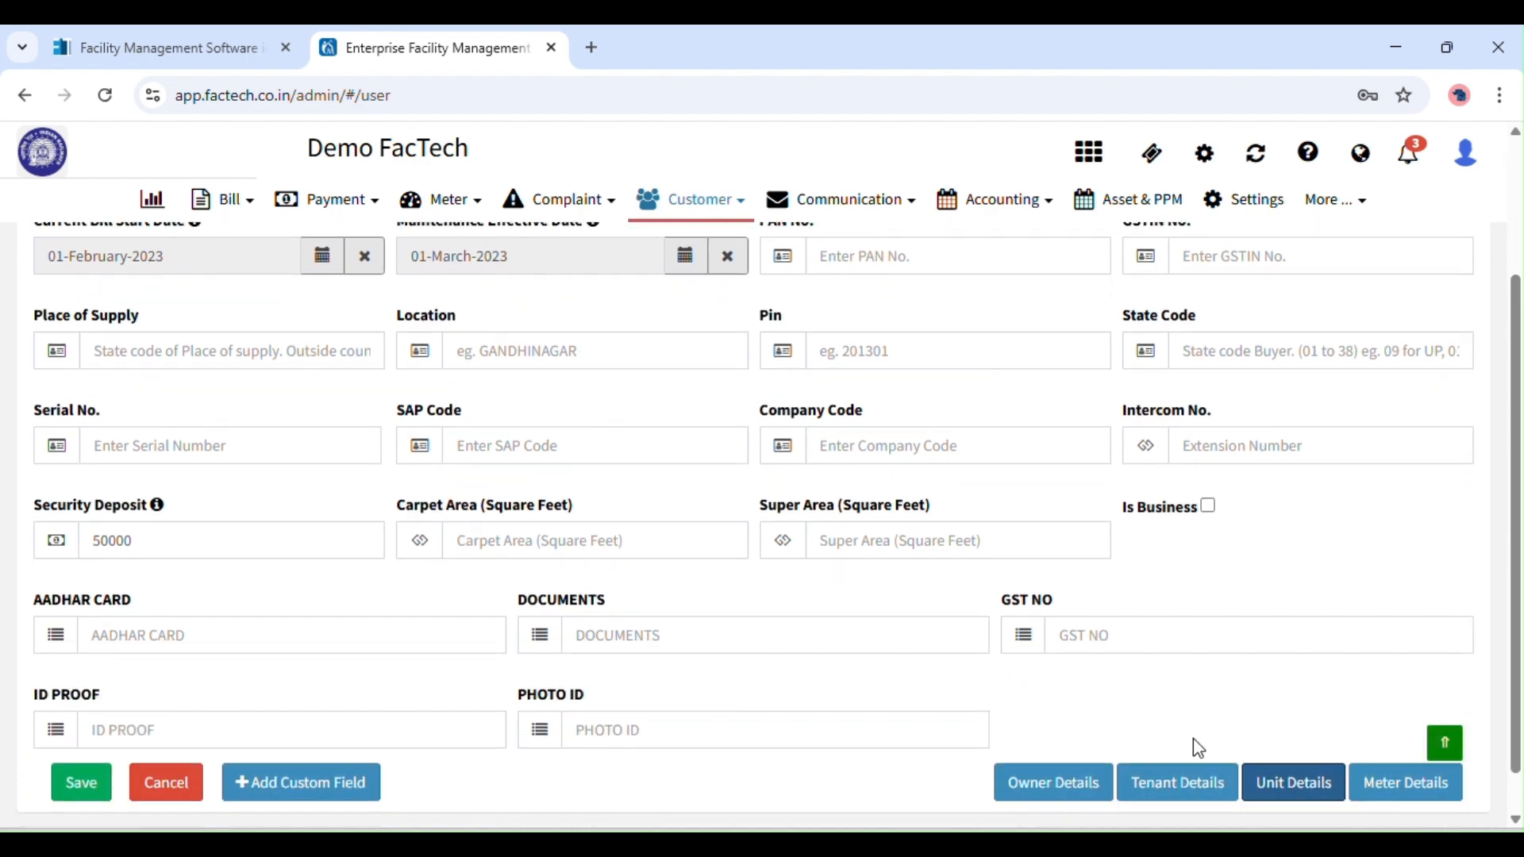
click(1089, 782)
scroll(1518, 540, up, 2)
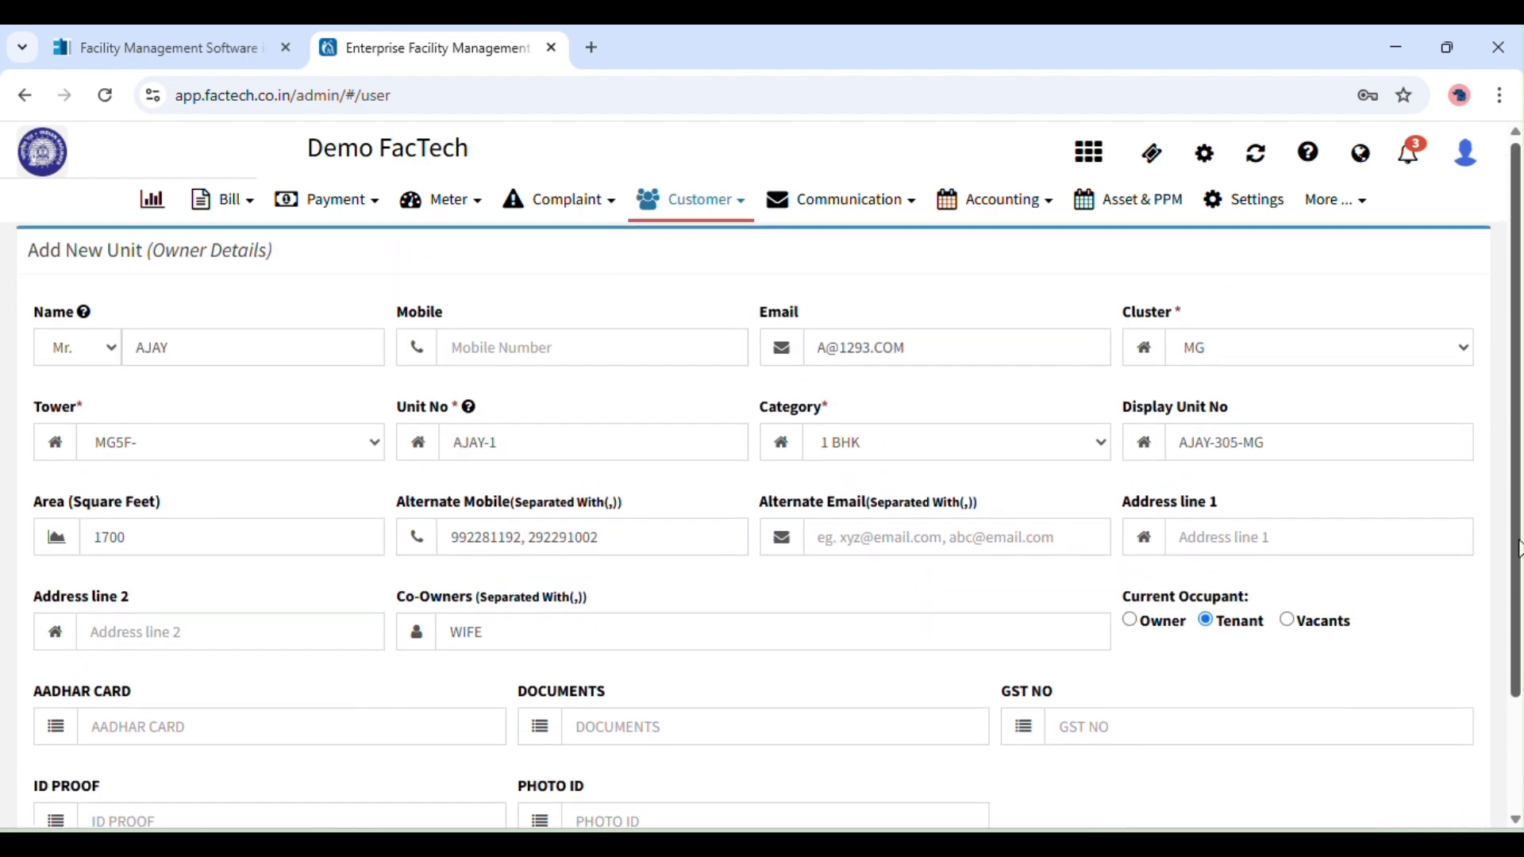
scroll(1464, 709, down, 2)
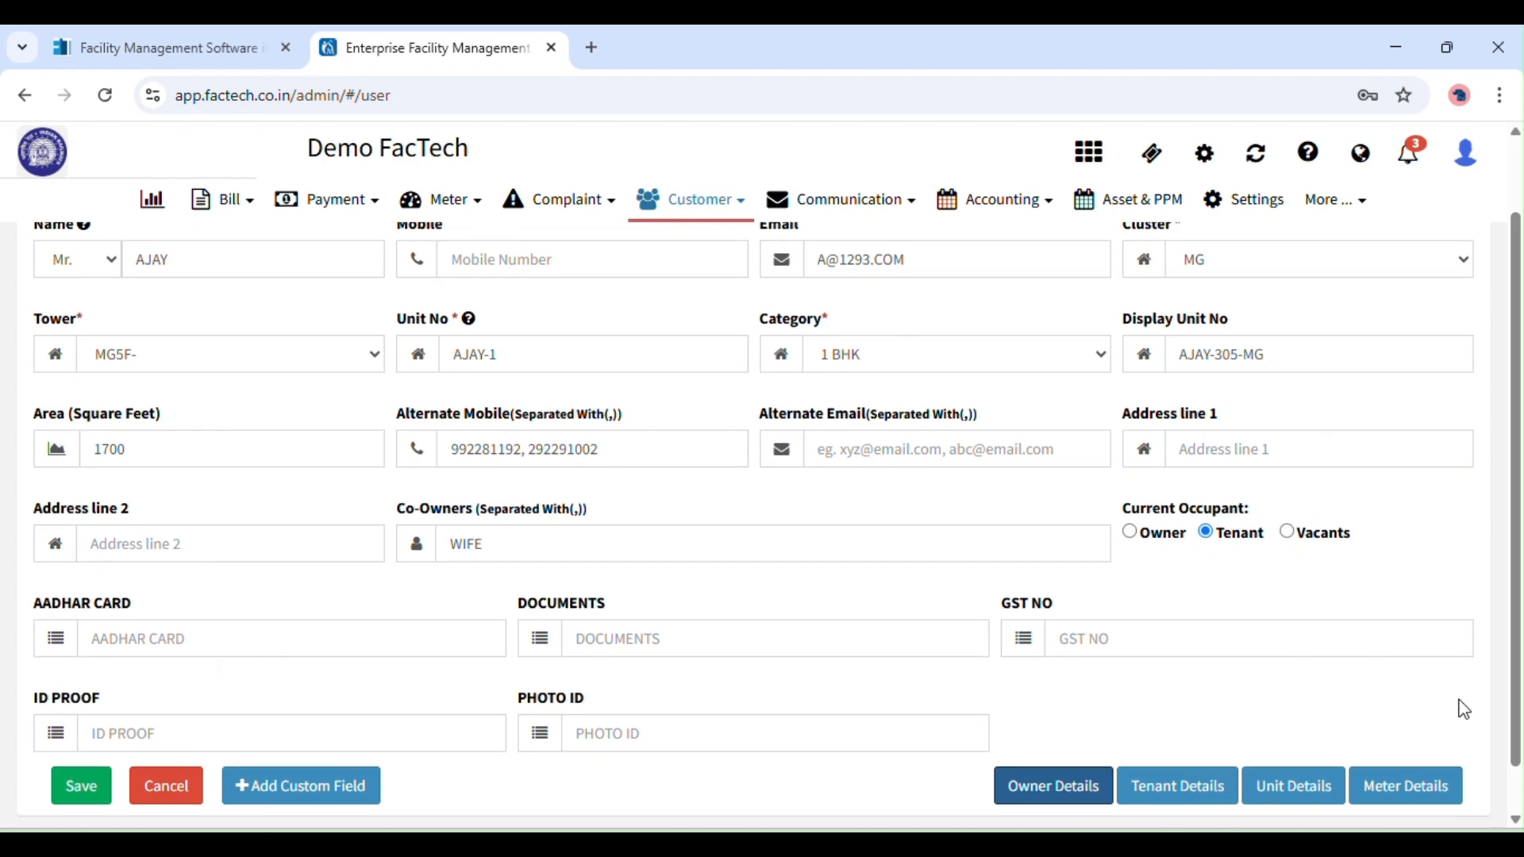
click(1383, 775)
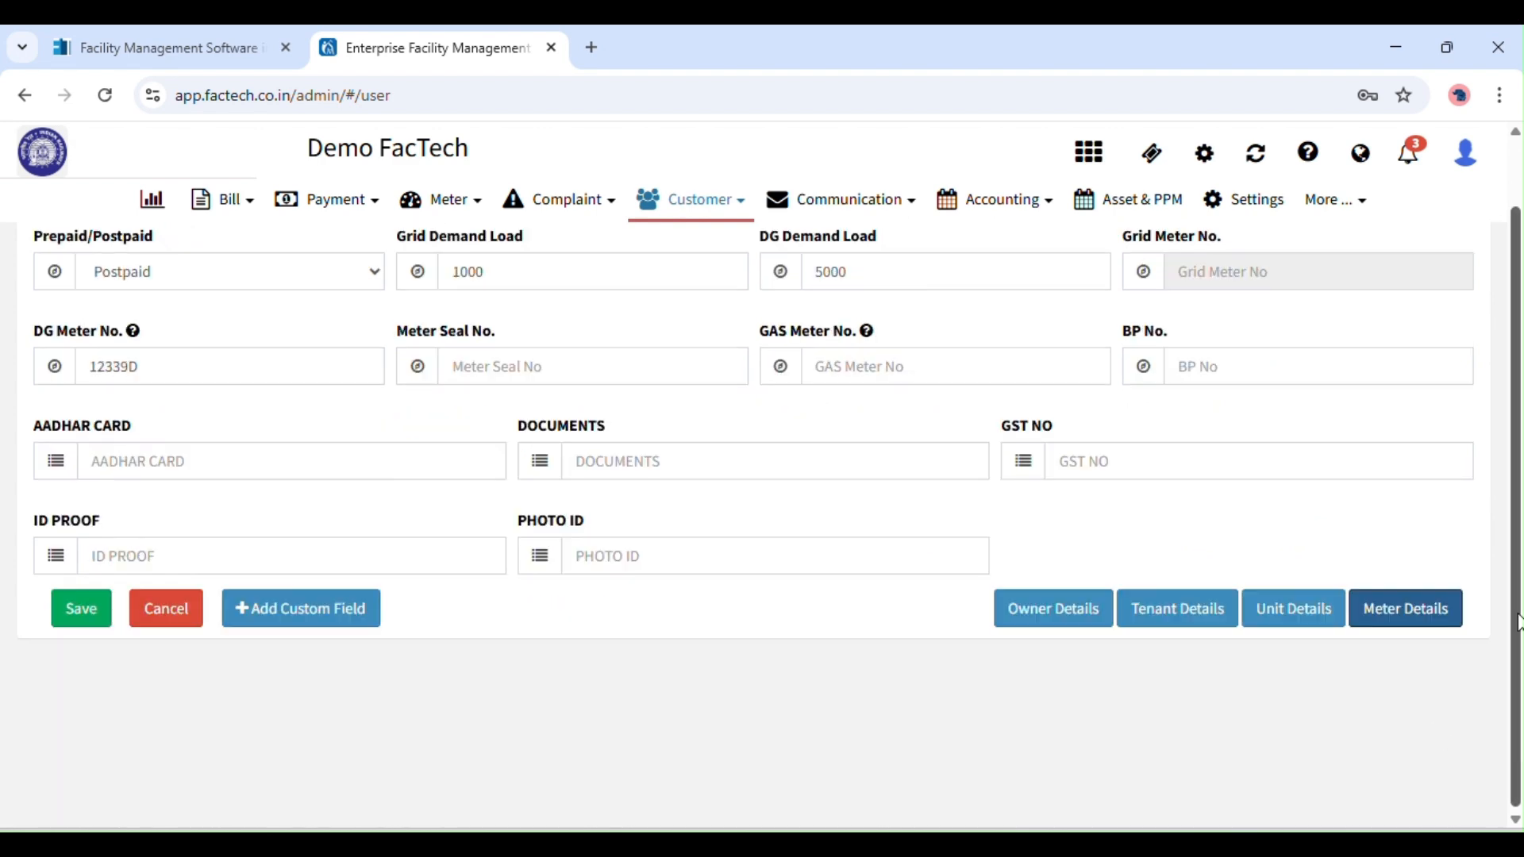
scroll(1513, 528, up, 1)
Save the new unit despite the duplicate-unit warning and reload the customer list.
click(80, 688)
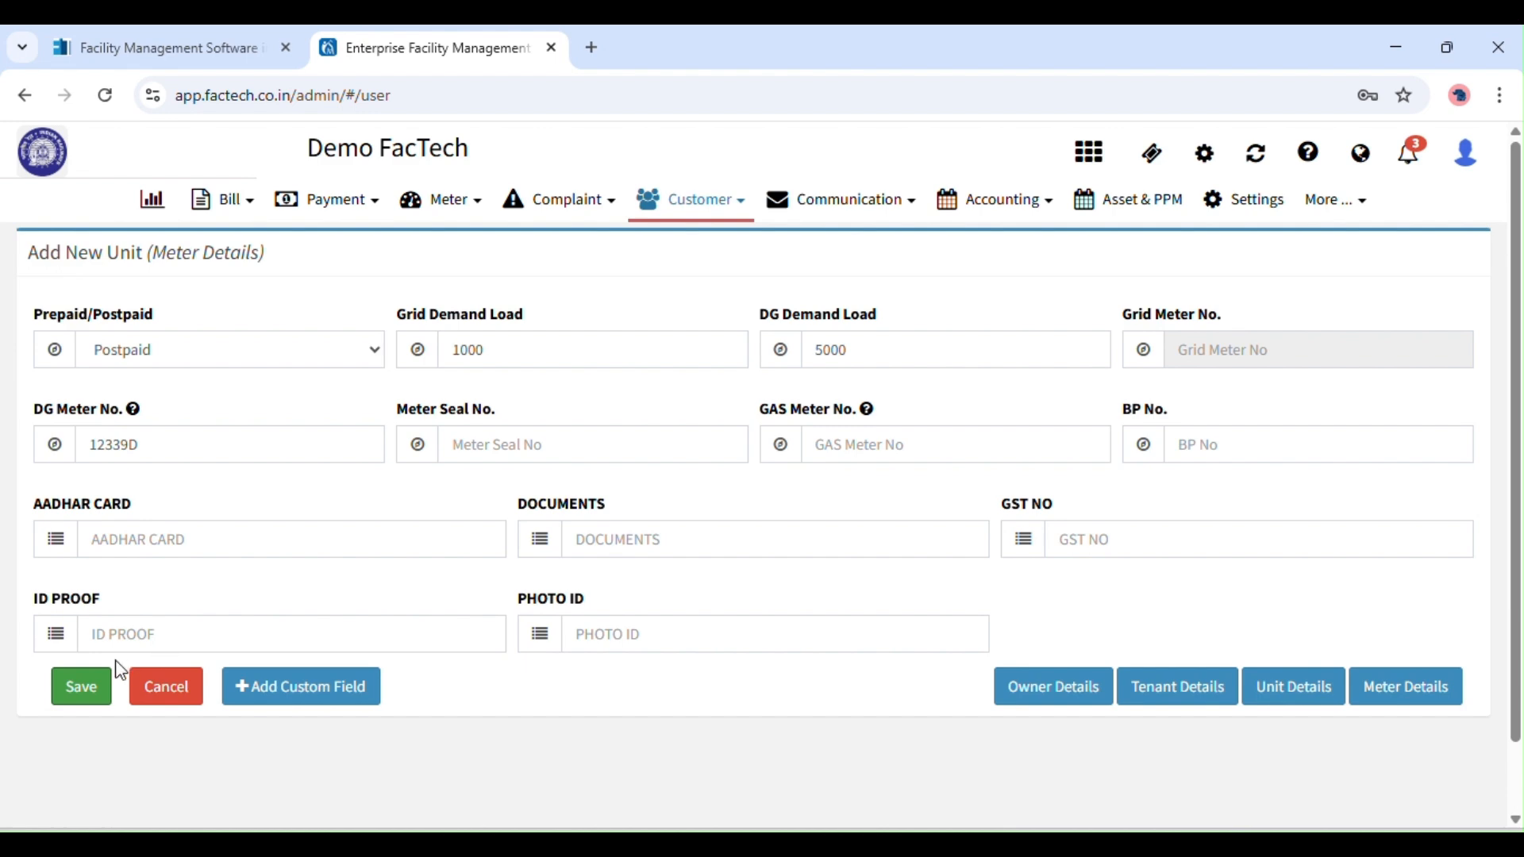
click(80, 701)
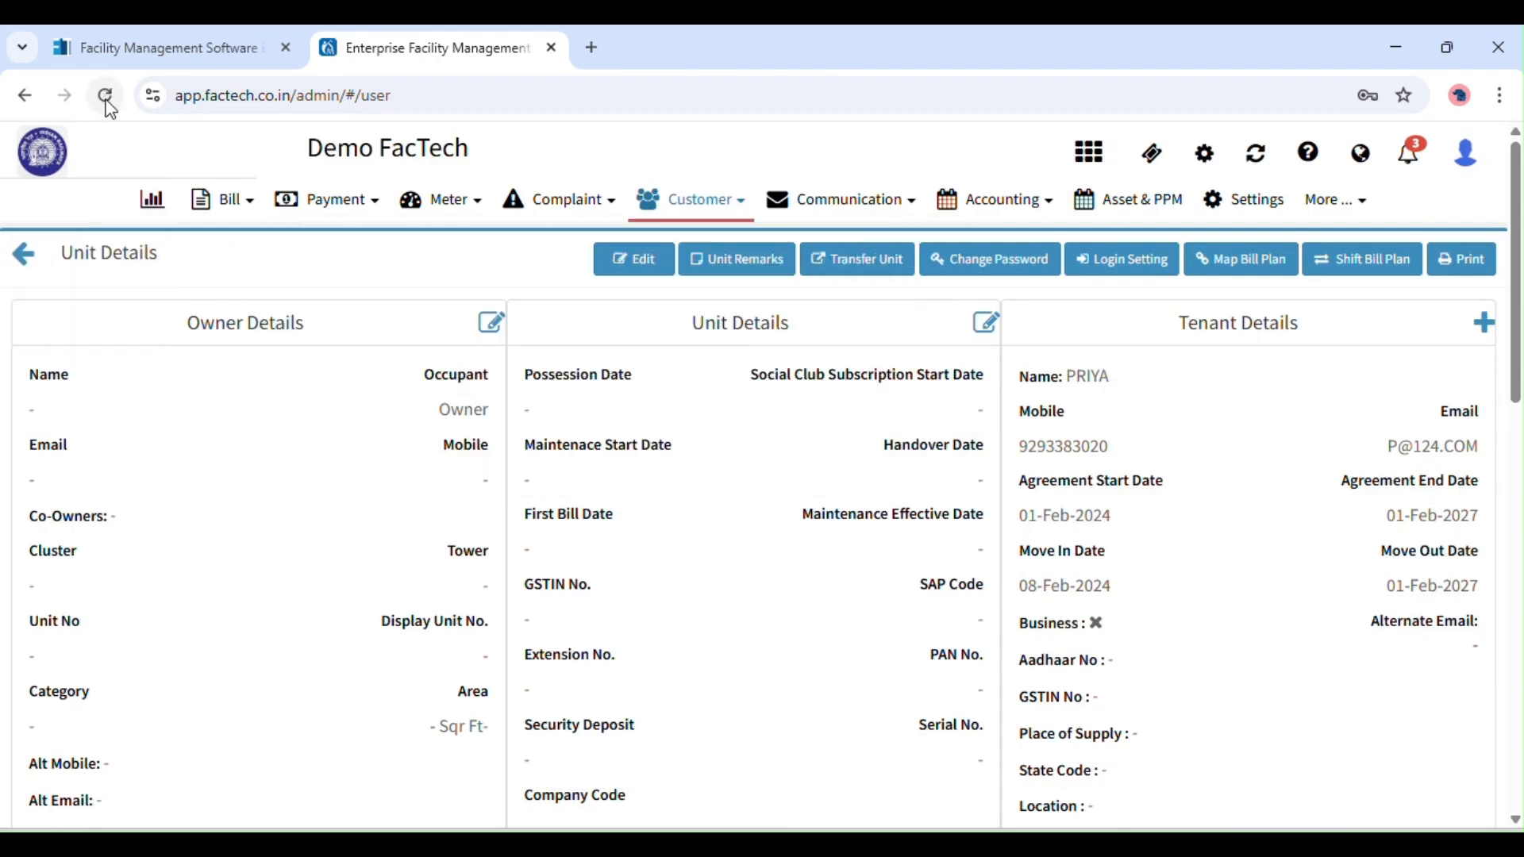
click(106, 95)
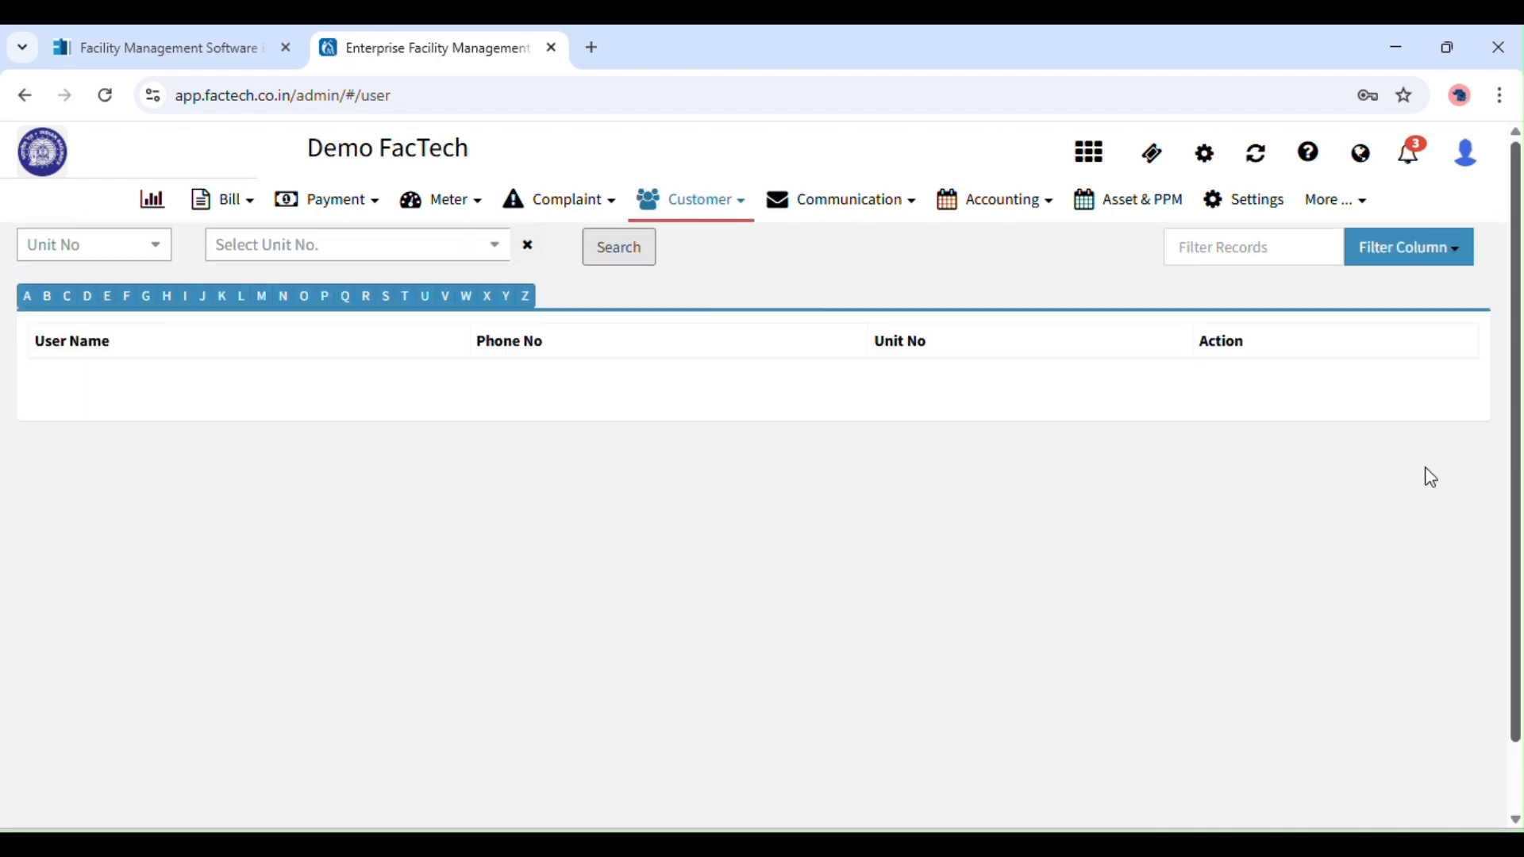
List customers starting with A, go to the last page and open the new unit's details.
click(27, 296)
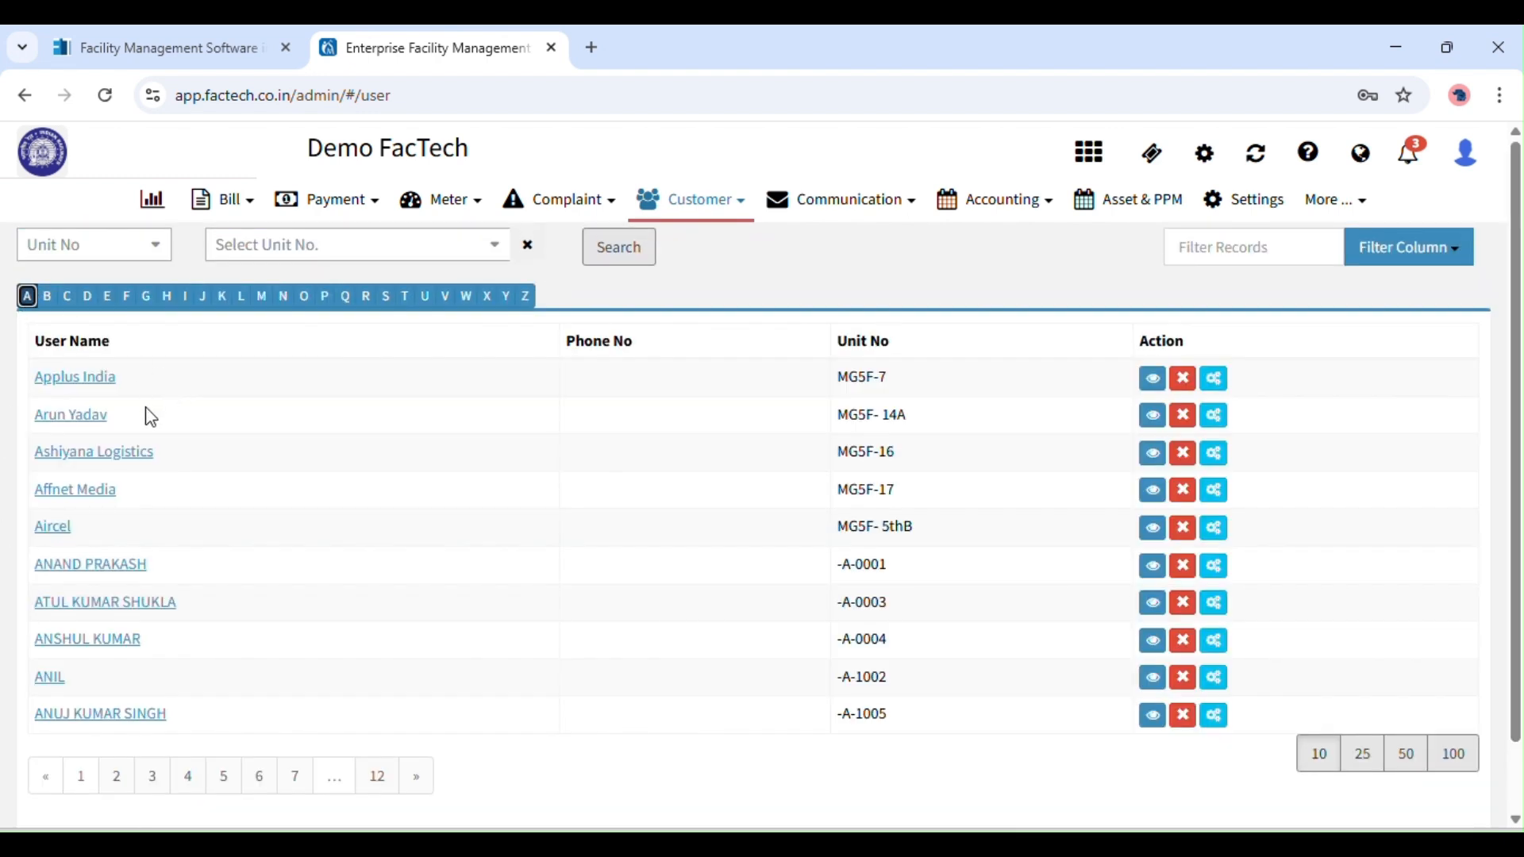
click(385, 782)
click(67, 451)
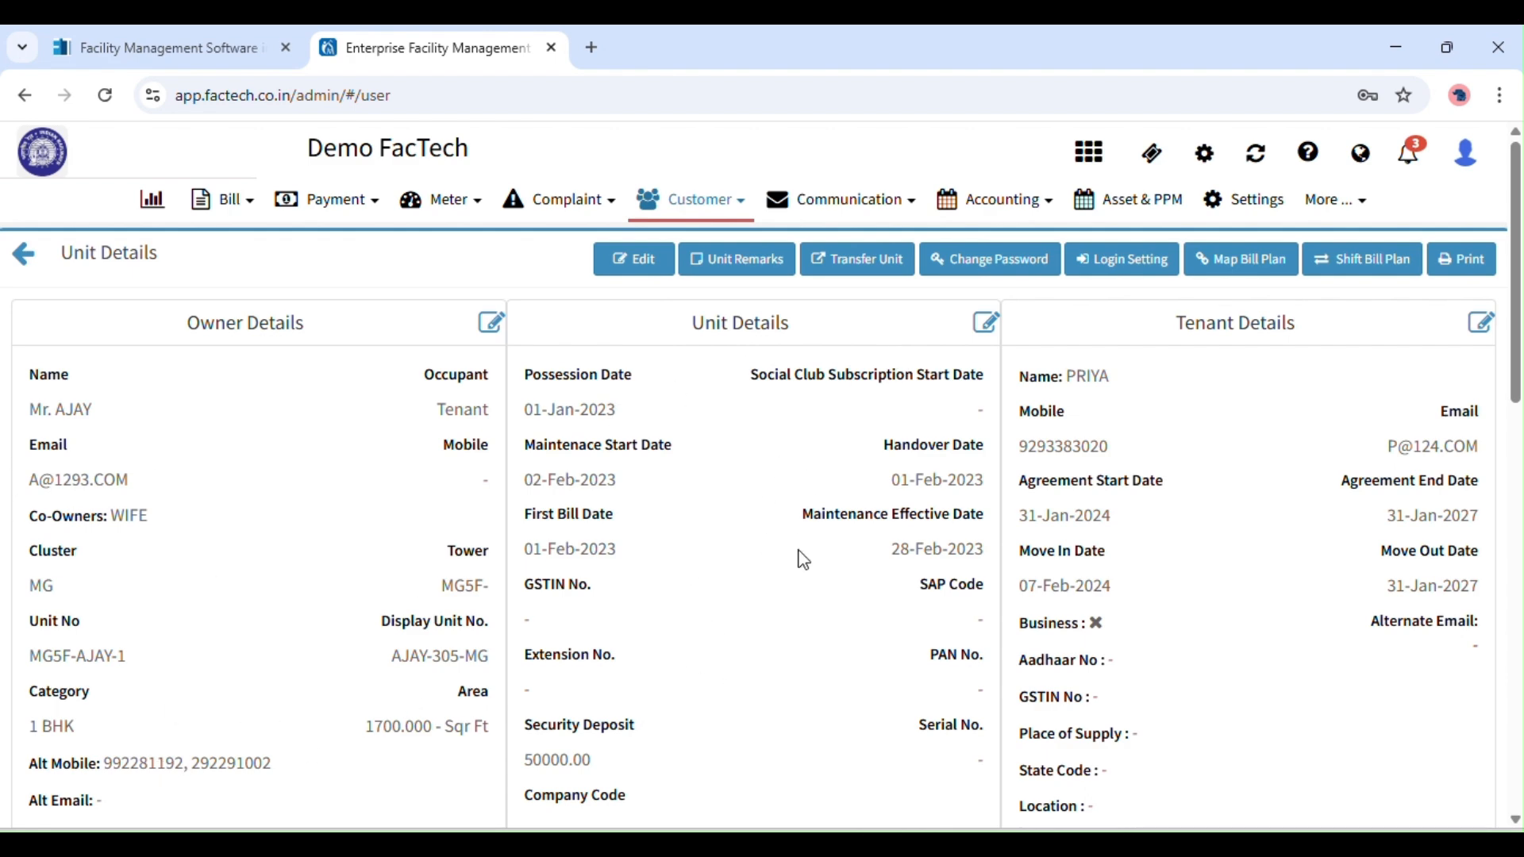
drag(1518, 373, 1519, 311)
Add PQ as a new cluster in the society configuration settings.
click(1245, 199)
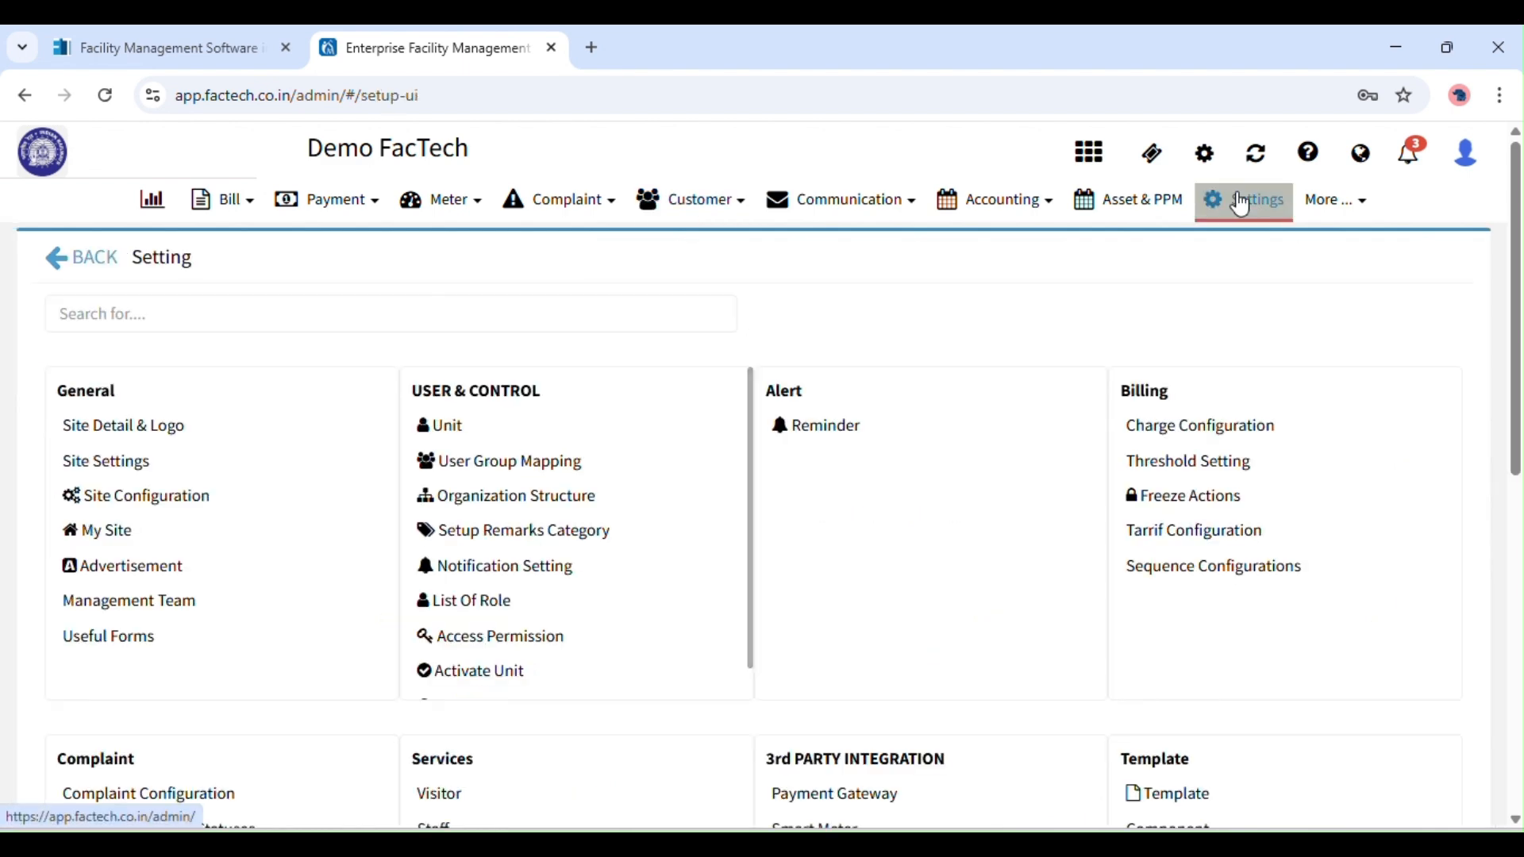
click(204, 510)
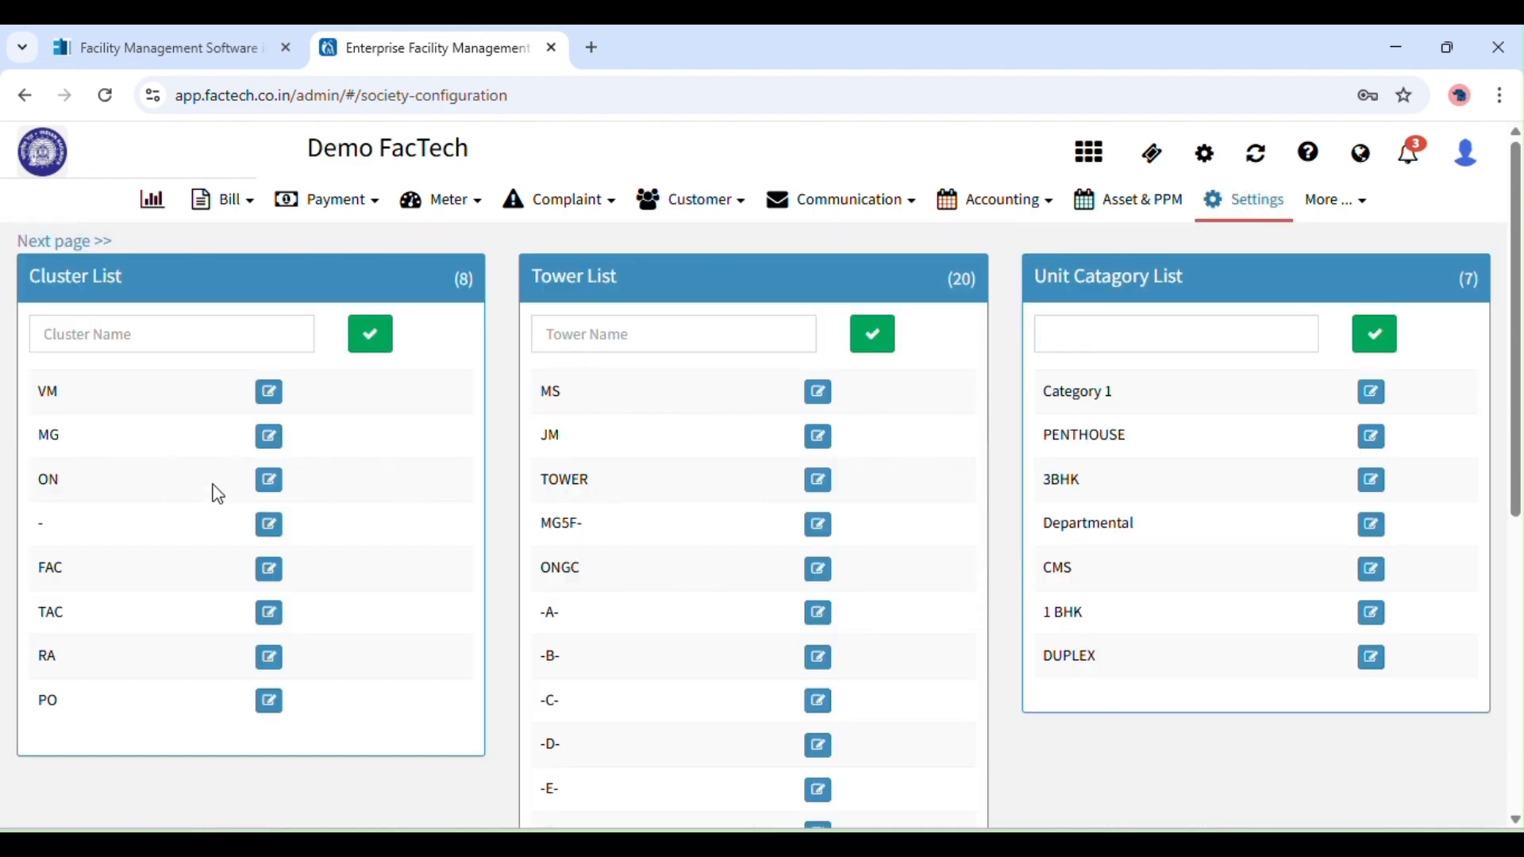
click(128, 321)
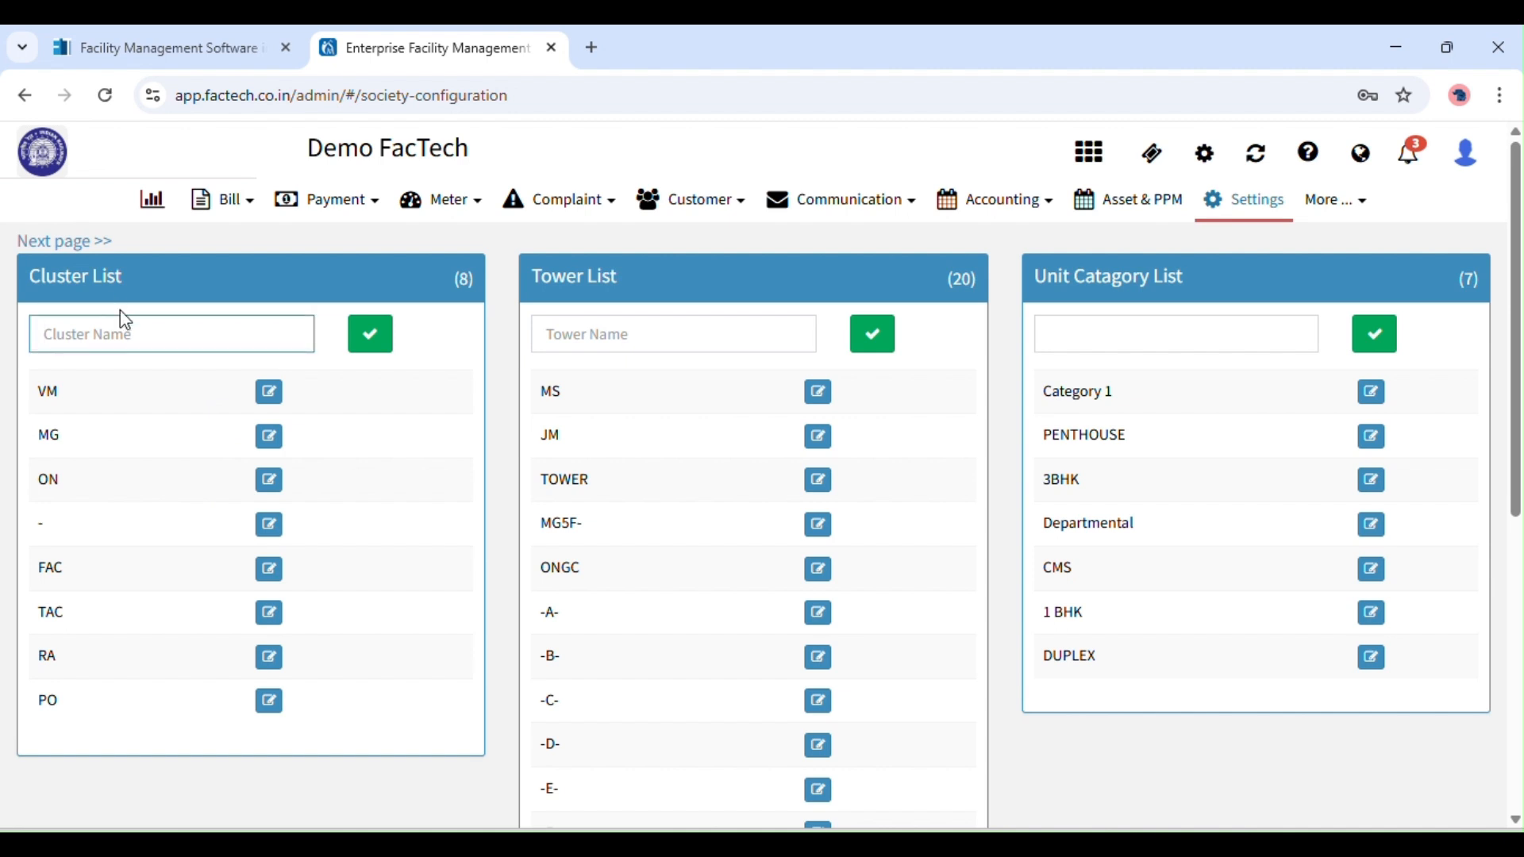
text(PQ)
click(370, 337)
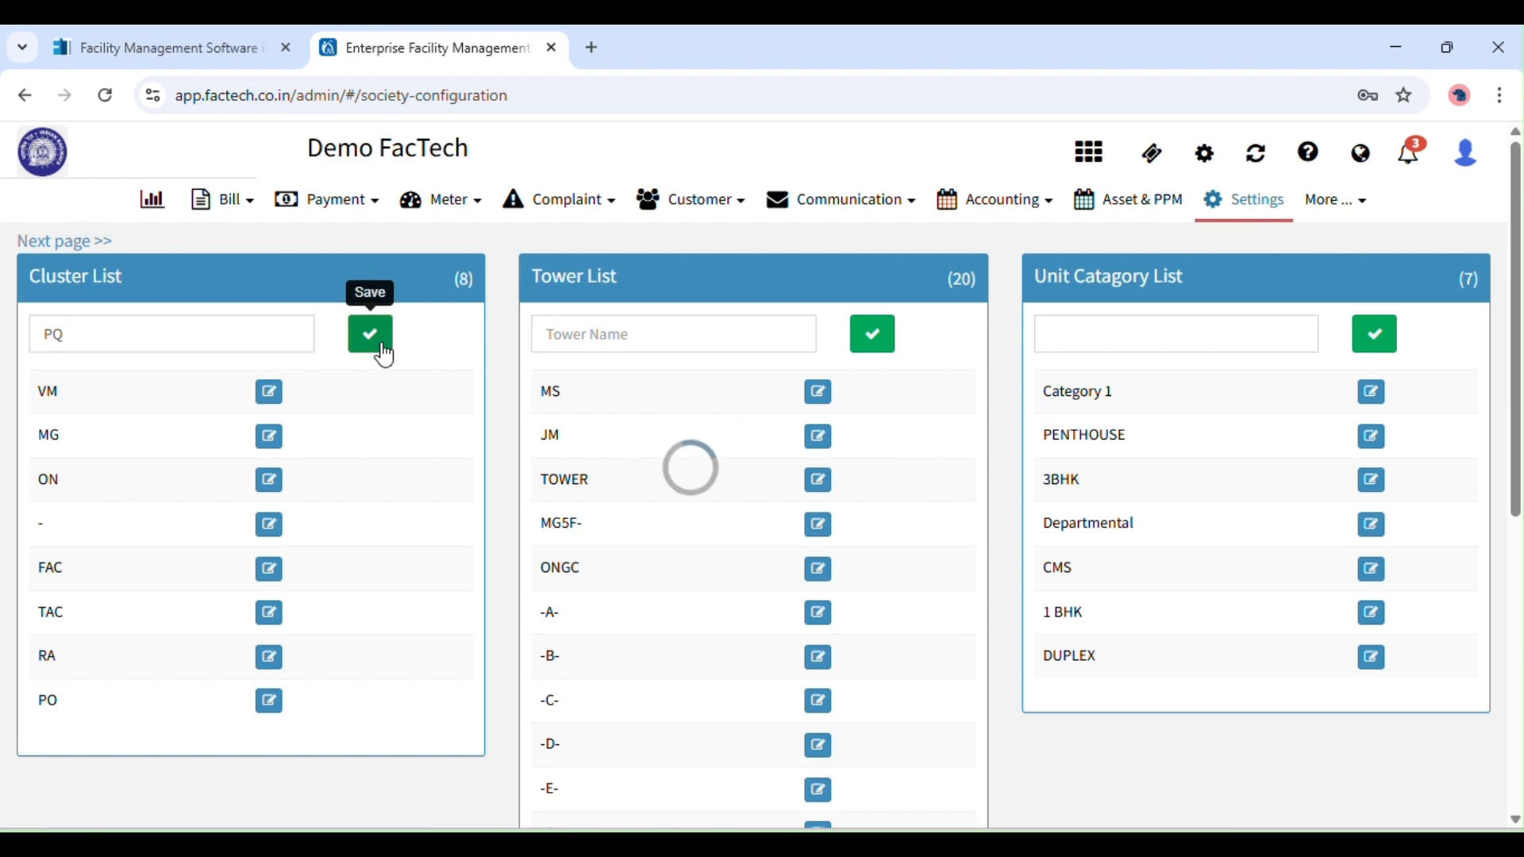
double_click(1038, 198)
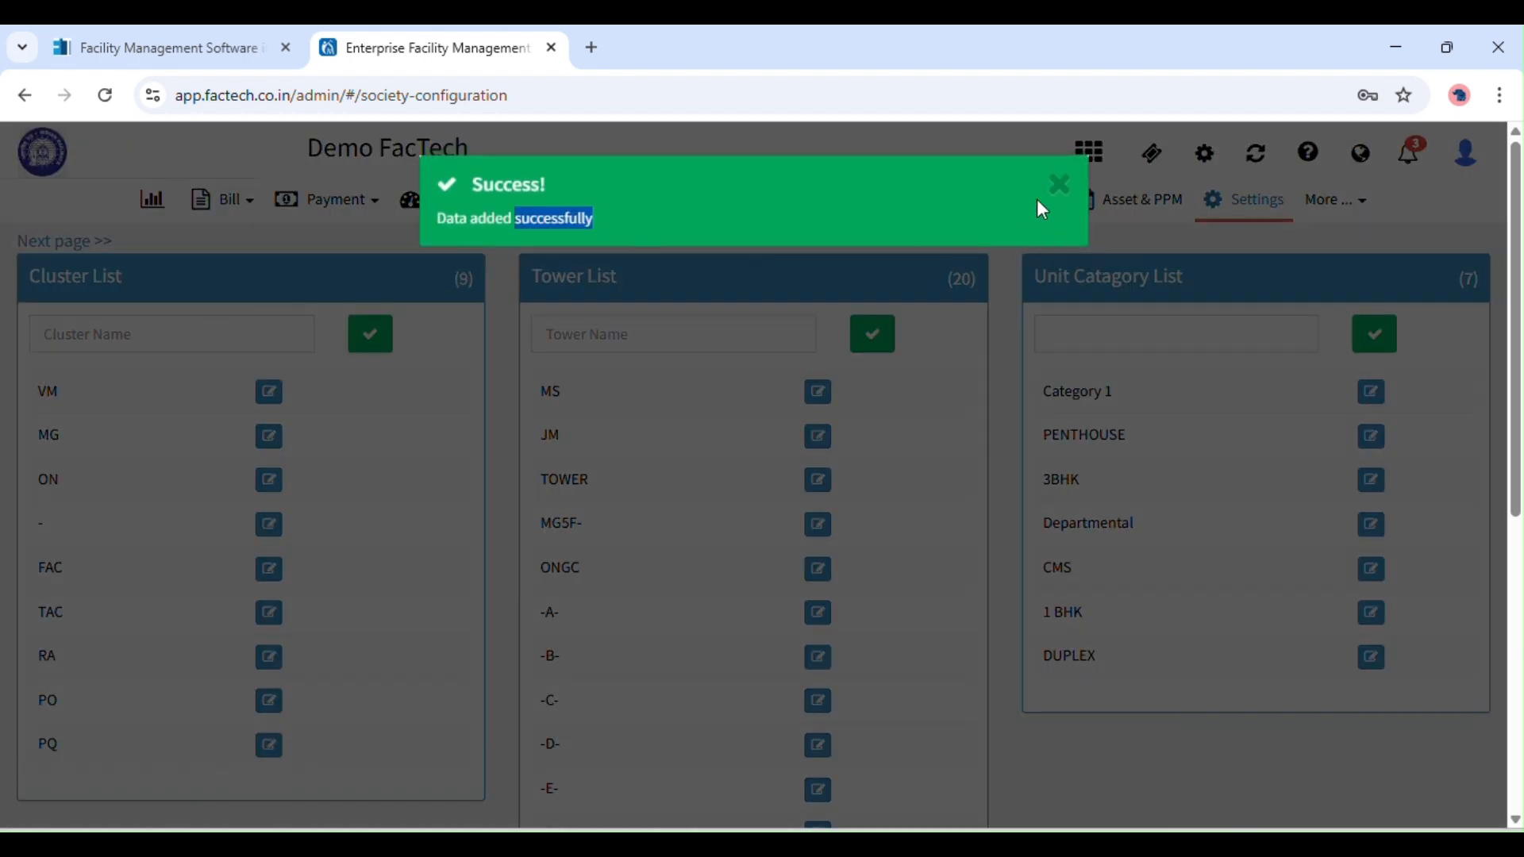
click(1052, 190)
Add tower PQ and the 2 BHK unit category.
click(607, 329)
text(PQ-1)
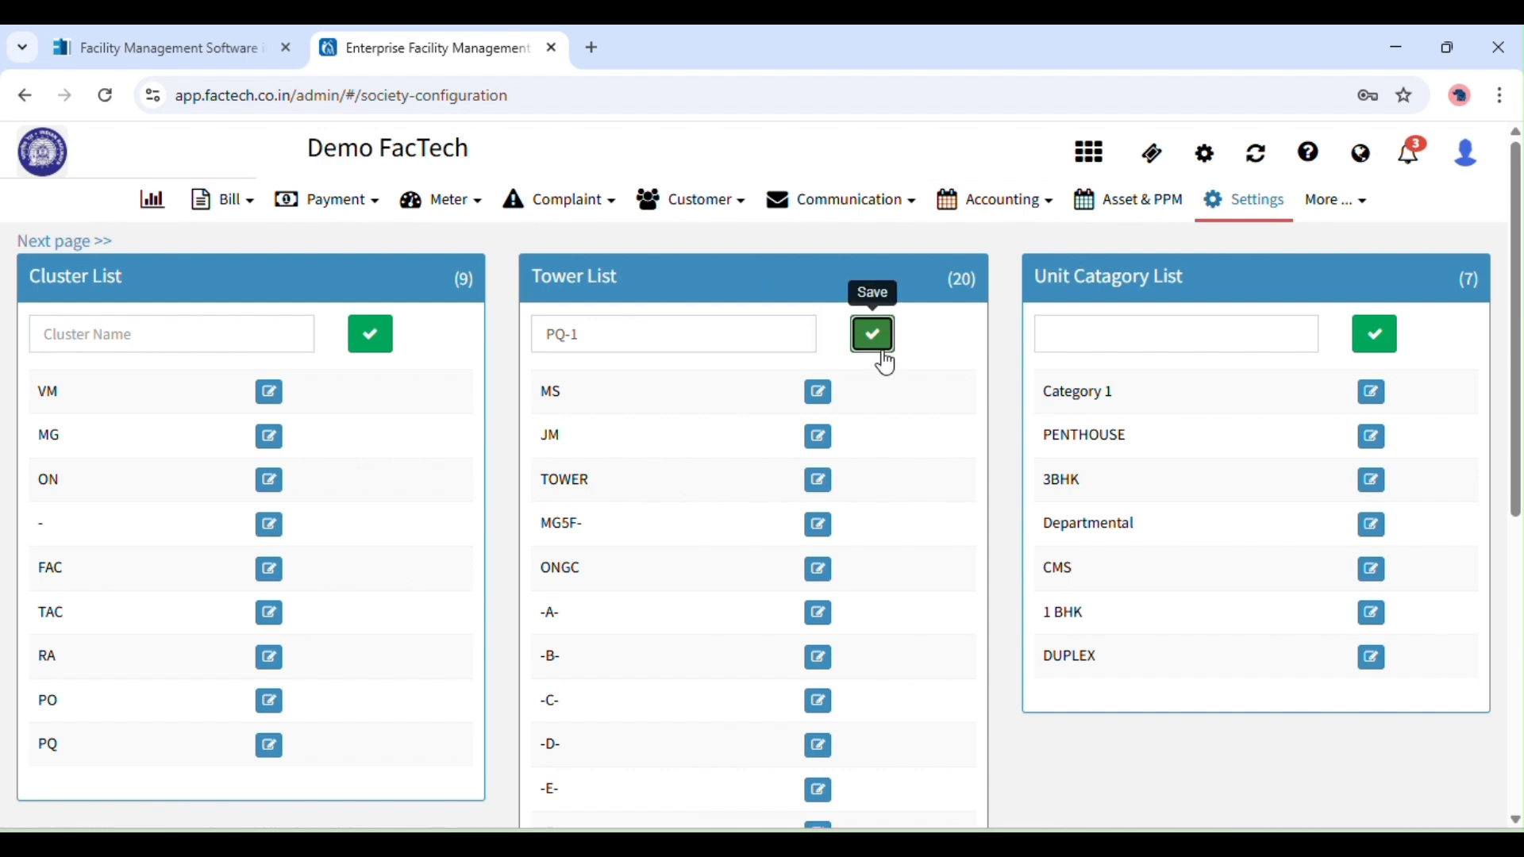
click(879, 346)
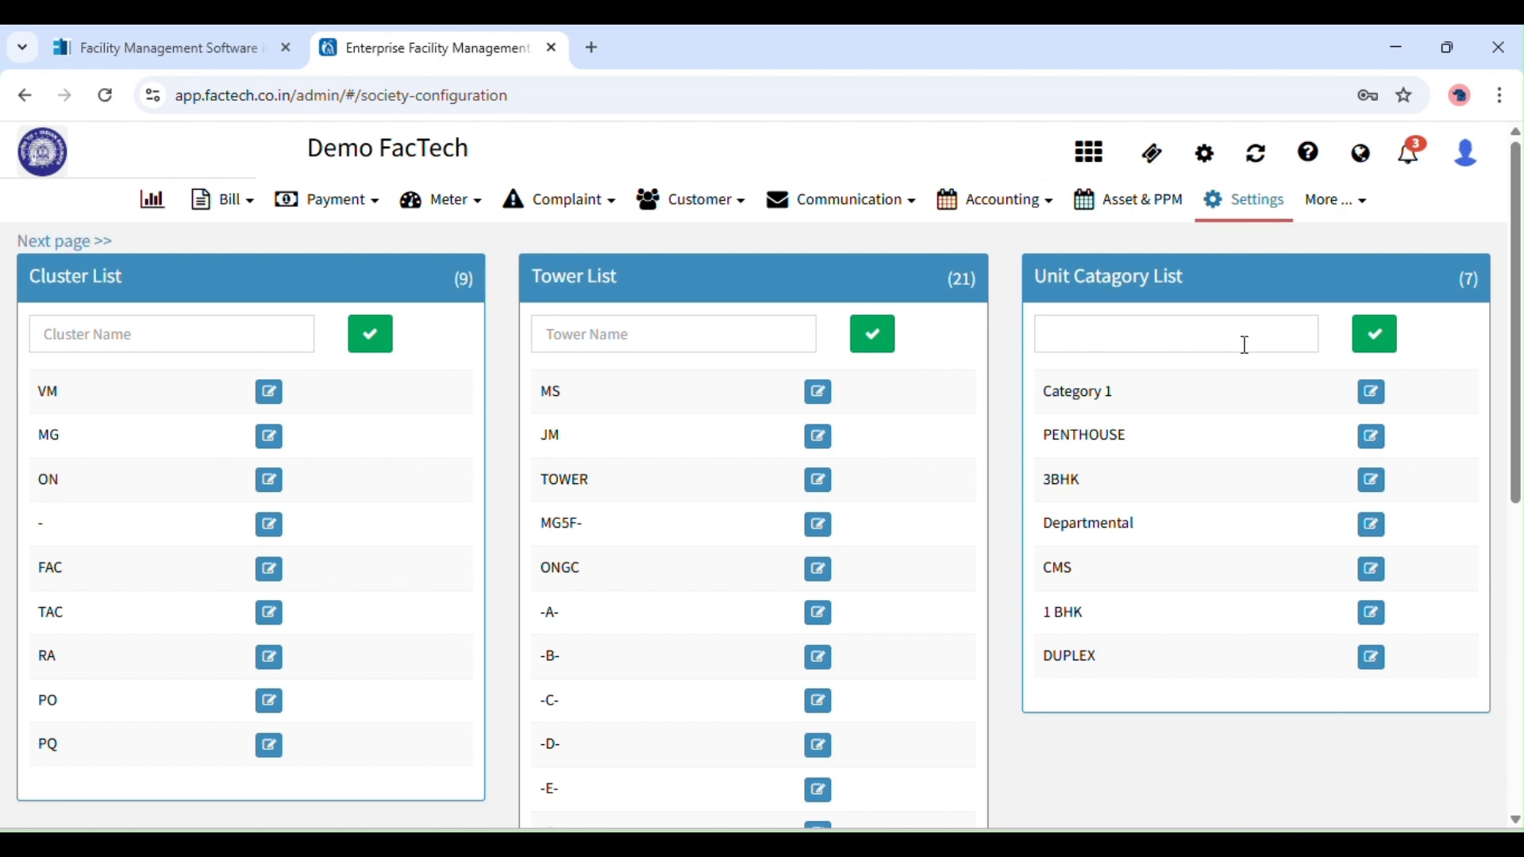
click(1241, 345)
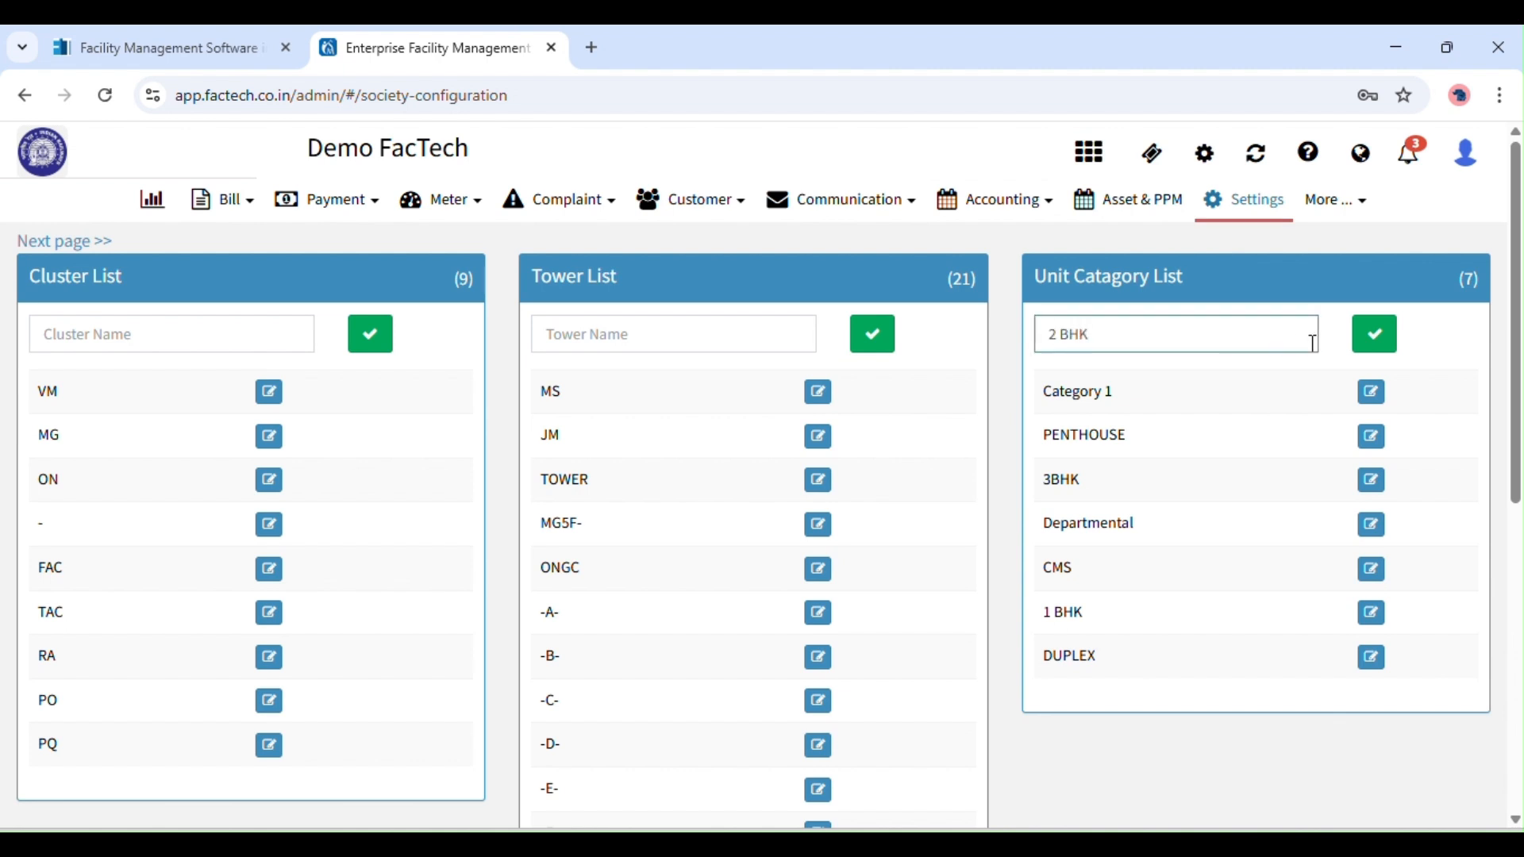
click(1387, 337)
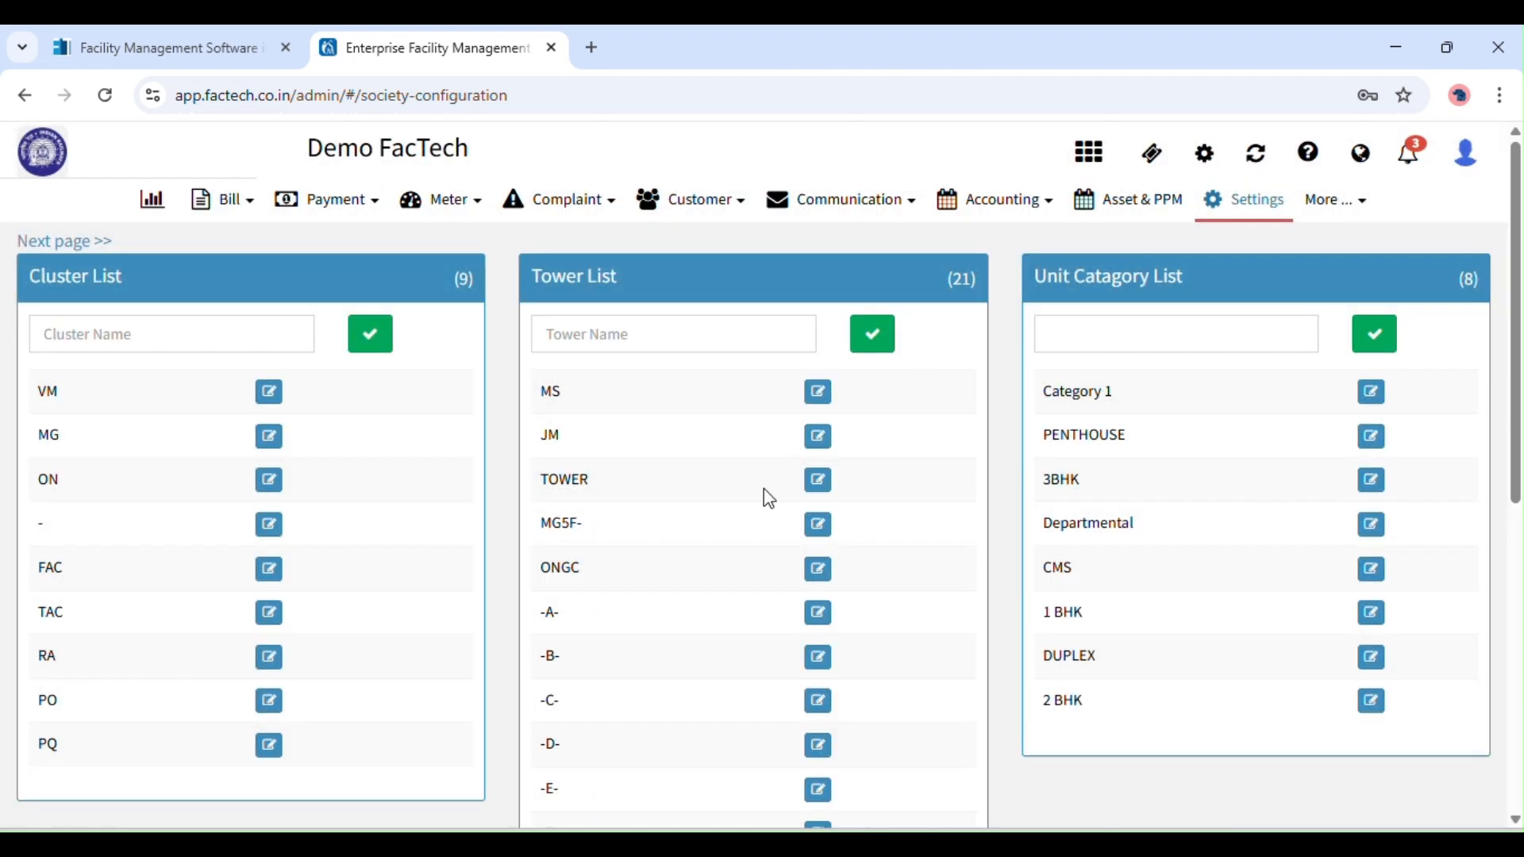
Rename tower MS to RT and save the change.
click(819, 393)
double_click(568, 399)
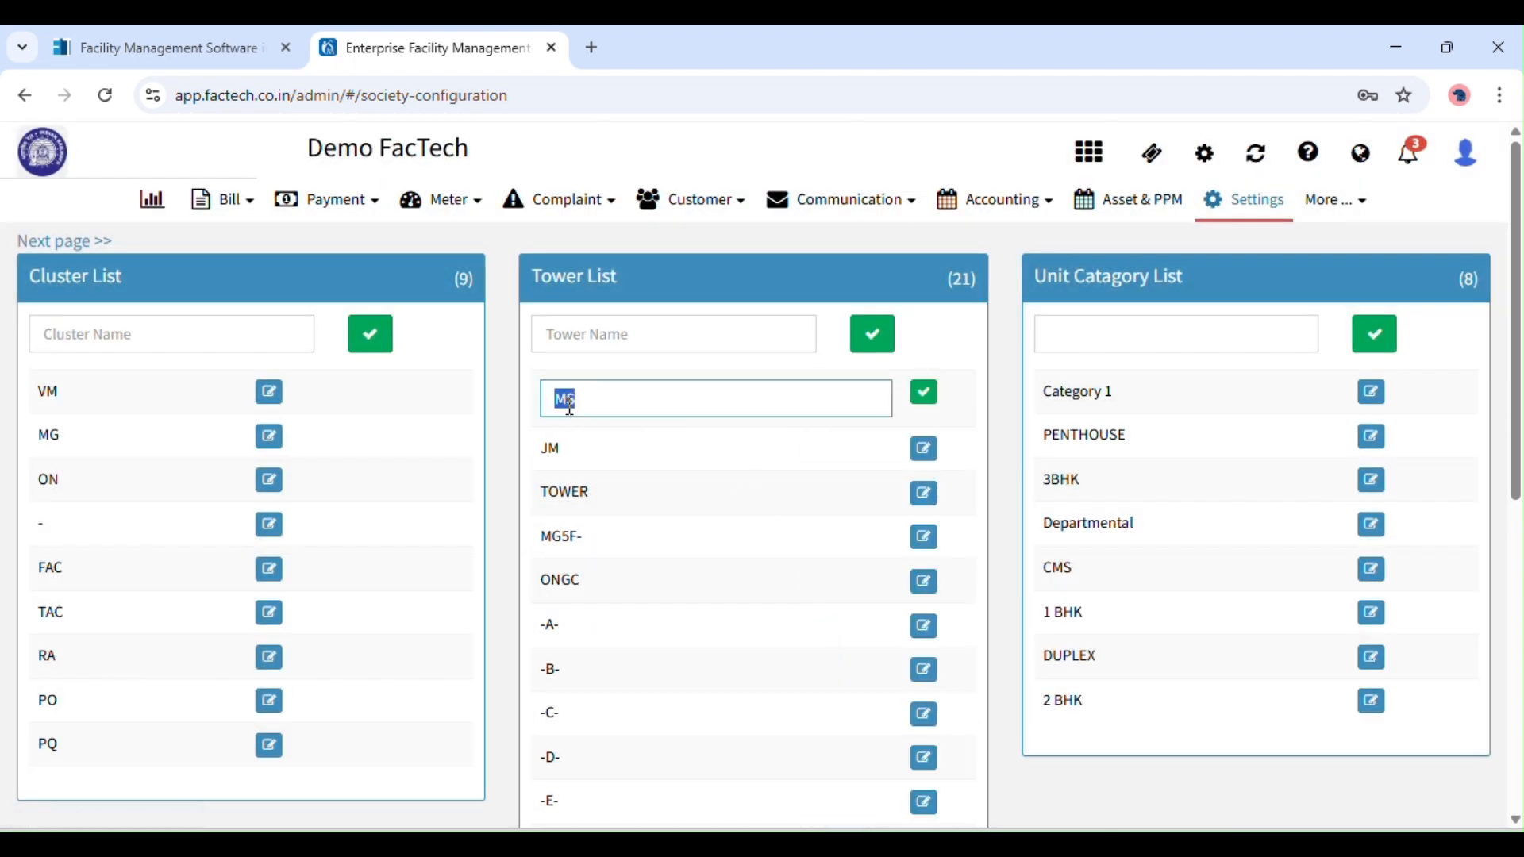
key(BackSpace)
text(RT)
click(921, 397)
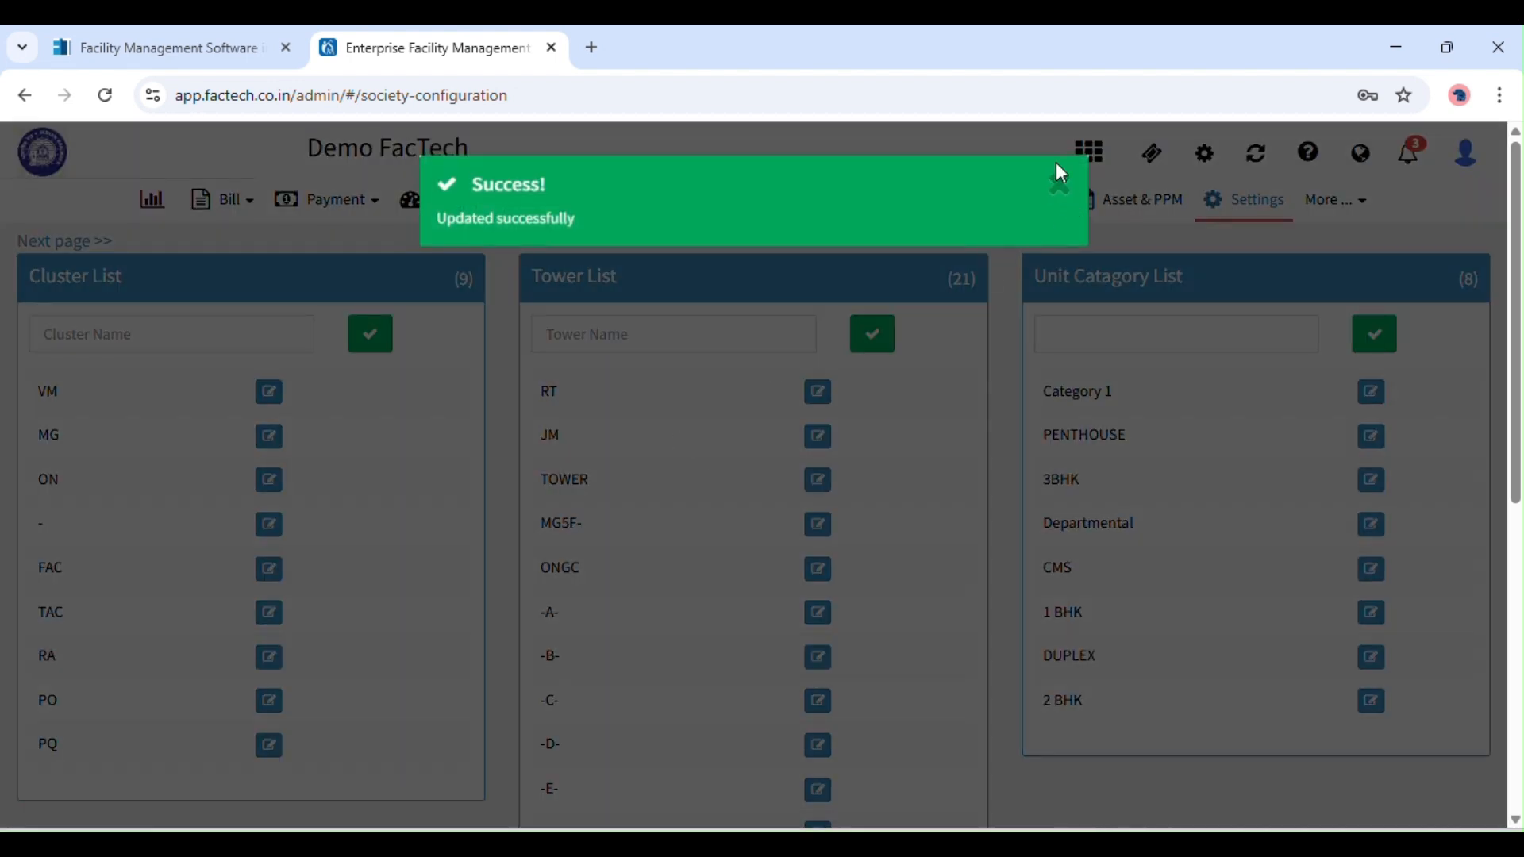
click(1060, 181)
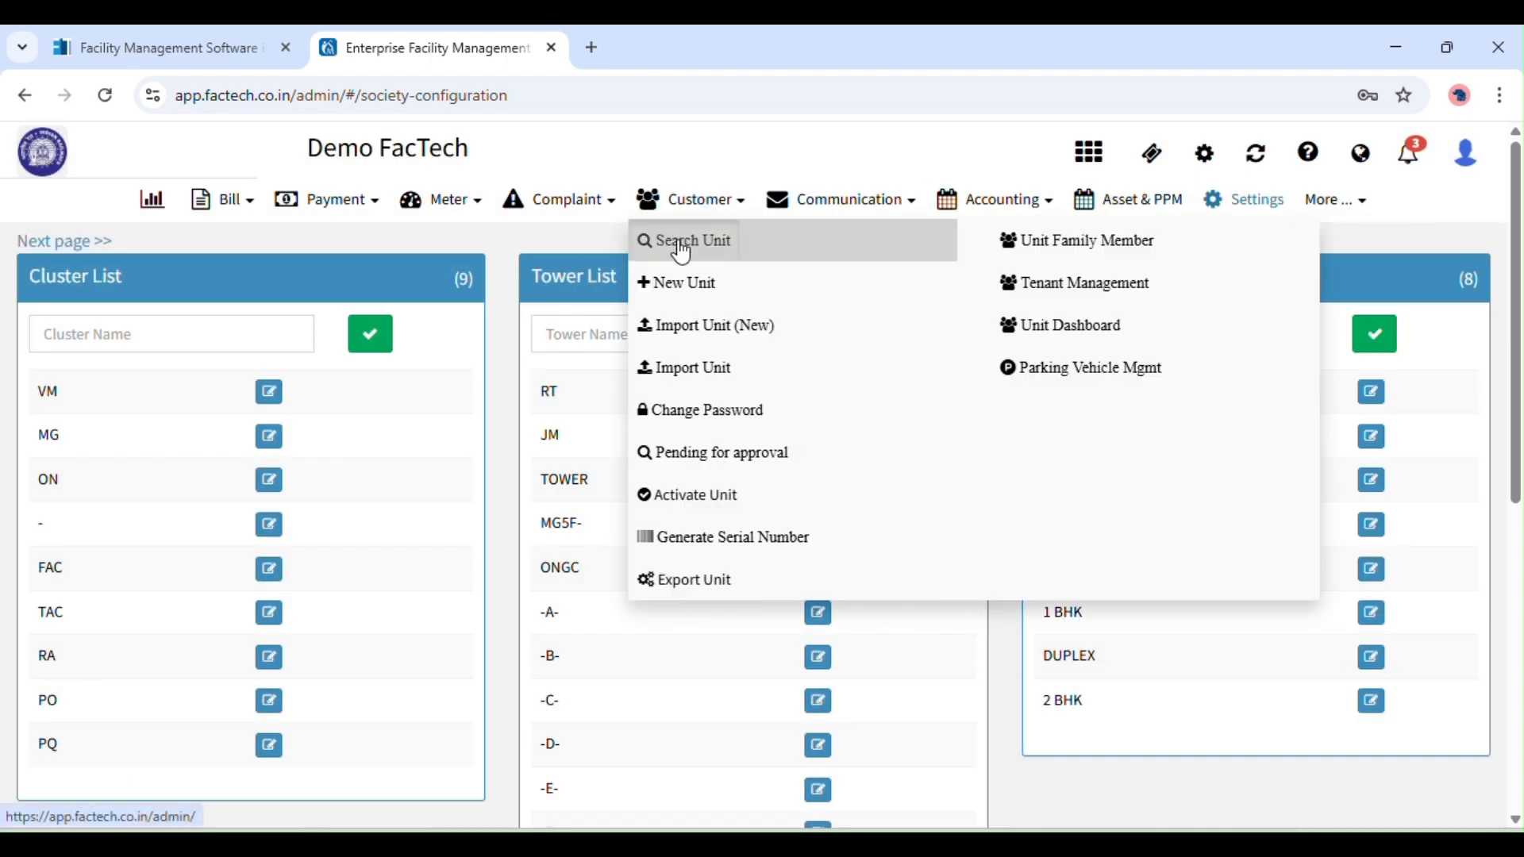
Find unit AJAY-305-MG under letter A and open its details and edit form.
click(677, 242)
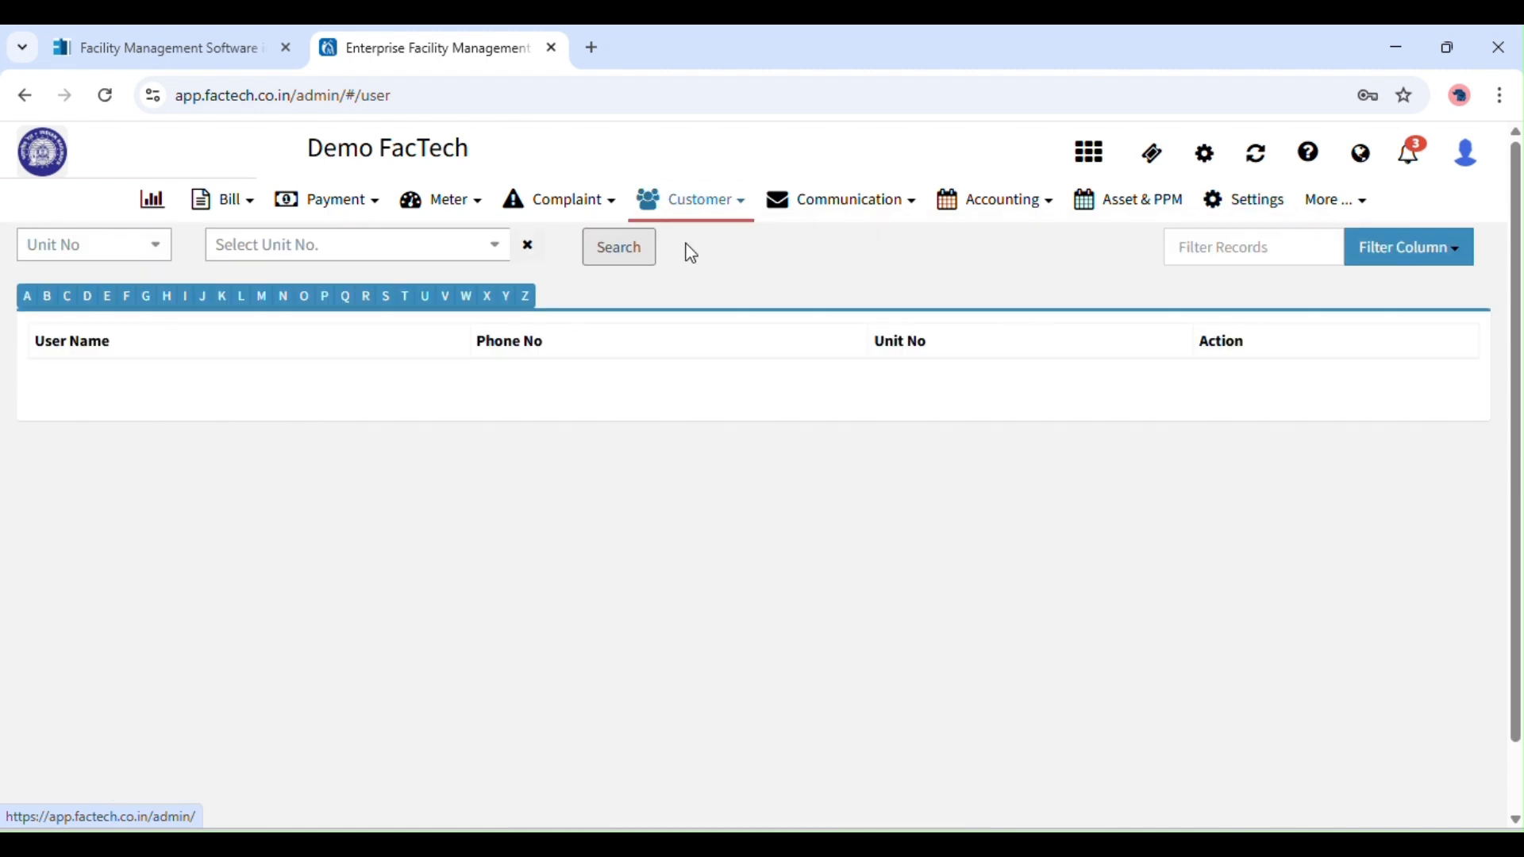
click(26, 295)
click(406, 784)
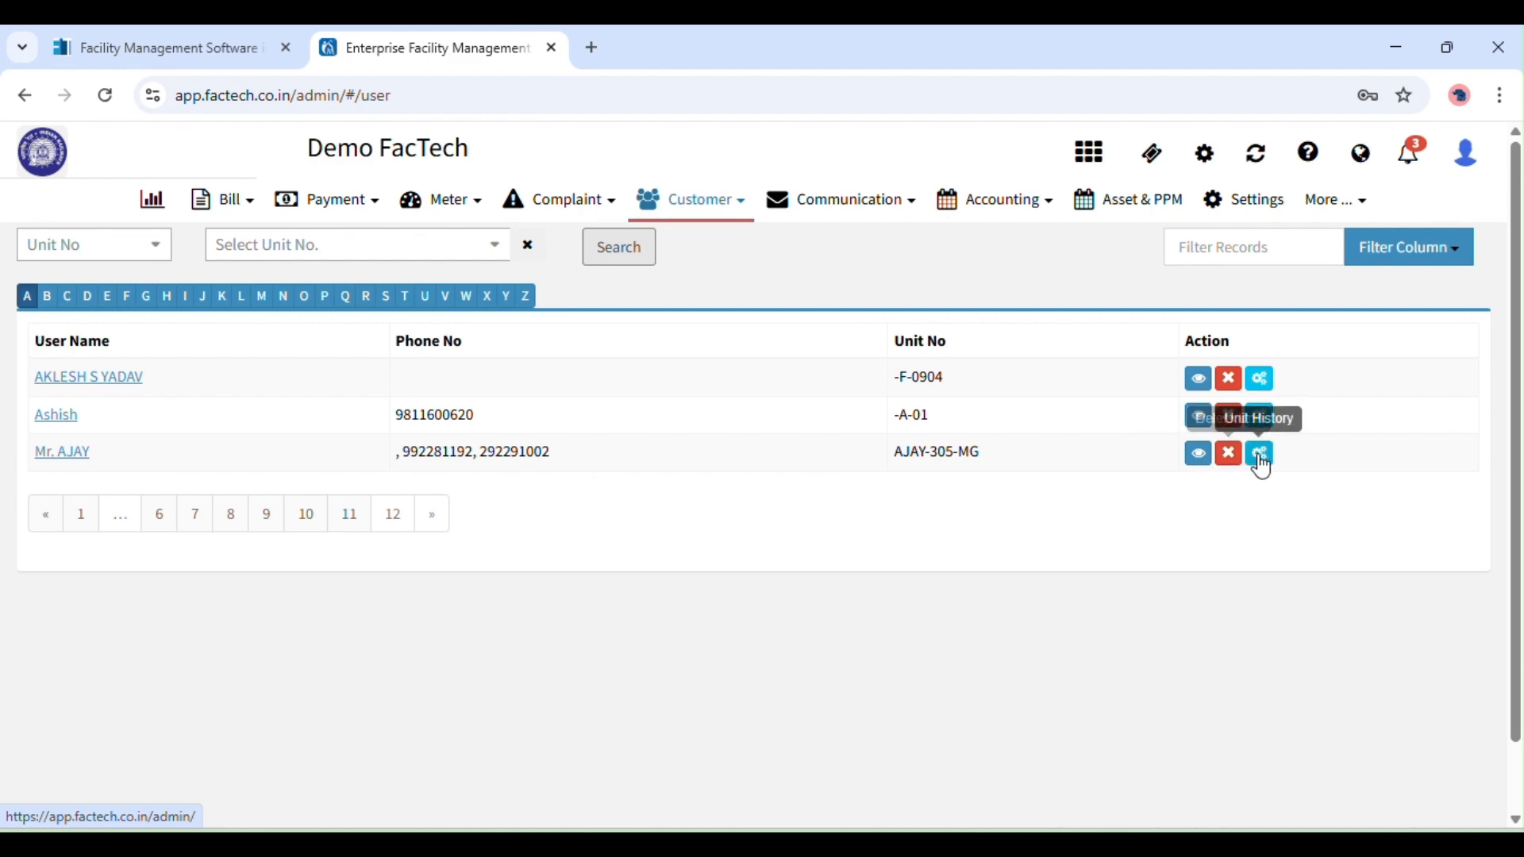
click(1199, 457)
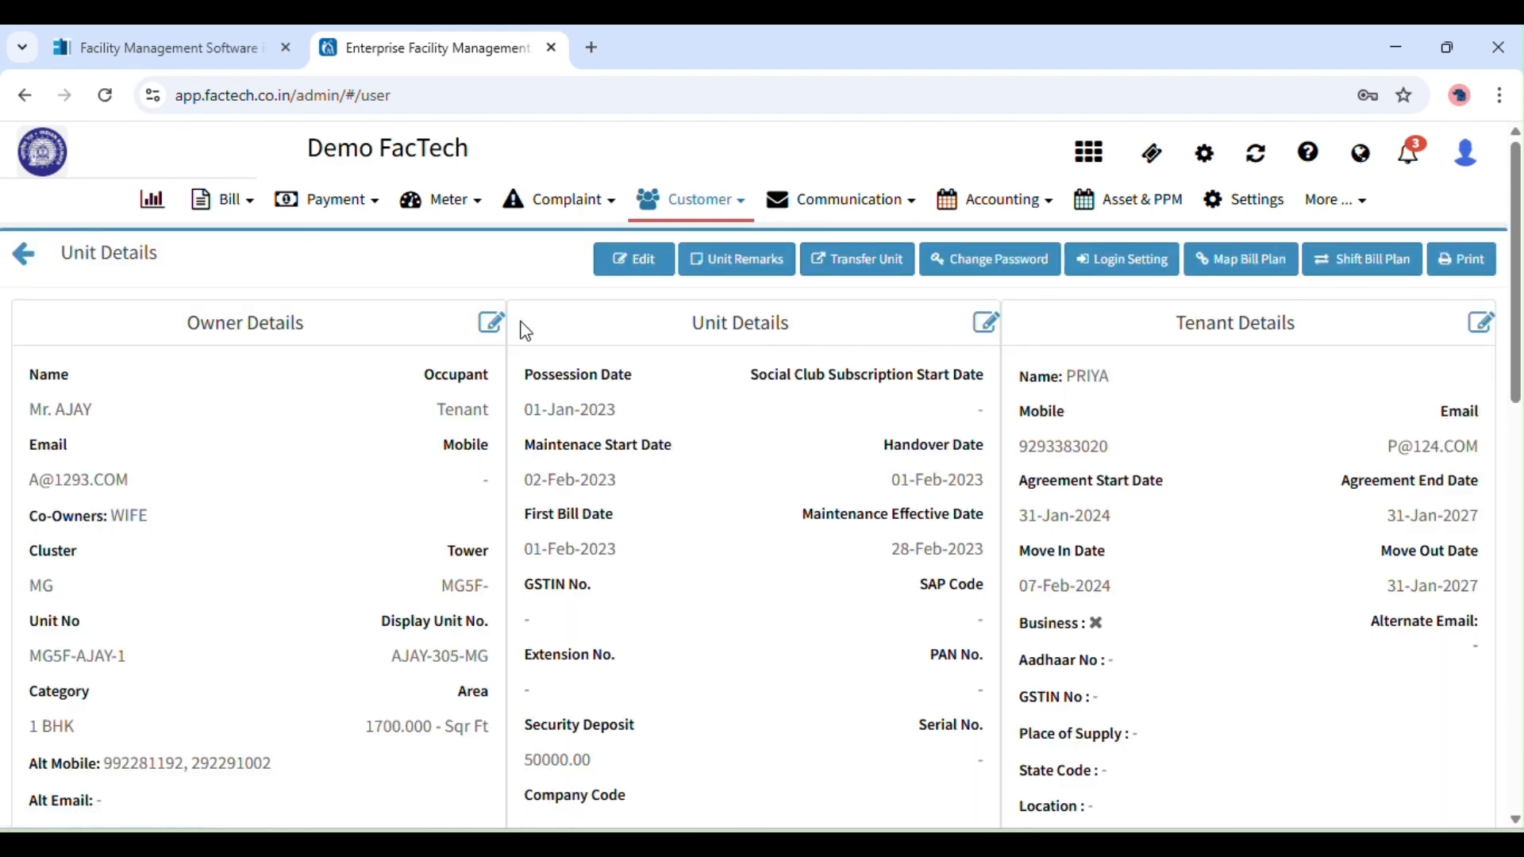
click(635, 260)
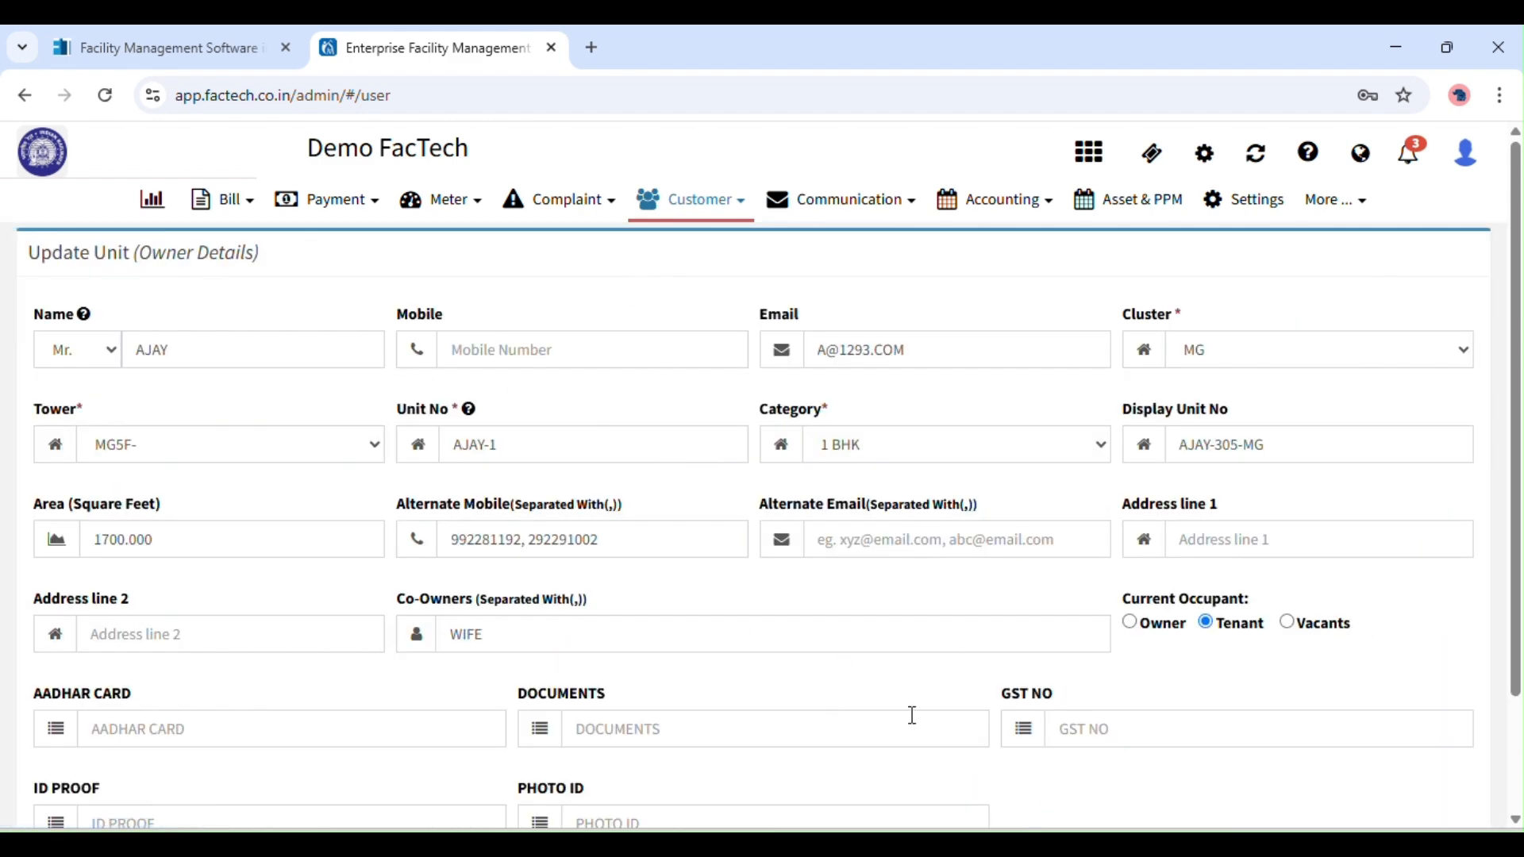
click(25, 95)
Reopen AJAY-305-MG's Unit Details from Search Unit and review its owner and tenant information.
mouse_move(693, 203)
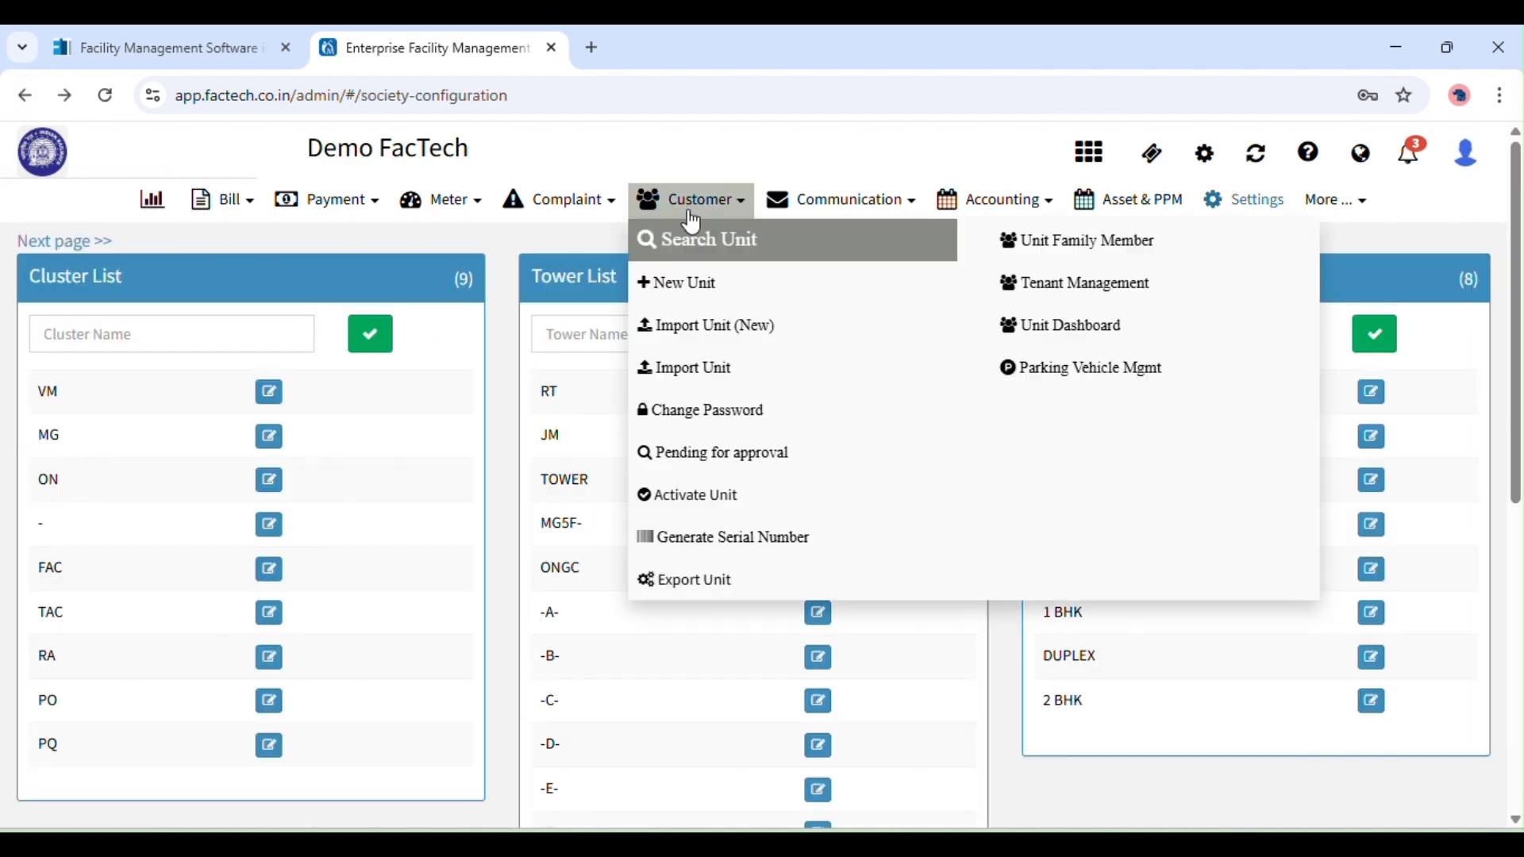
click(699, 248)
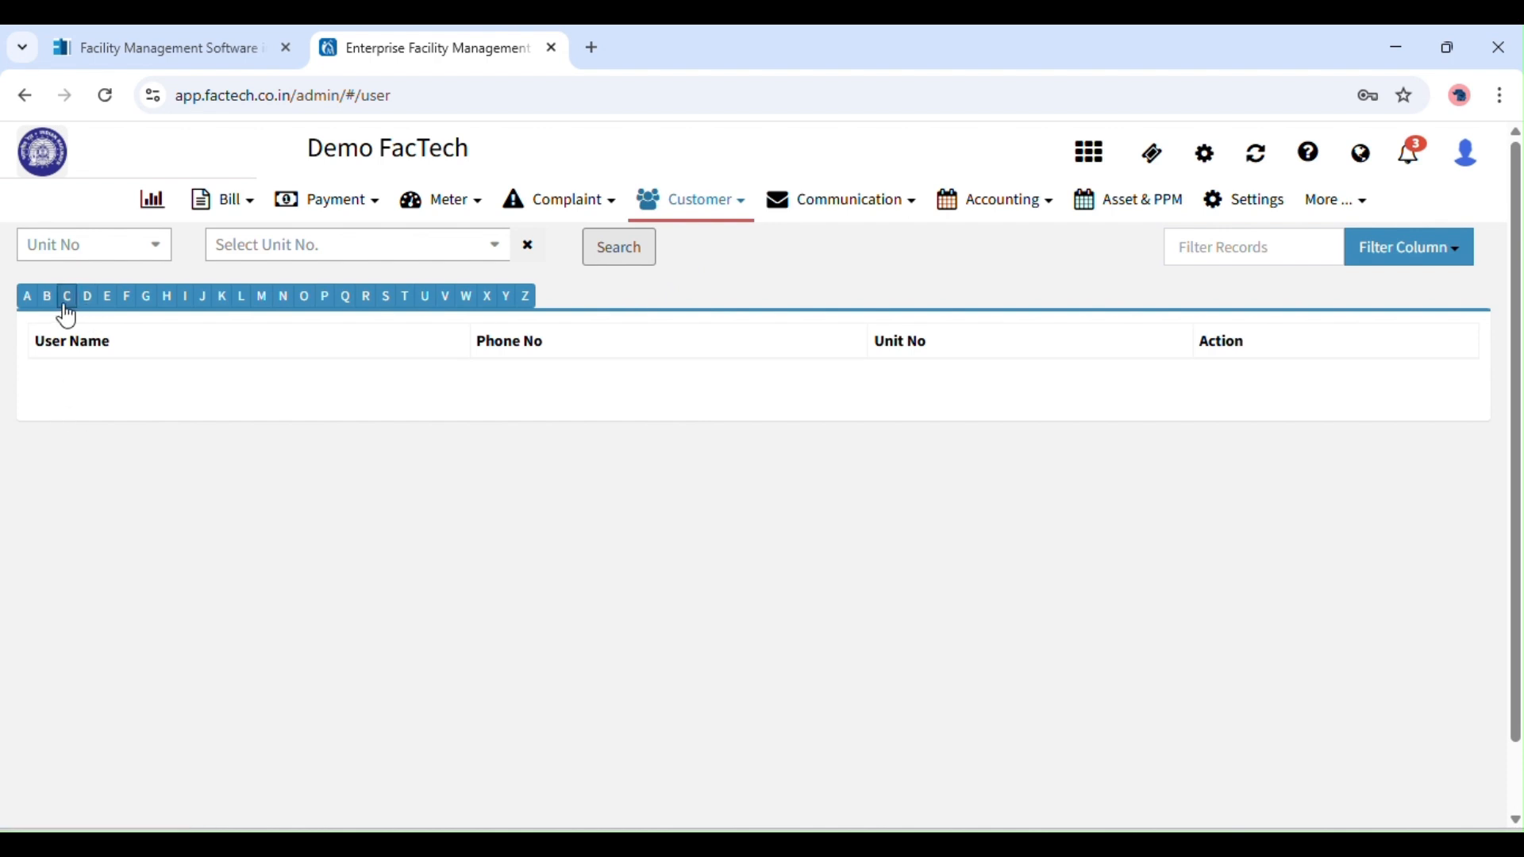
click(27, 298)
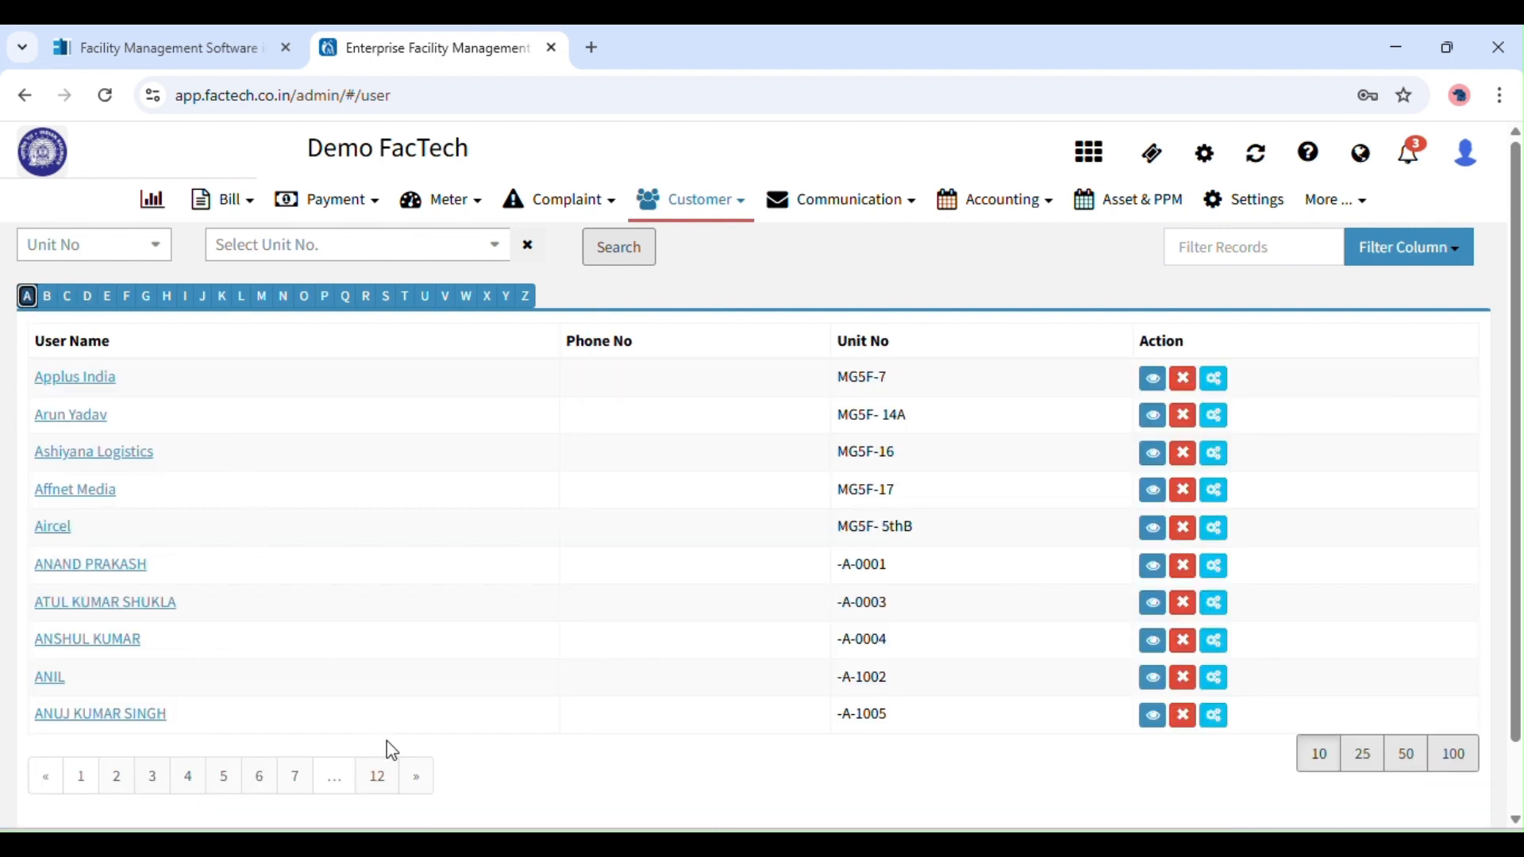
click(378, 777)
click(47, 450)
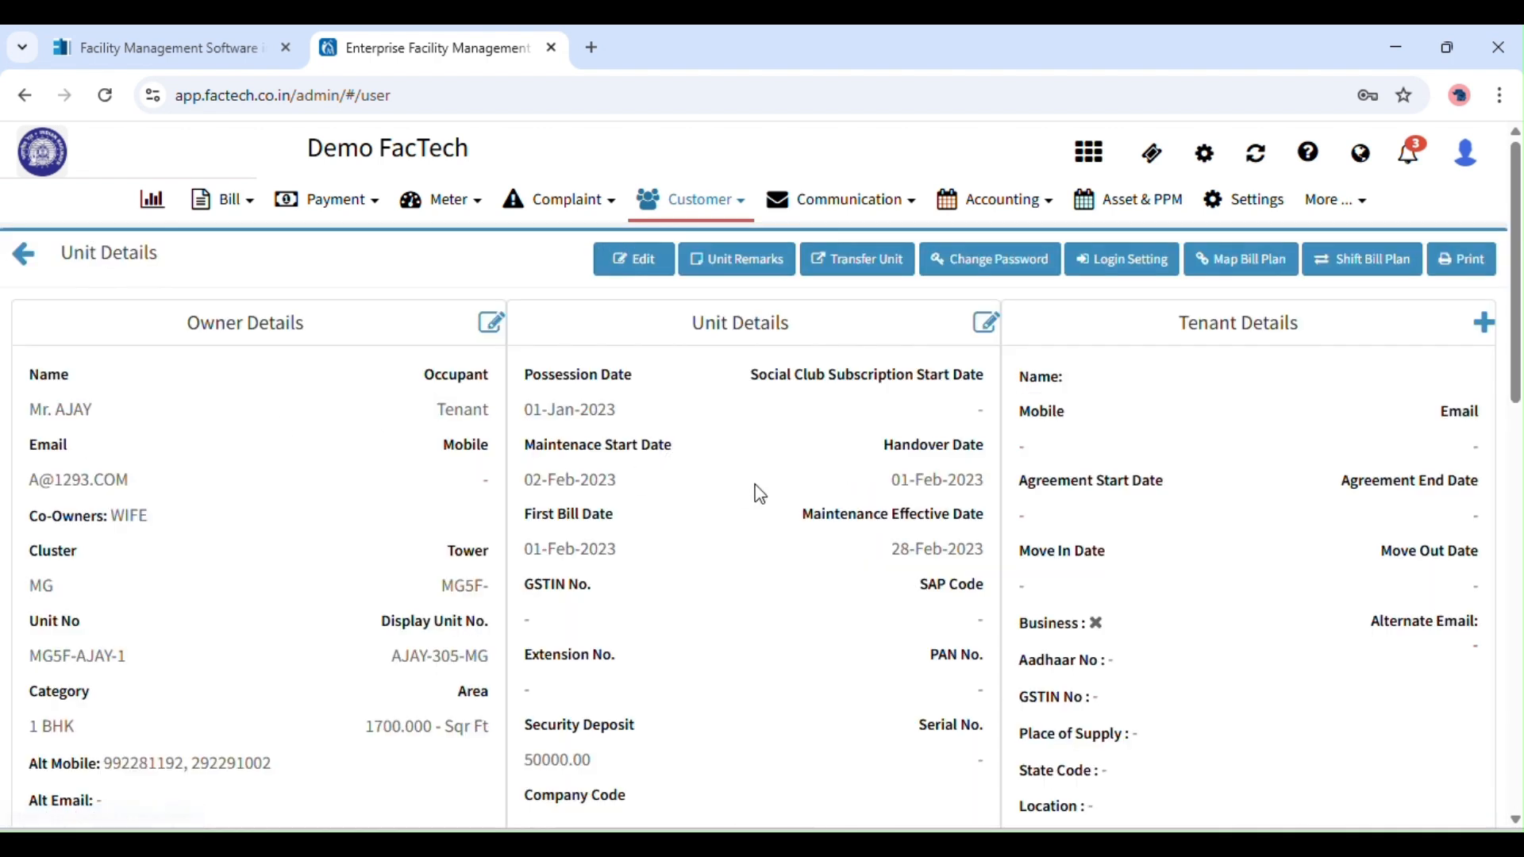
drag(1520, 300, 1518, 151)
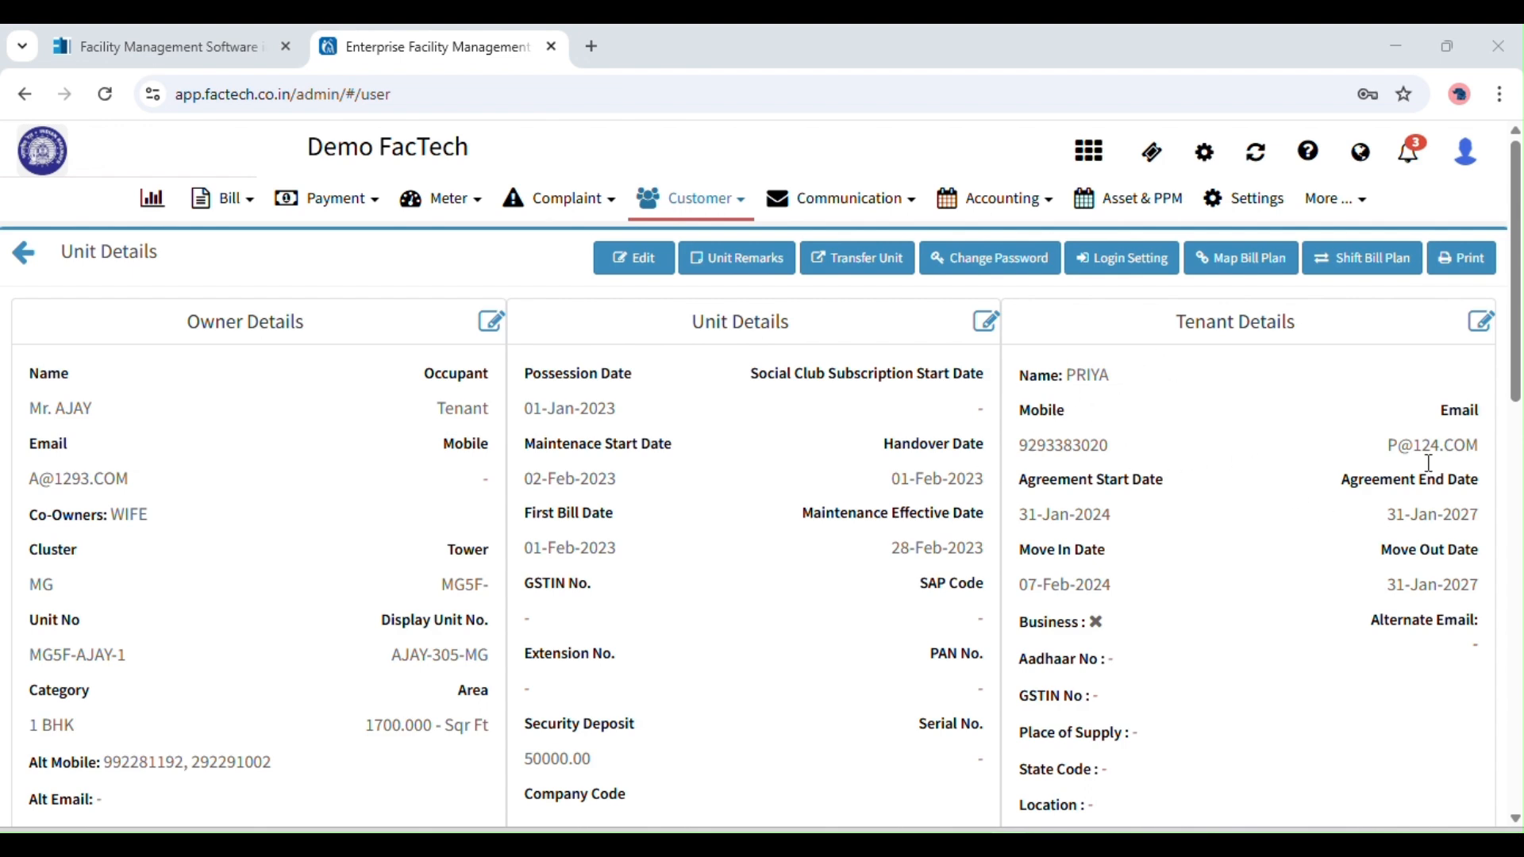
scroll(1520, 407, down, 1)
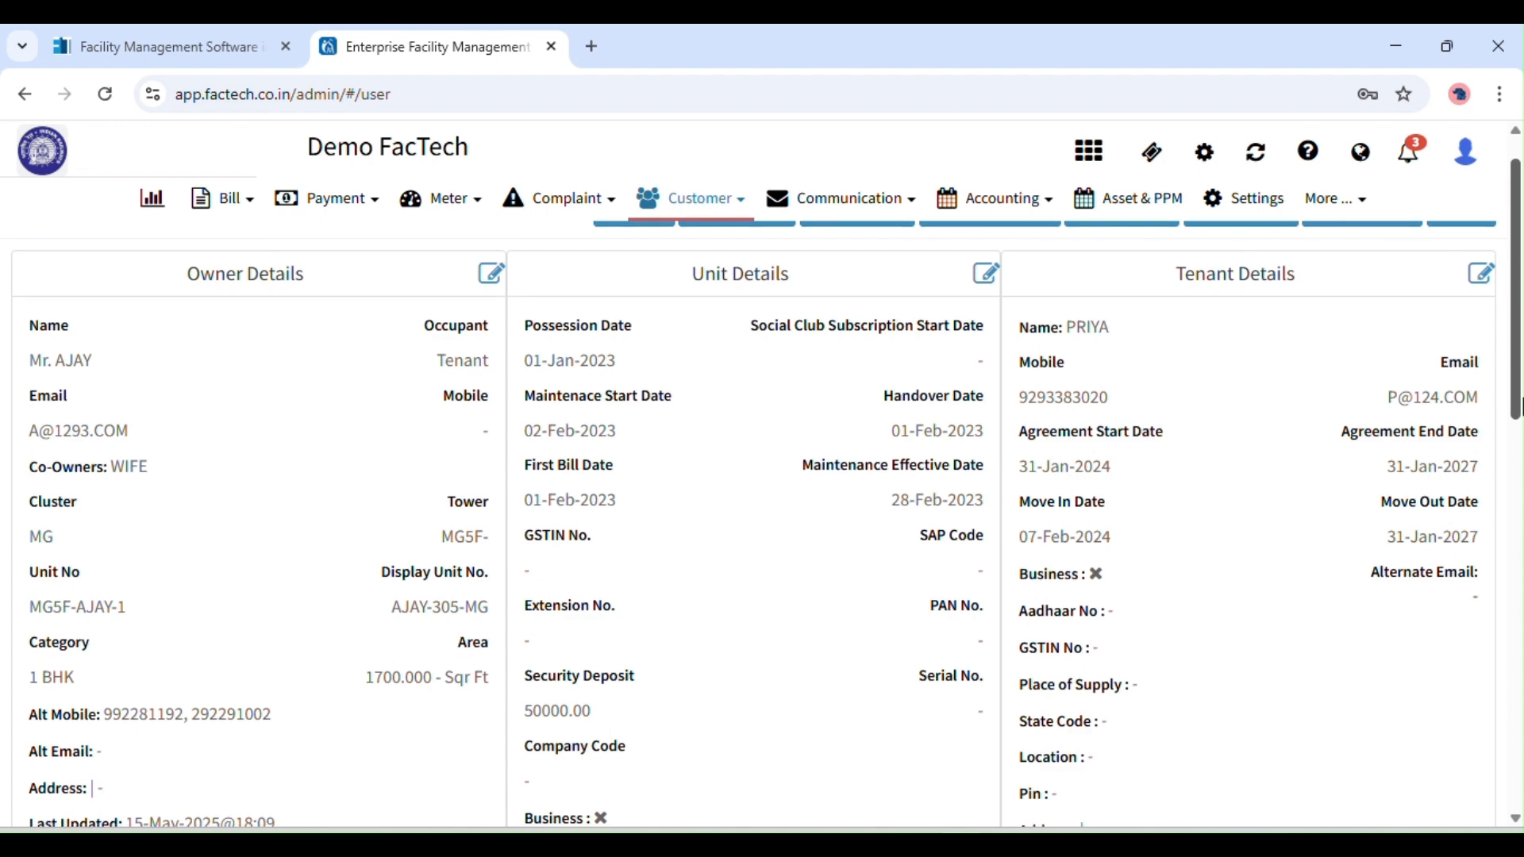
scroll(1520, 396, up, 1)
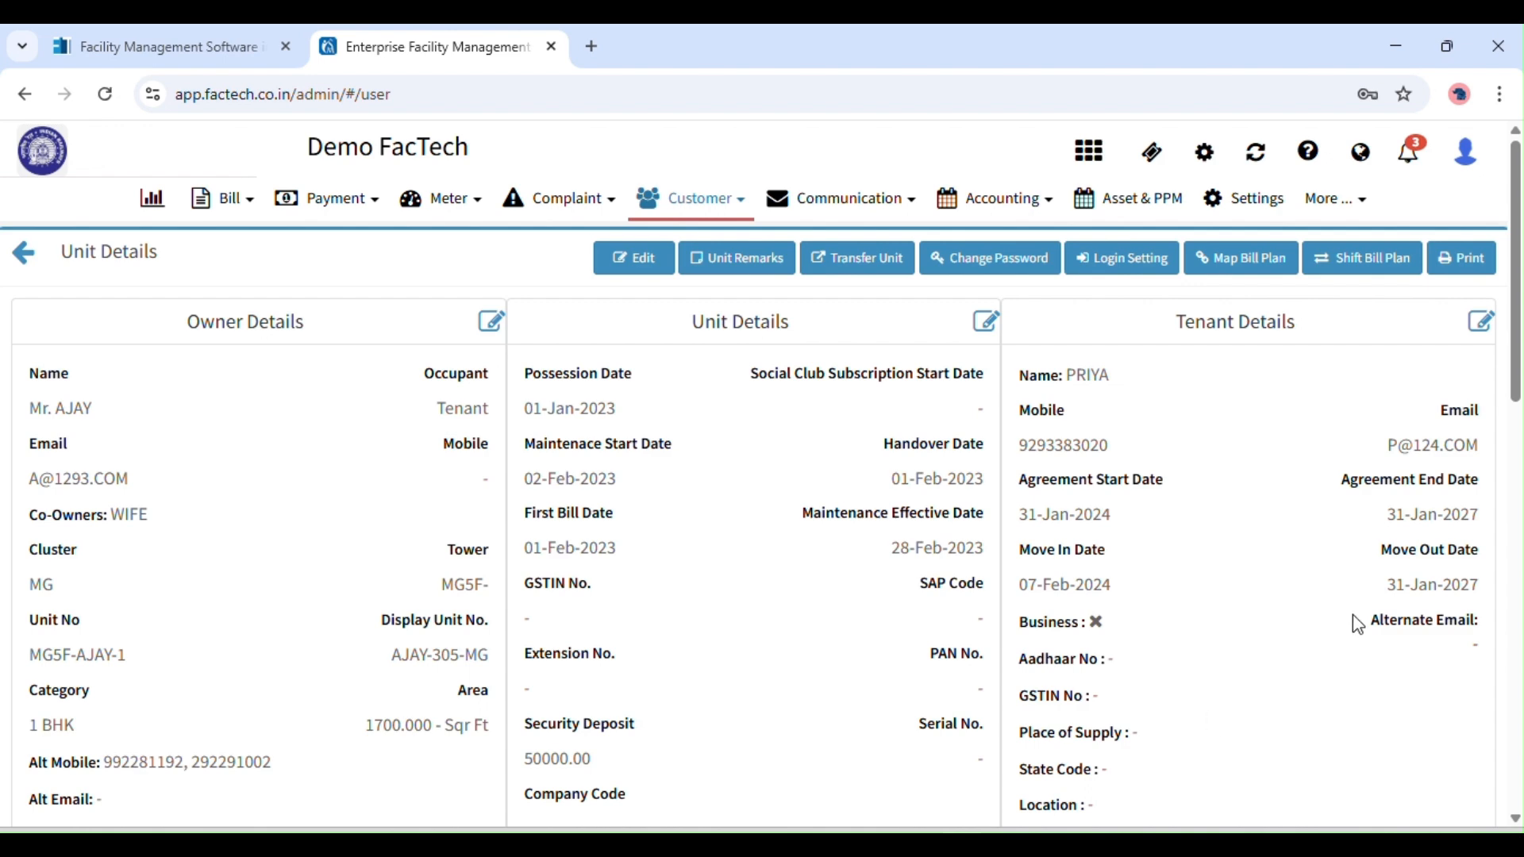
Record the tenant's move-out dated 01-May-2025 with remark 'EARLY MOVE OUT' and save.
click(1479, 337)
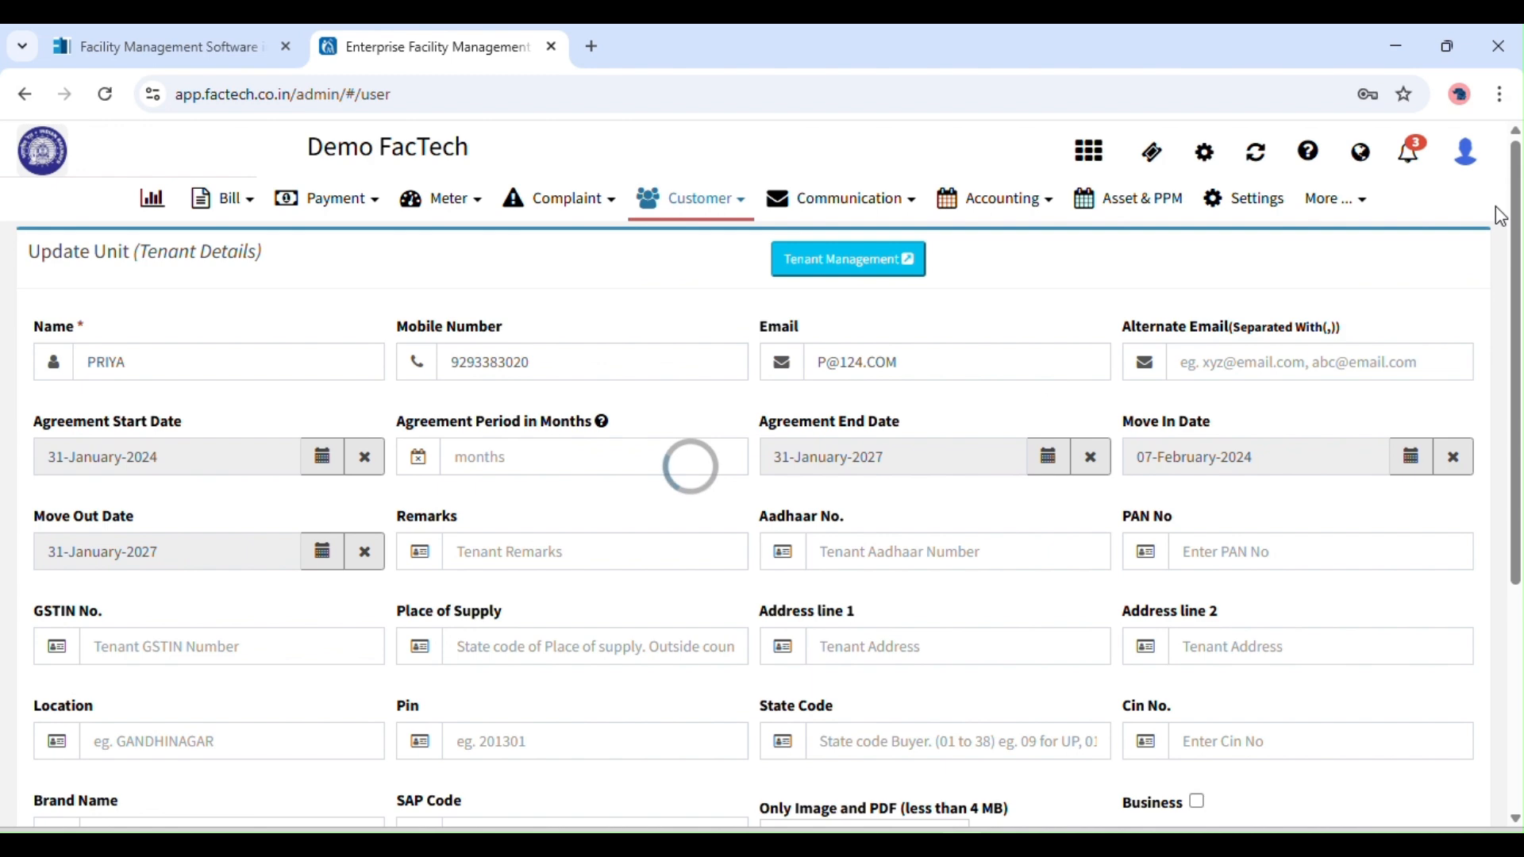
scroll(1520, 333, down, 4)
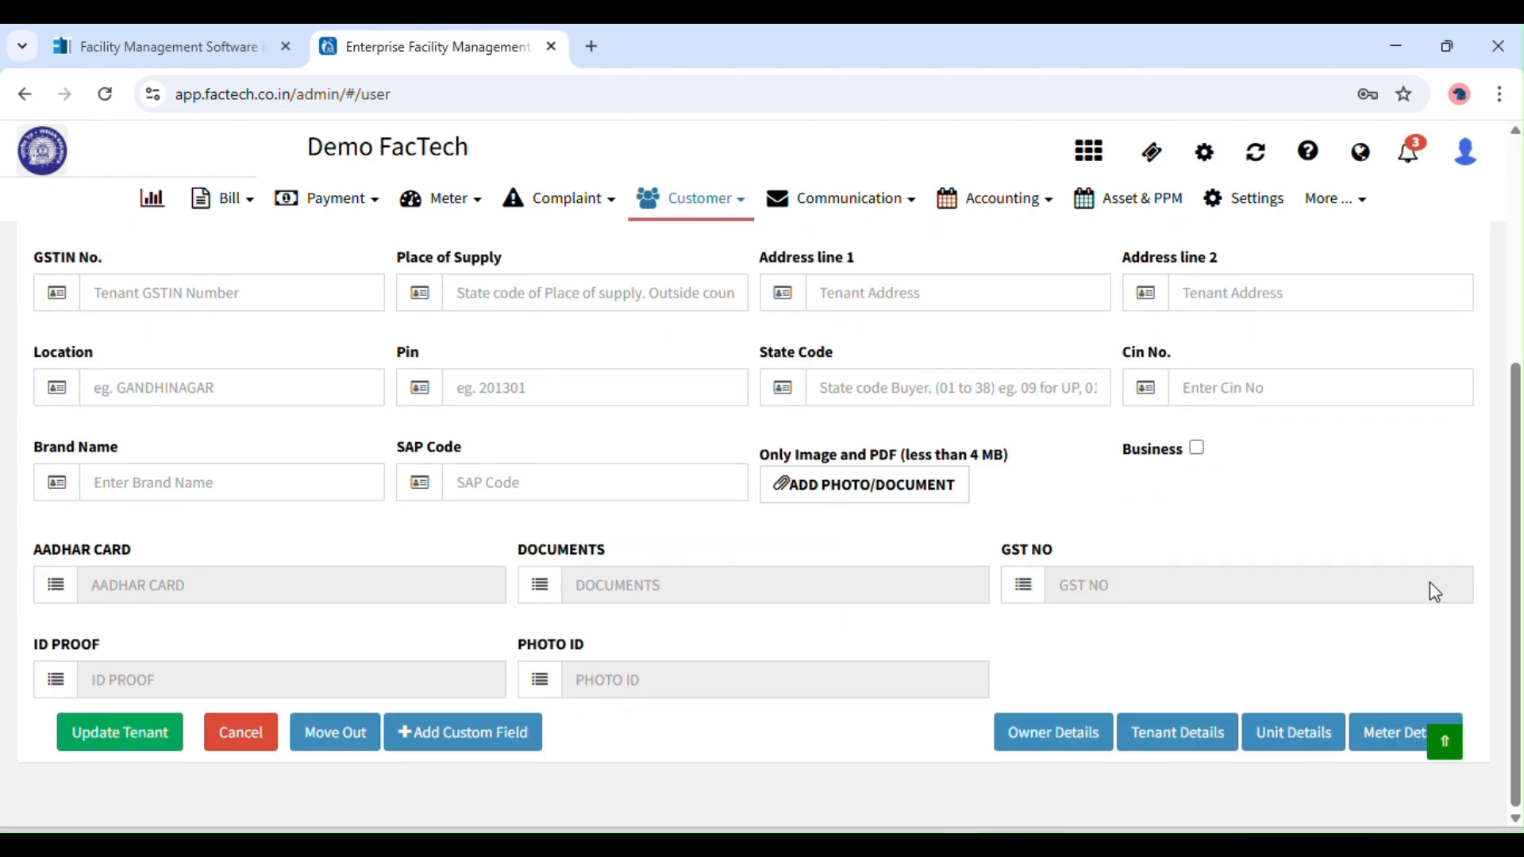
click(339, 733)
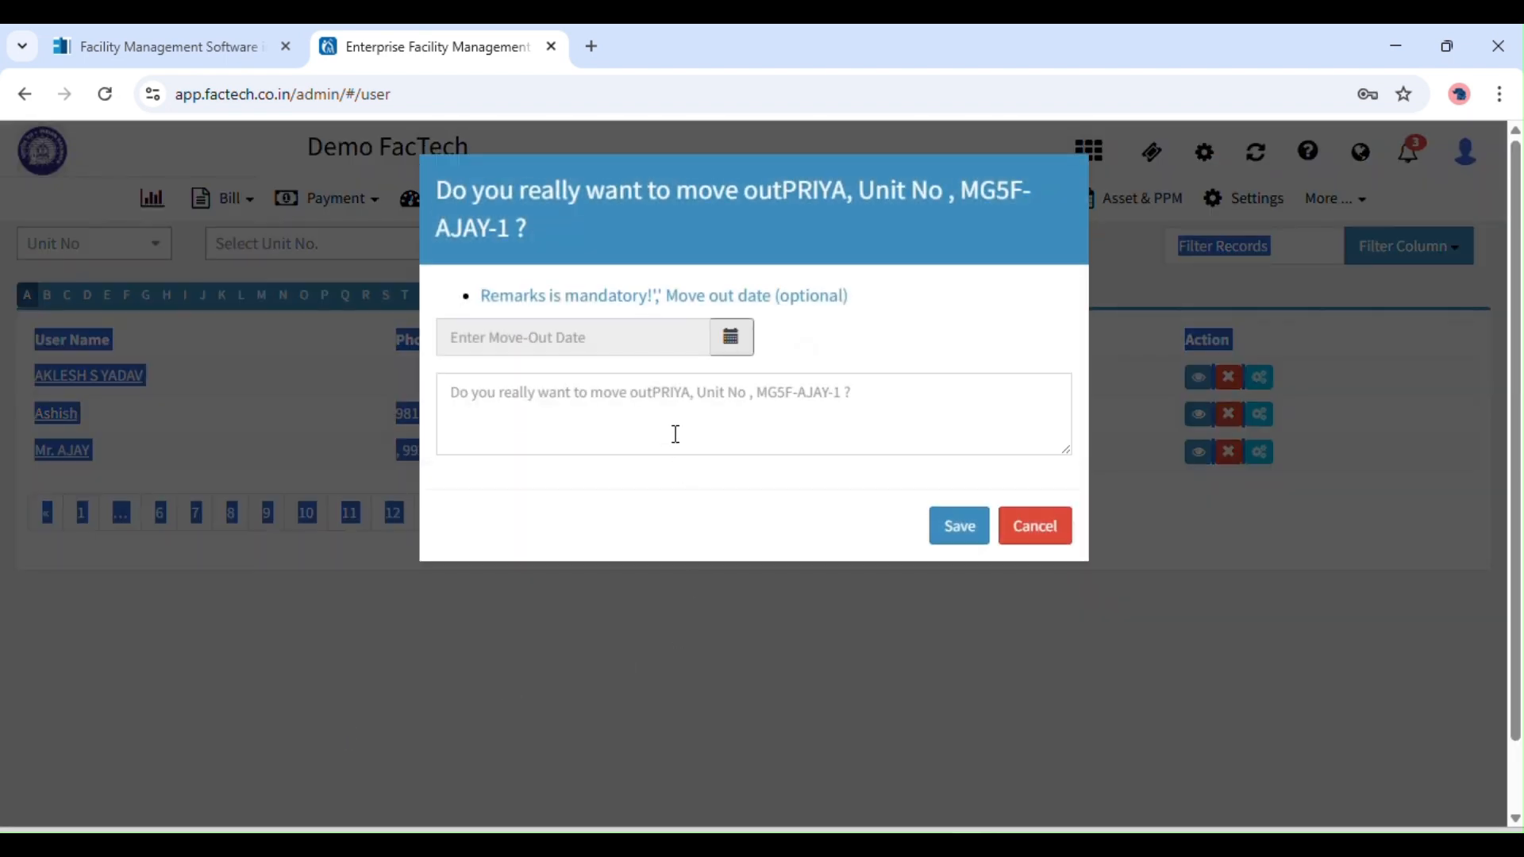
click(724, 342)
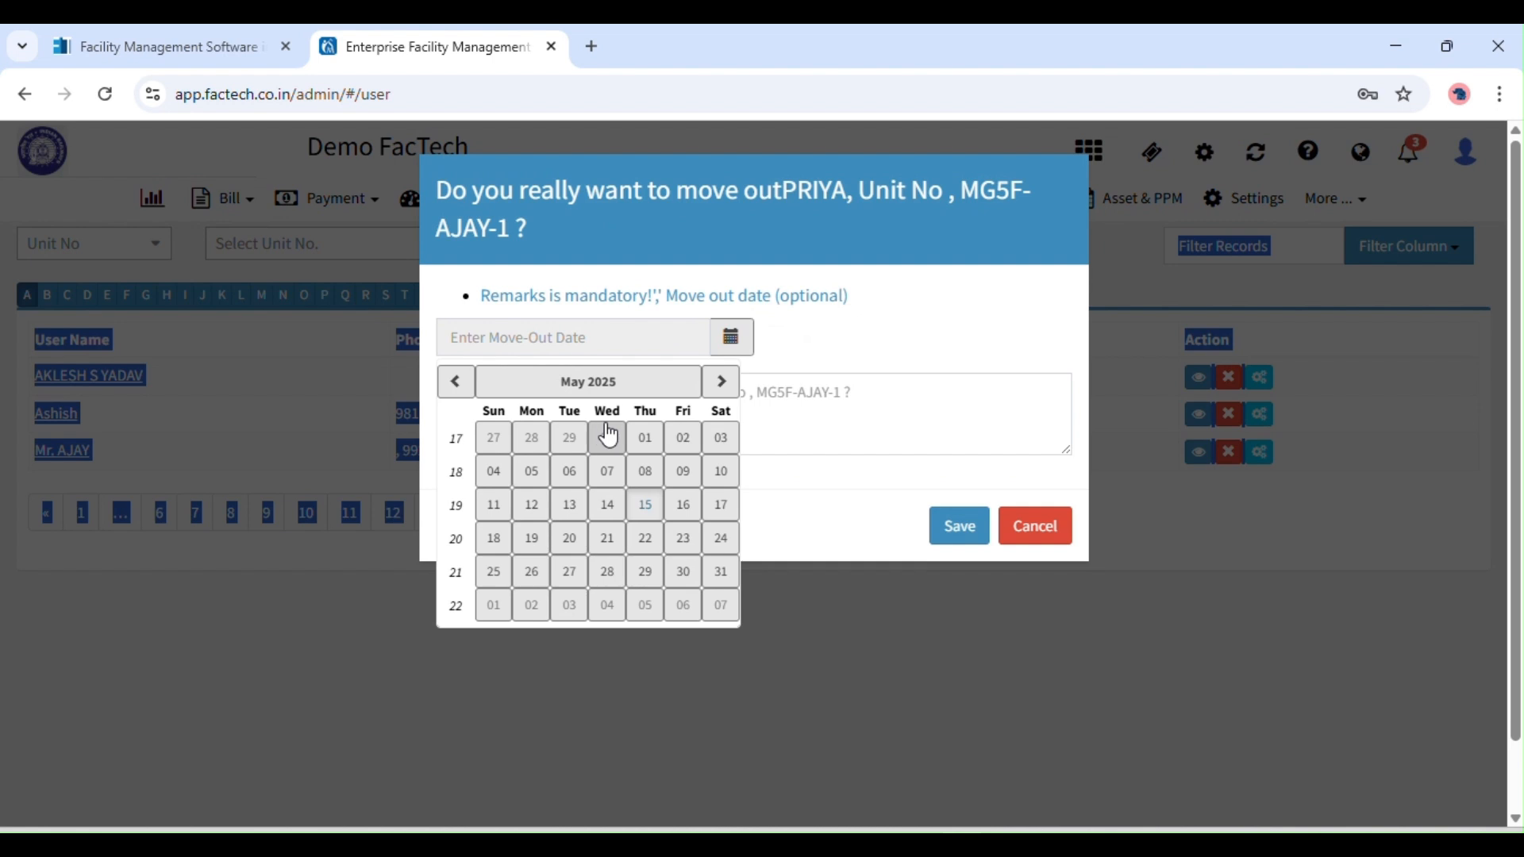
click(645, 438)
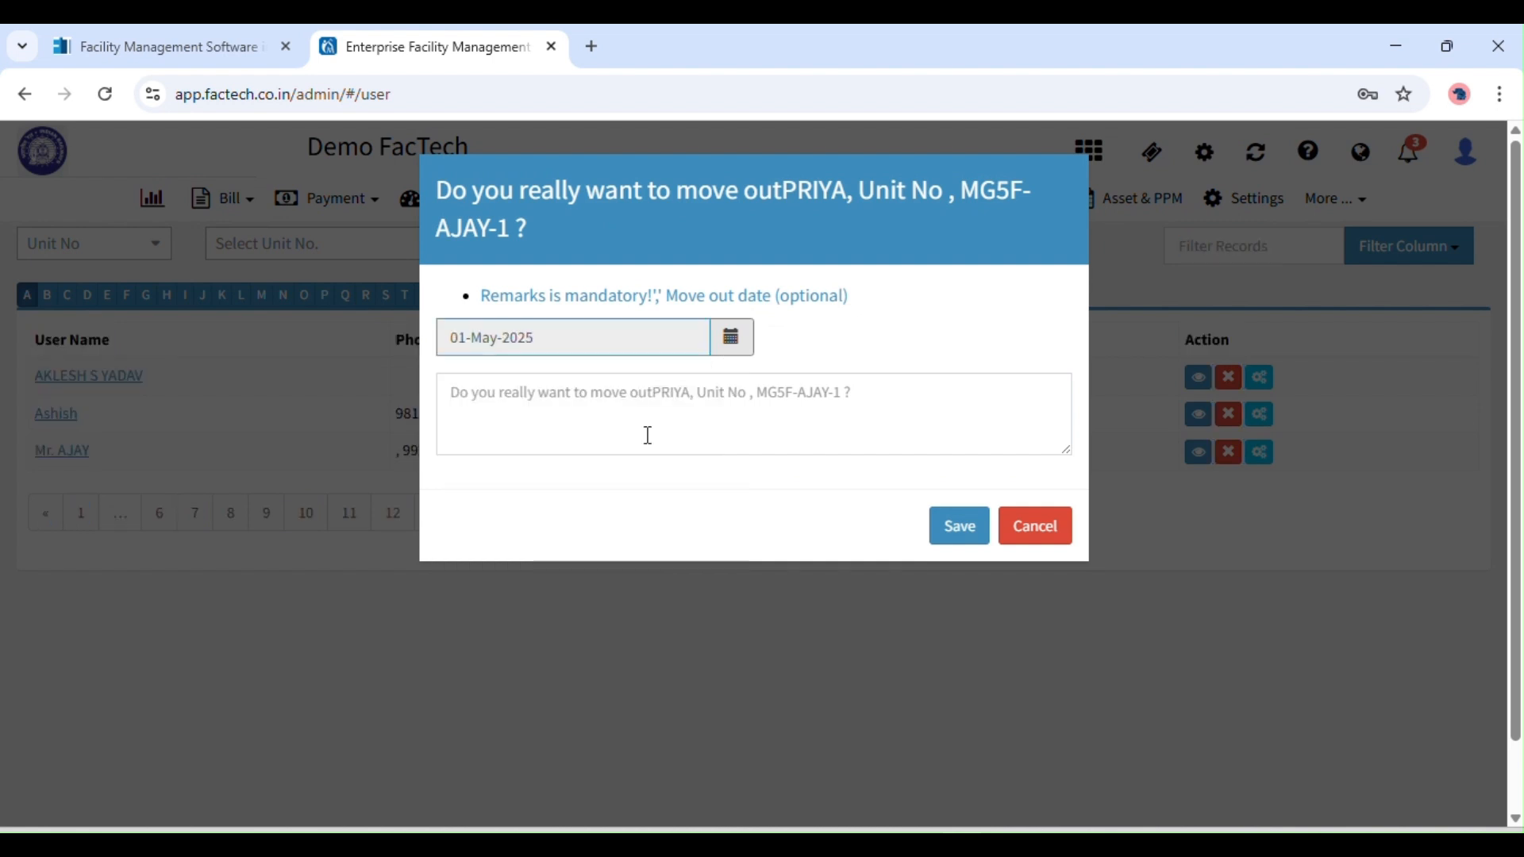
click(635, 429)
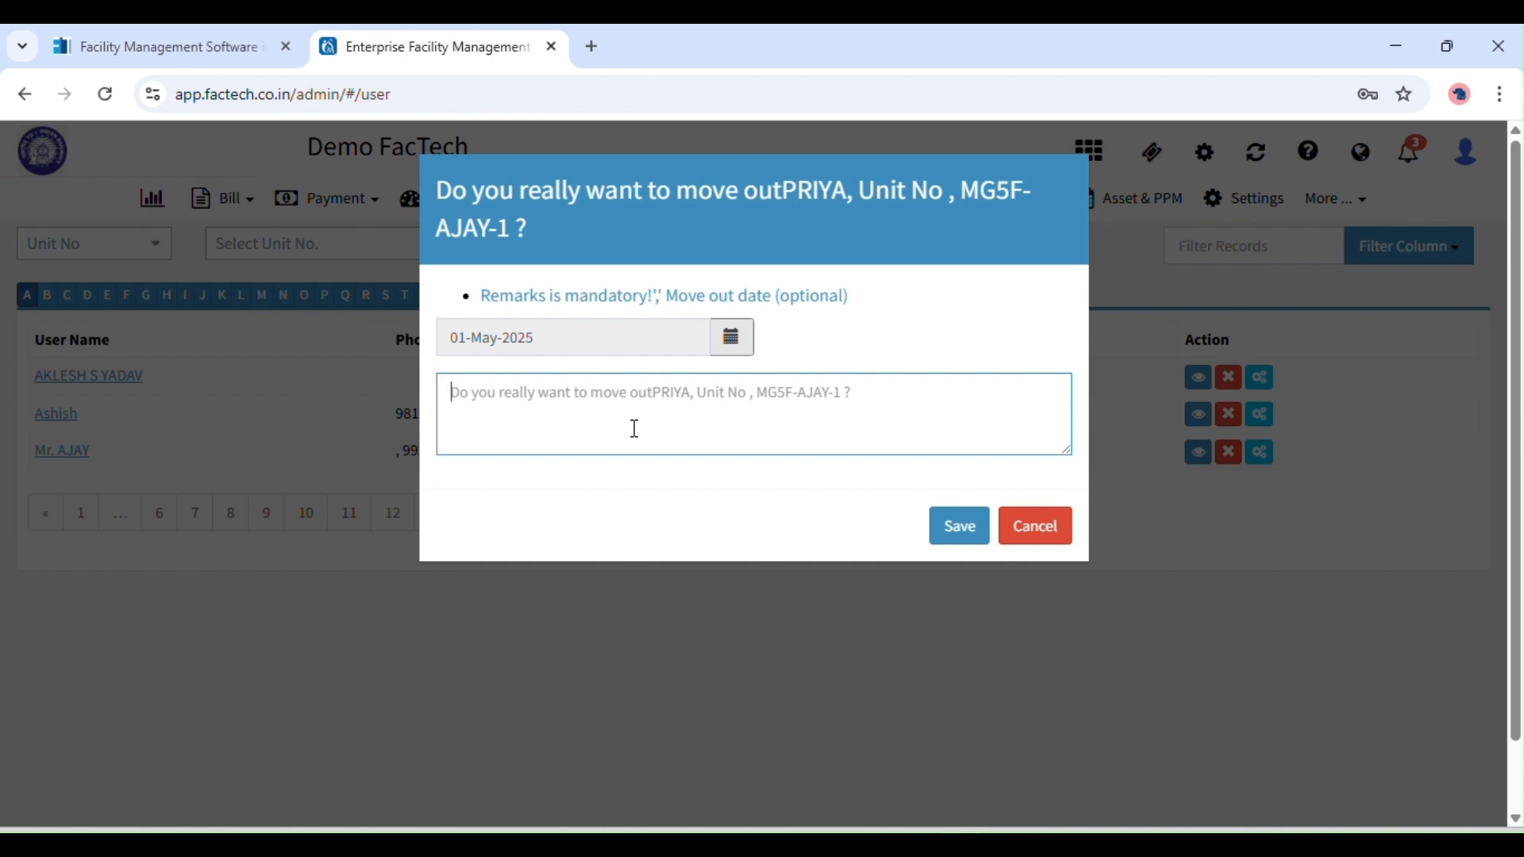
text(EARLY MOVE OUT)
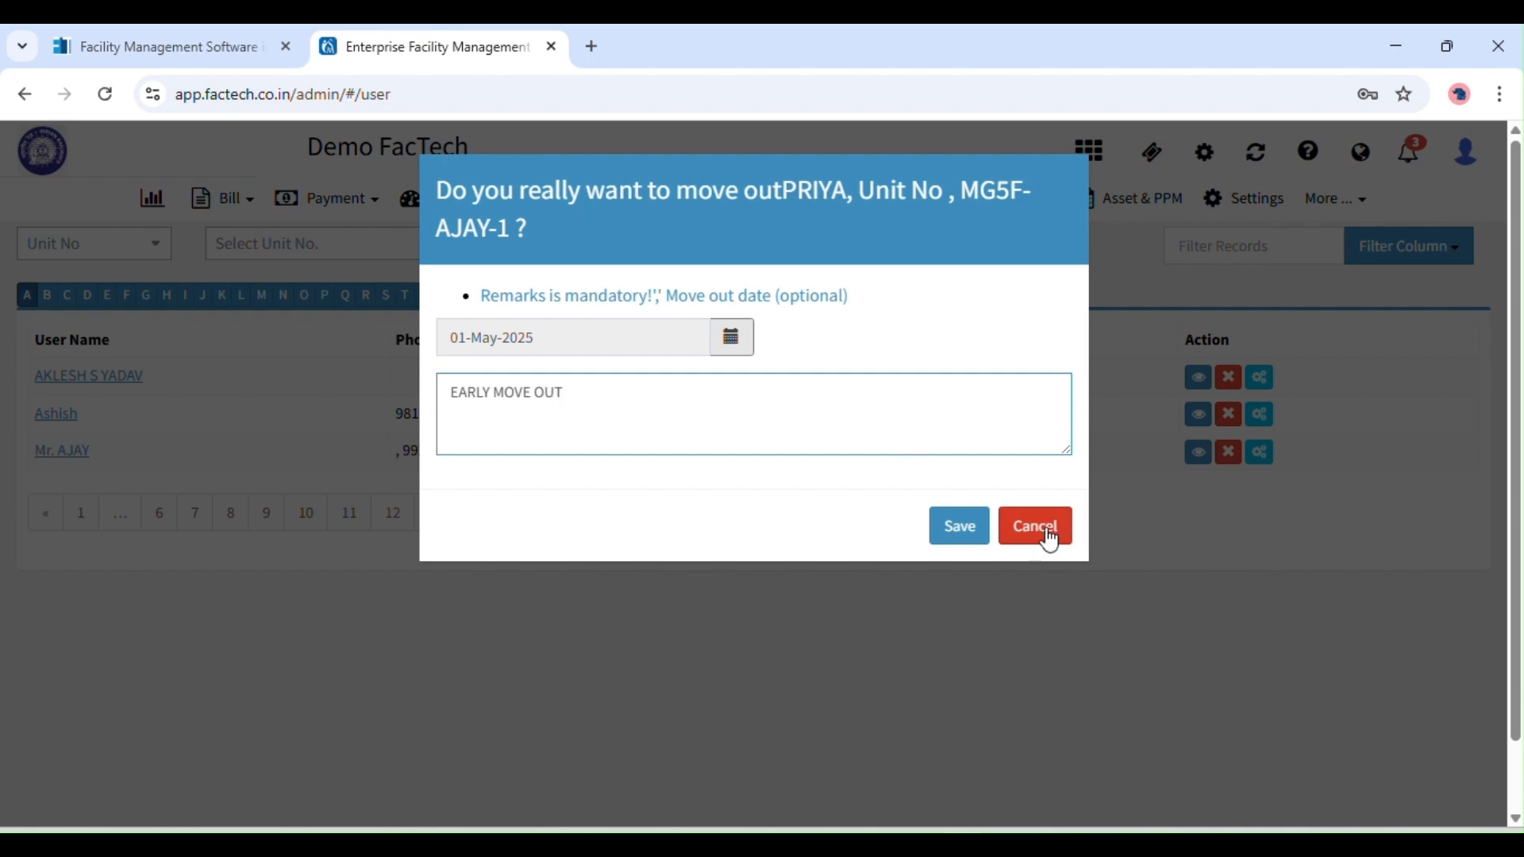
click(961, 528)
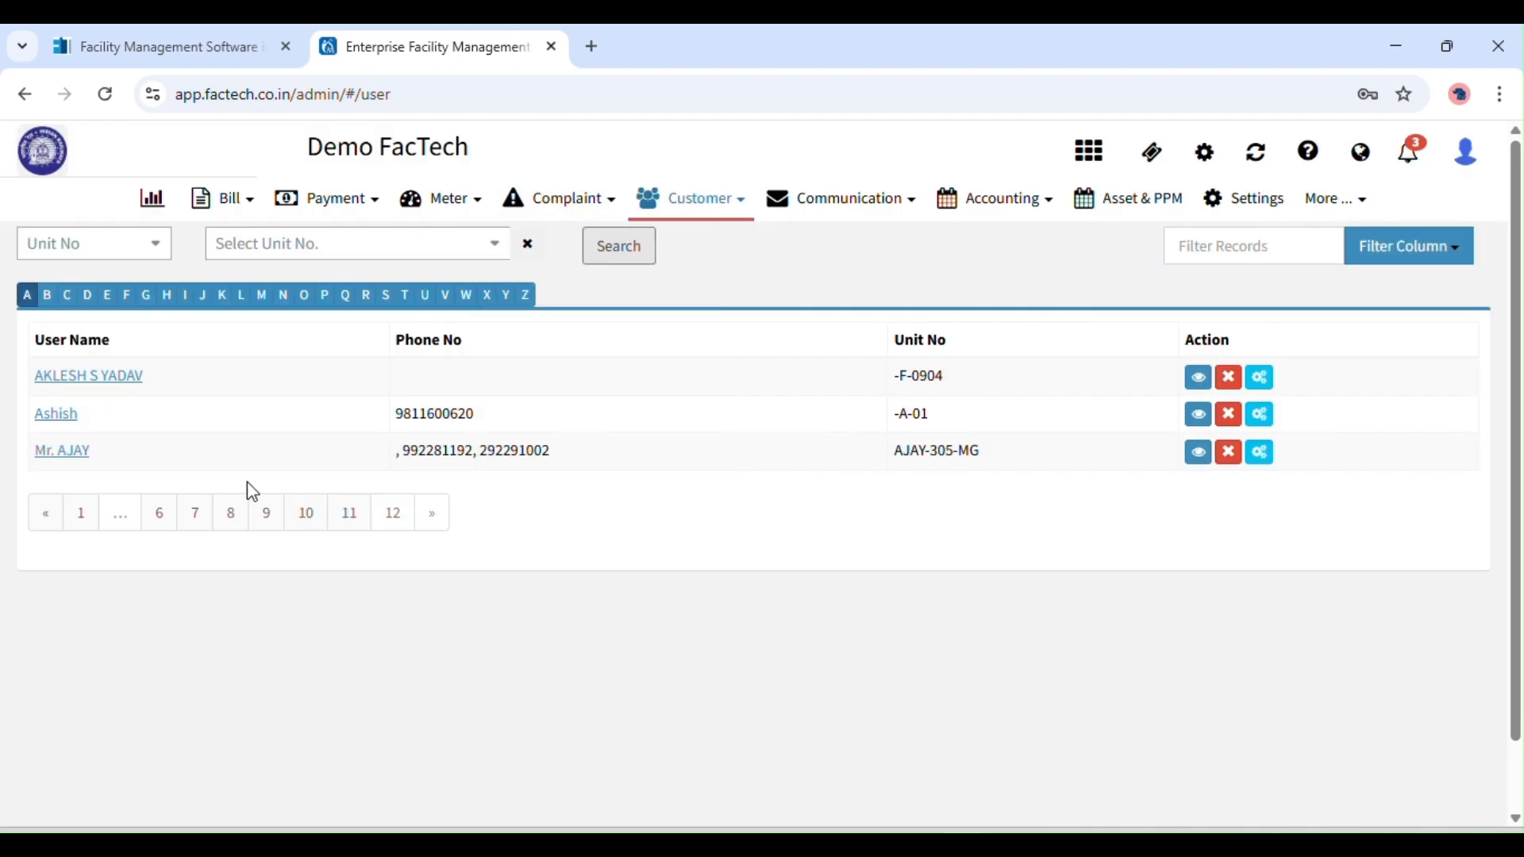
Reopen MG5F-AJAY-1's Unit Details and view the now-empty tenant form.
click(77, 454)
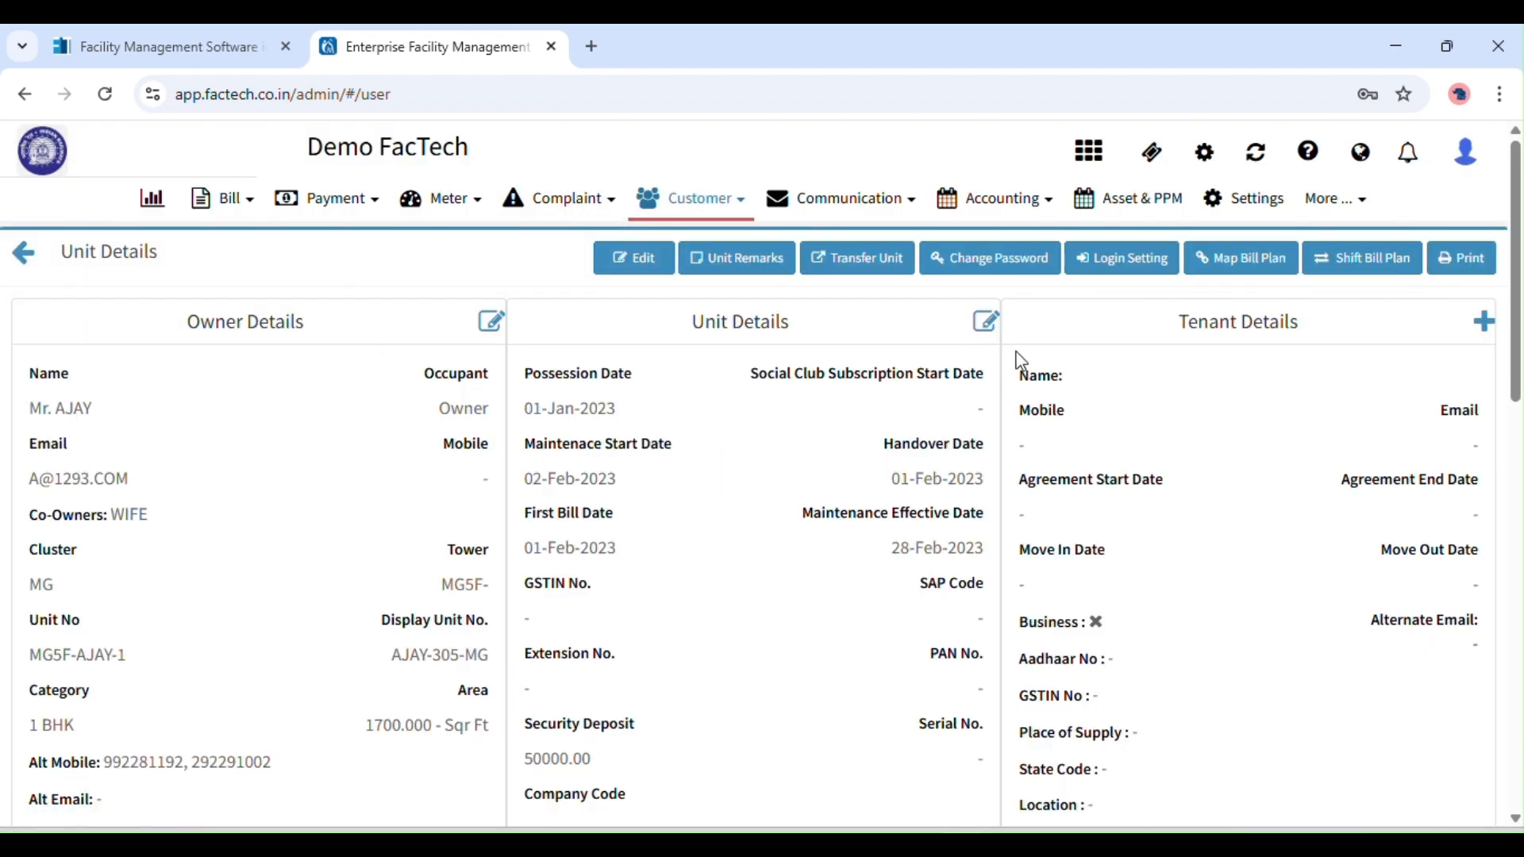
scroll(1276, 299, down, 1)
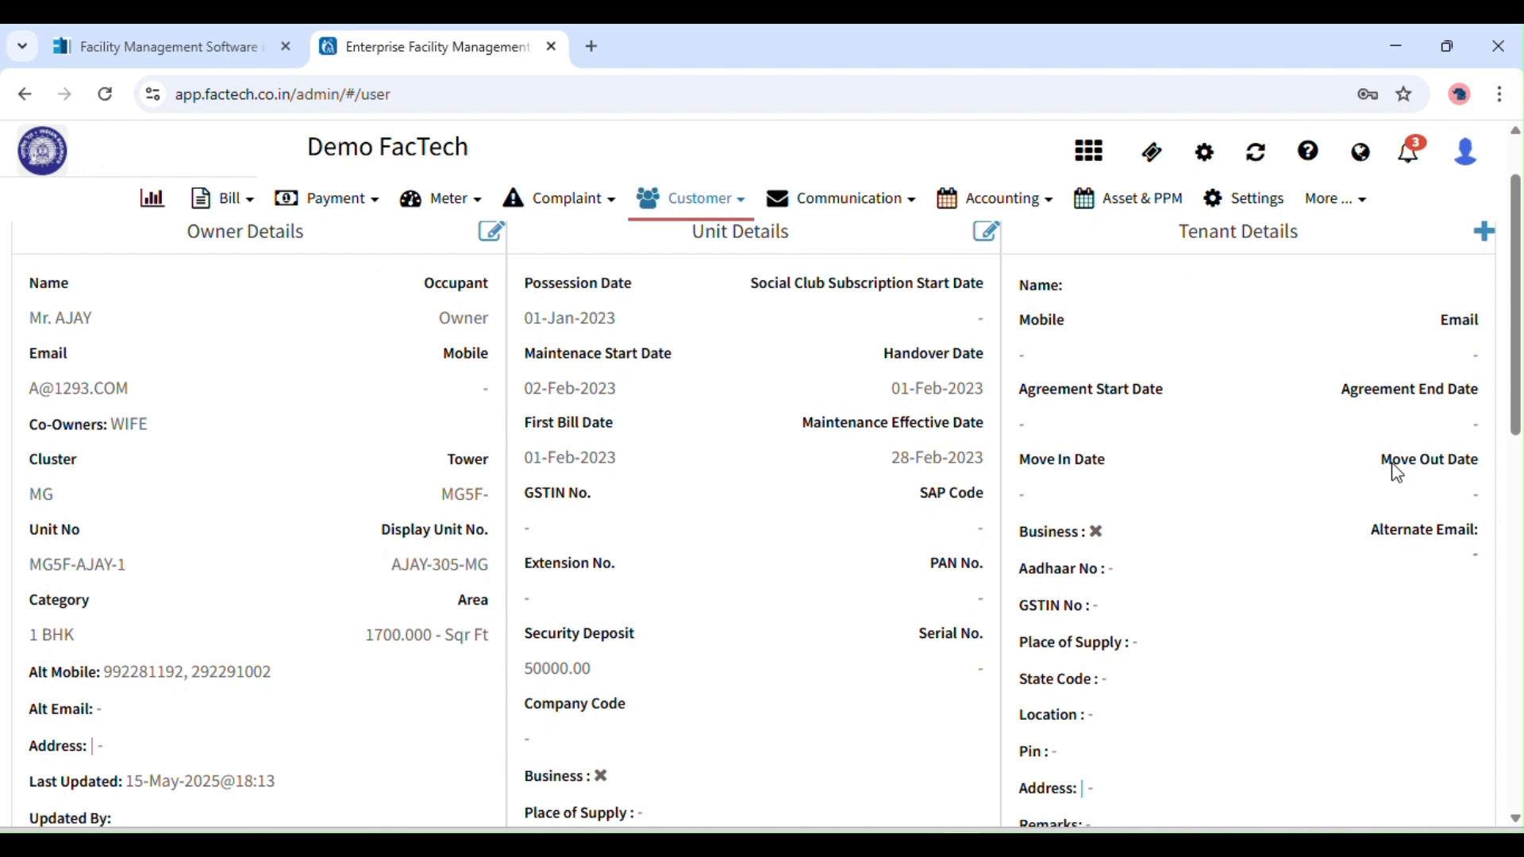
scroll(1520, 373, down, 3)
drag(1520, 373, 1518, 305)
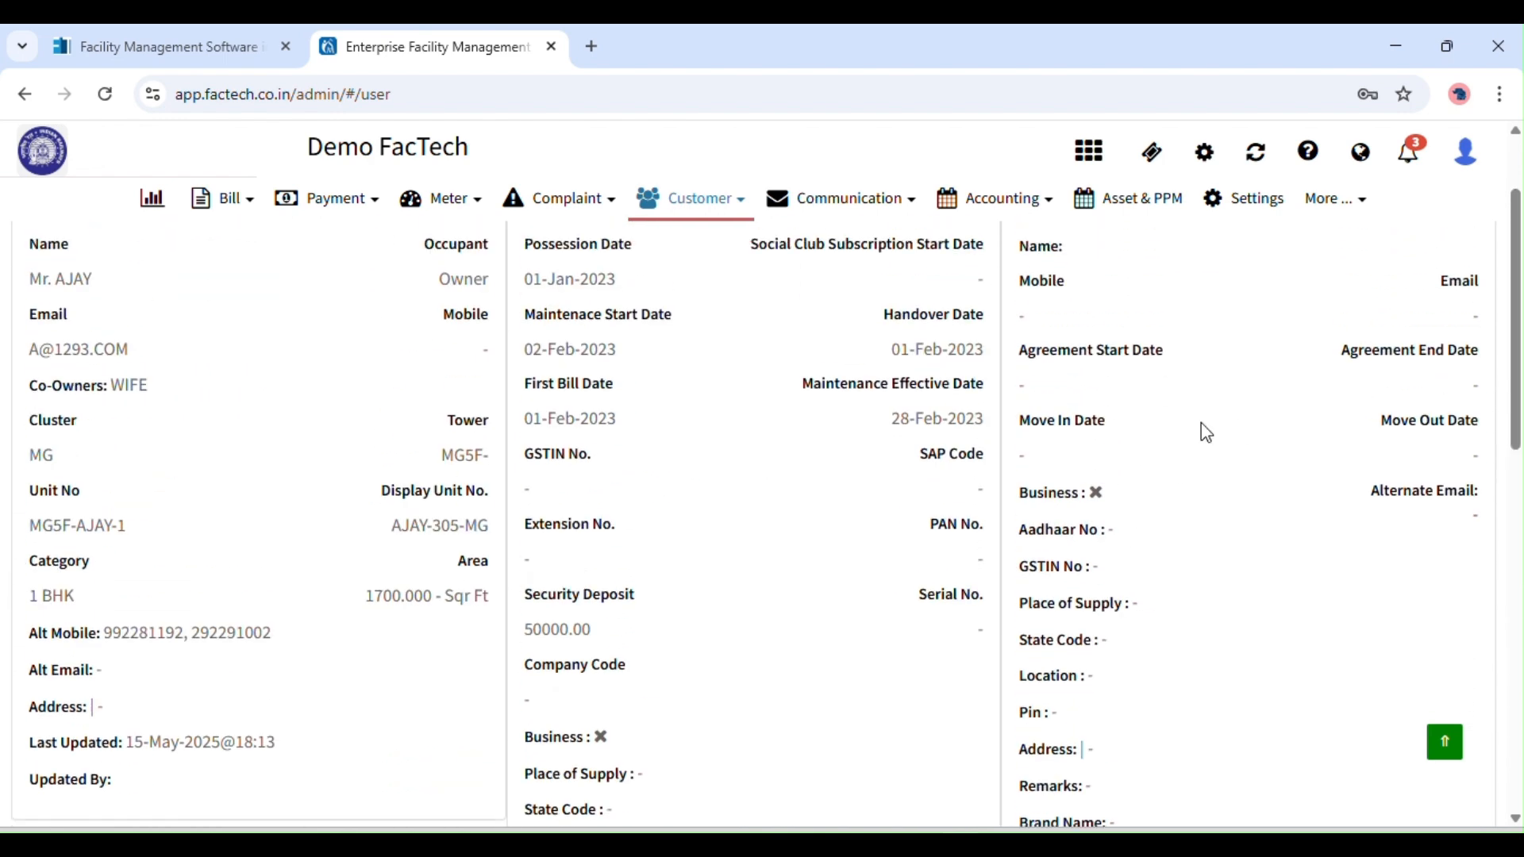
drag(1515, 420, 1507, 377)
click(1484, 319)
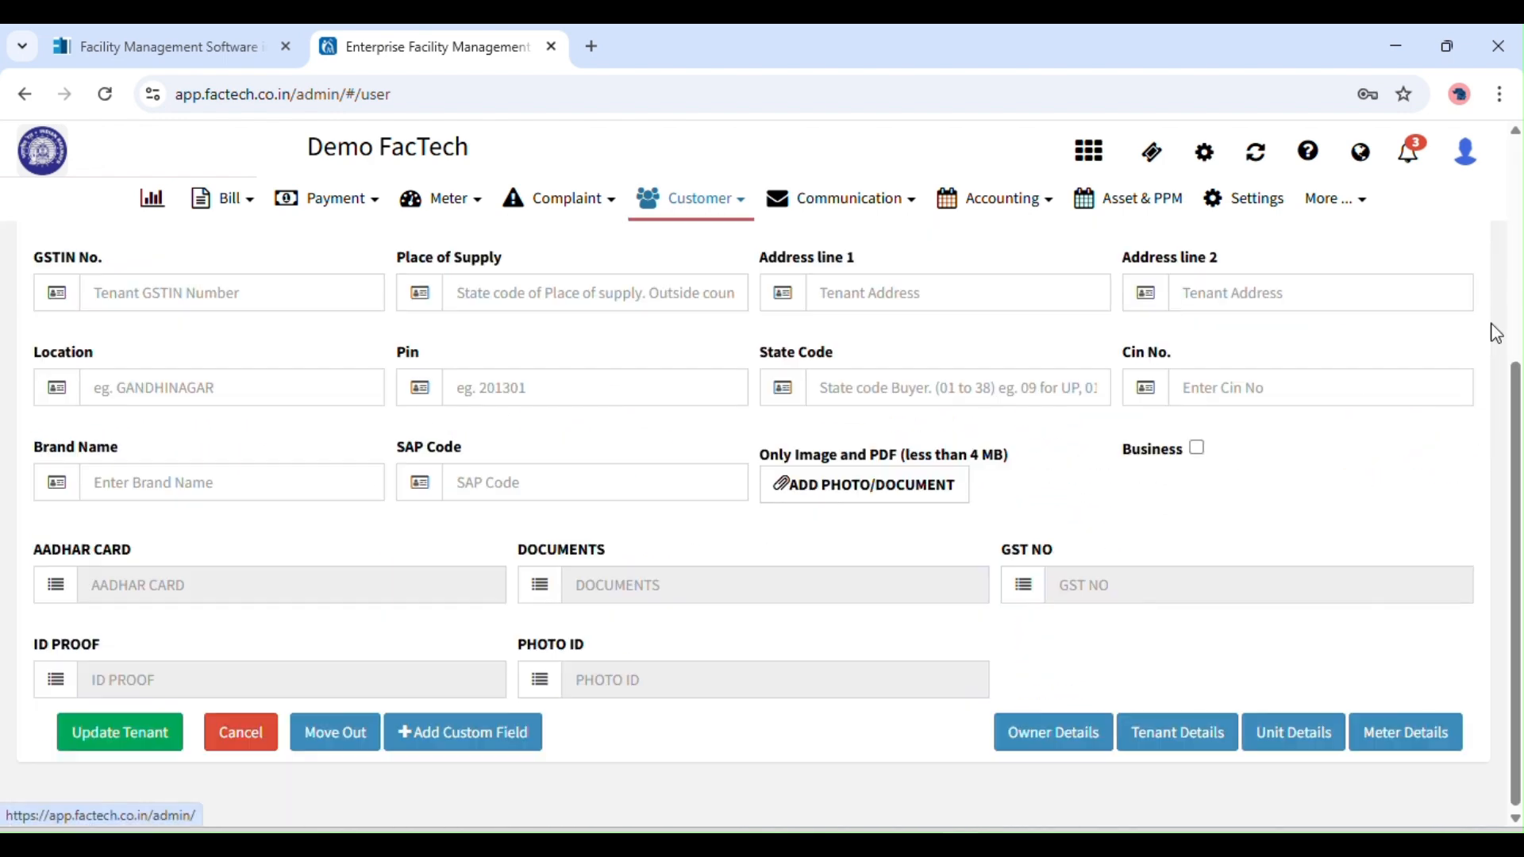
scroll(1310, 344, up, 3)
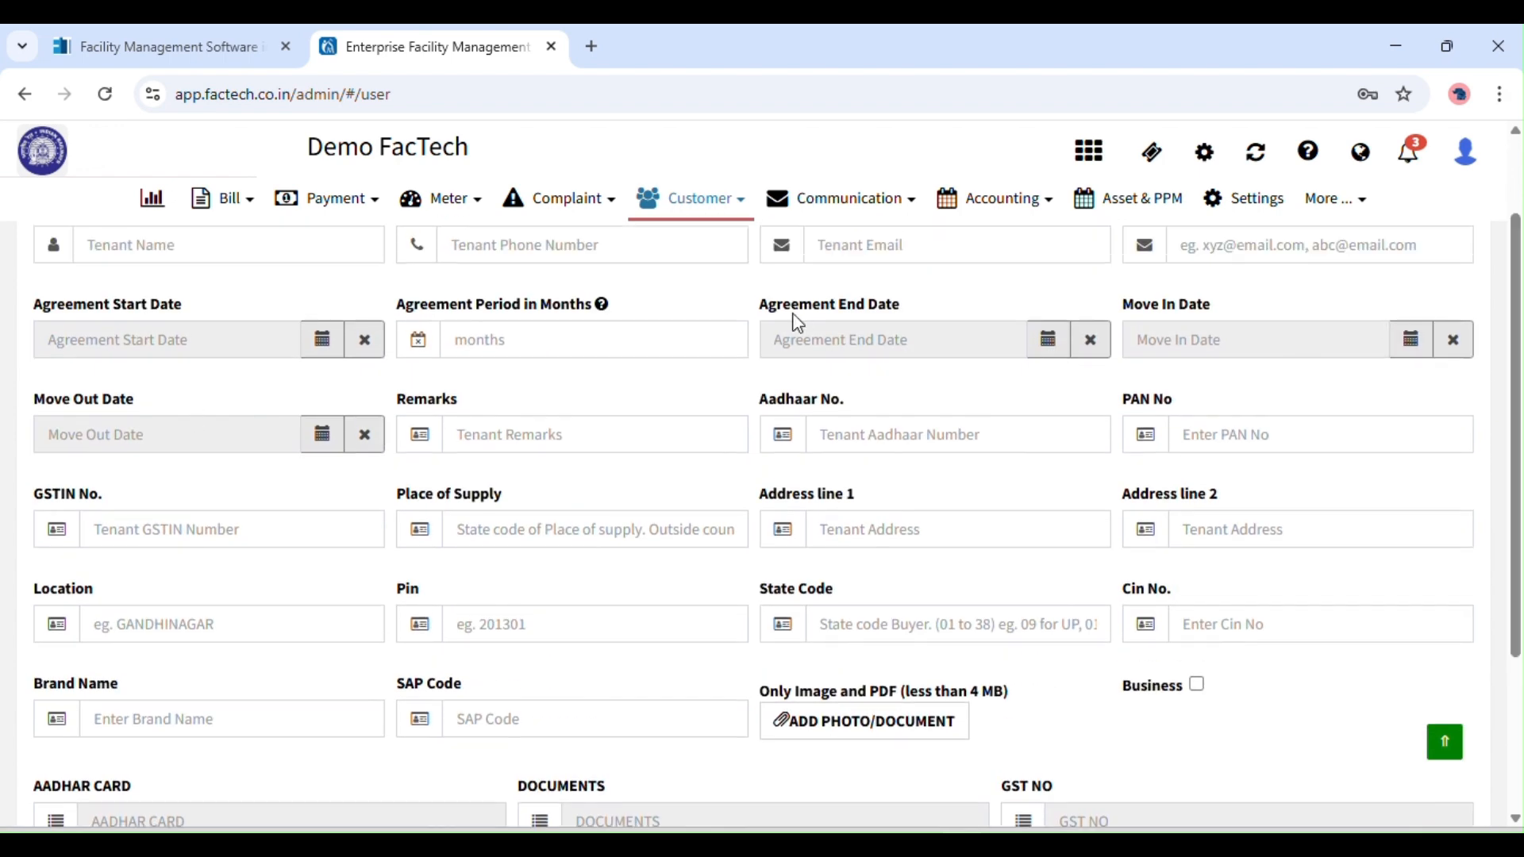
scroll(1439, 248, up, 1)
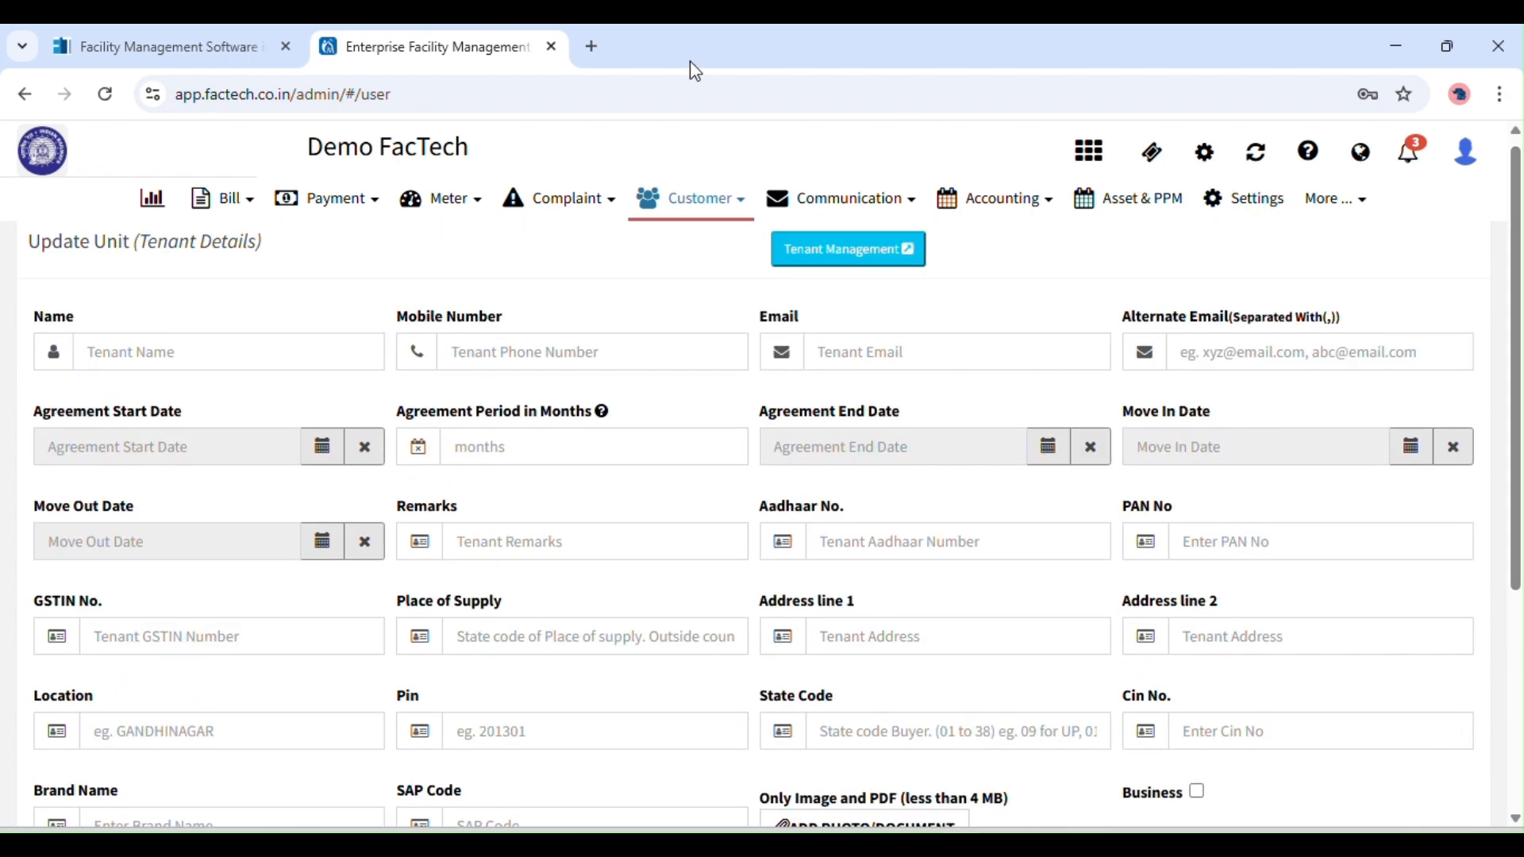